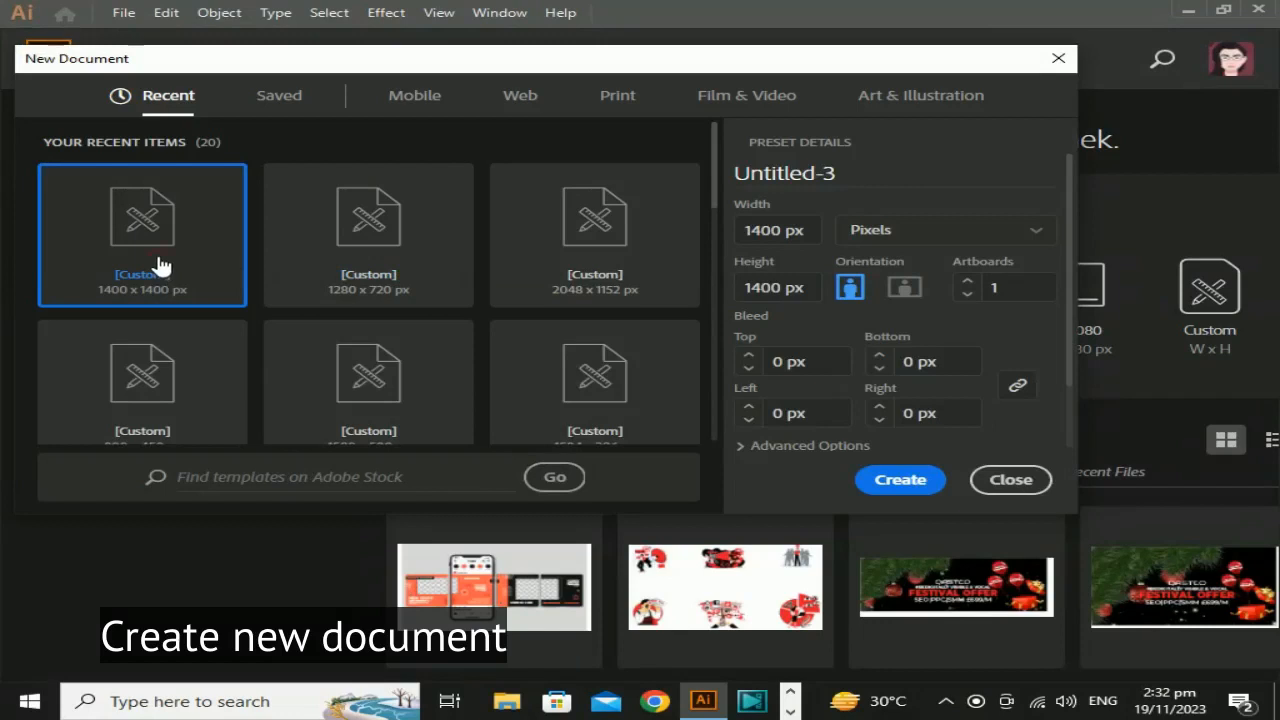
# Step: Create a 1400 x 1400 px document named Stroke Panel
pyautogui.moveTo(857, 174); pyautogui.dragTo(314, 180)
pyautogui.write('St')
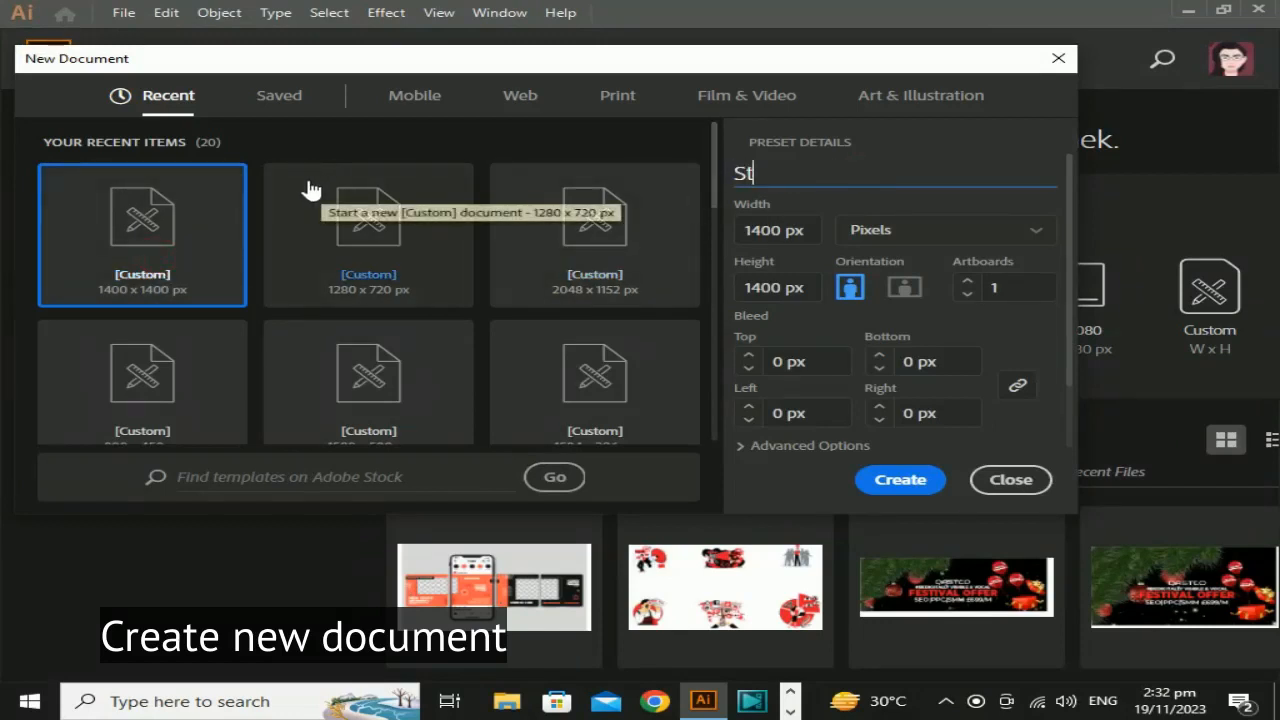
pyautogui.write('roke Panel')
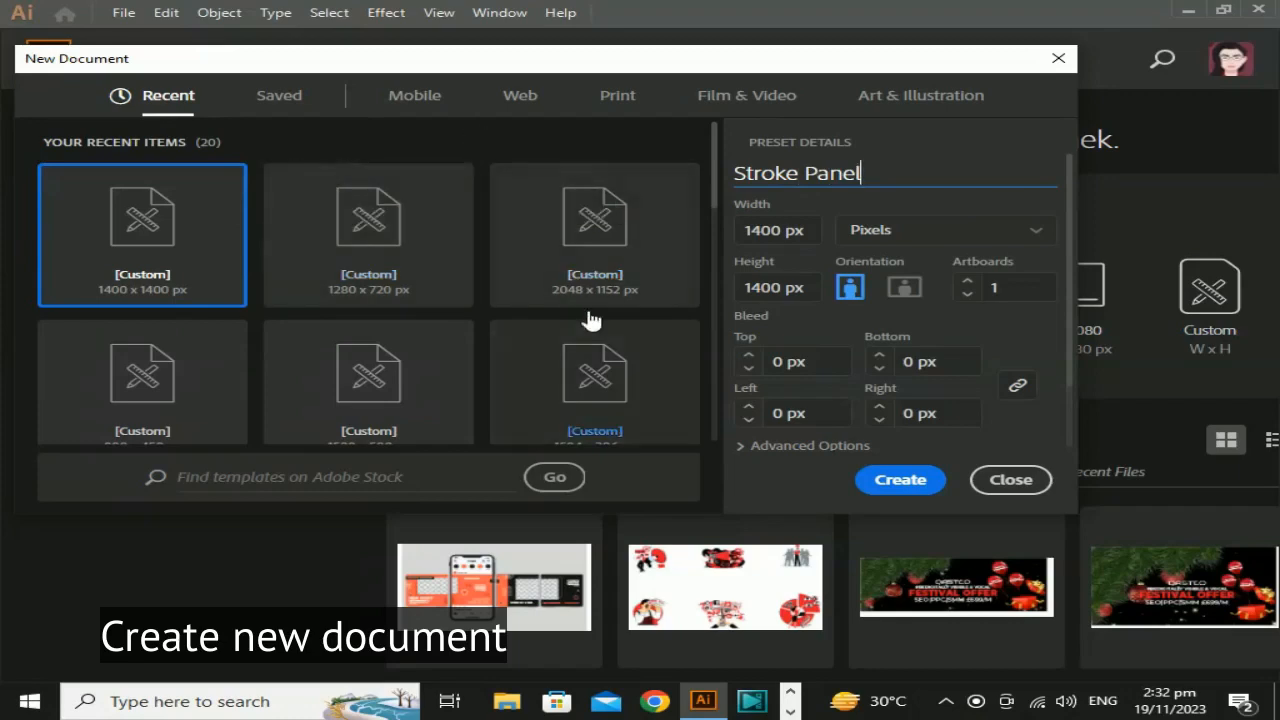
pyautogui.moveTo(1068, 384); pyautogui.dragTo(1071, 349)
pyautogui.click(900, 479)
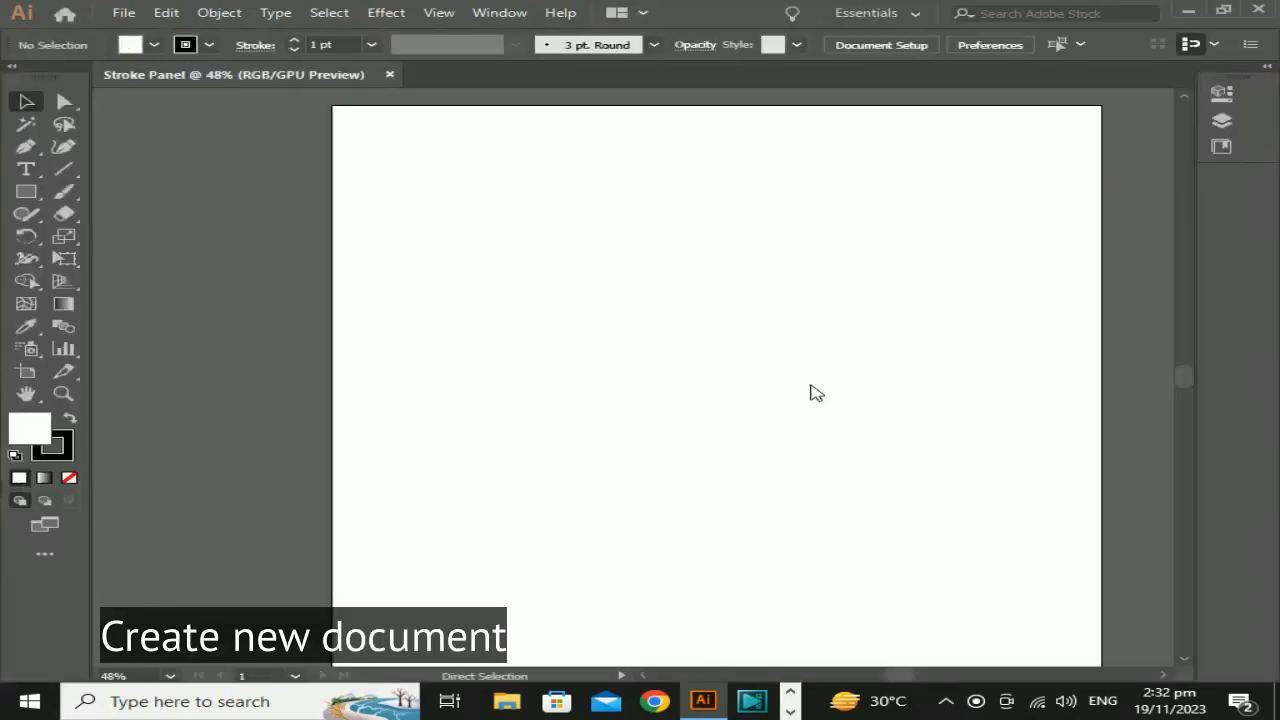
# Step: Draw a long horizontal line with the Line Segment tool across the middle height of the artboard
pyautogui.hotkey('ctrl', '-')
pyautogui.hotkey('ctrl', '-')
pyautogui.moveTo(766, 380); pyautogui.dragTo(723, 334)
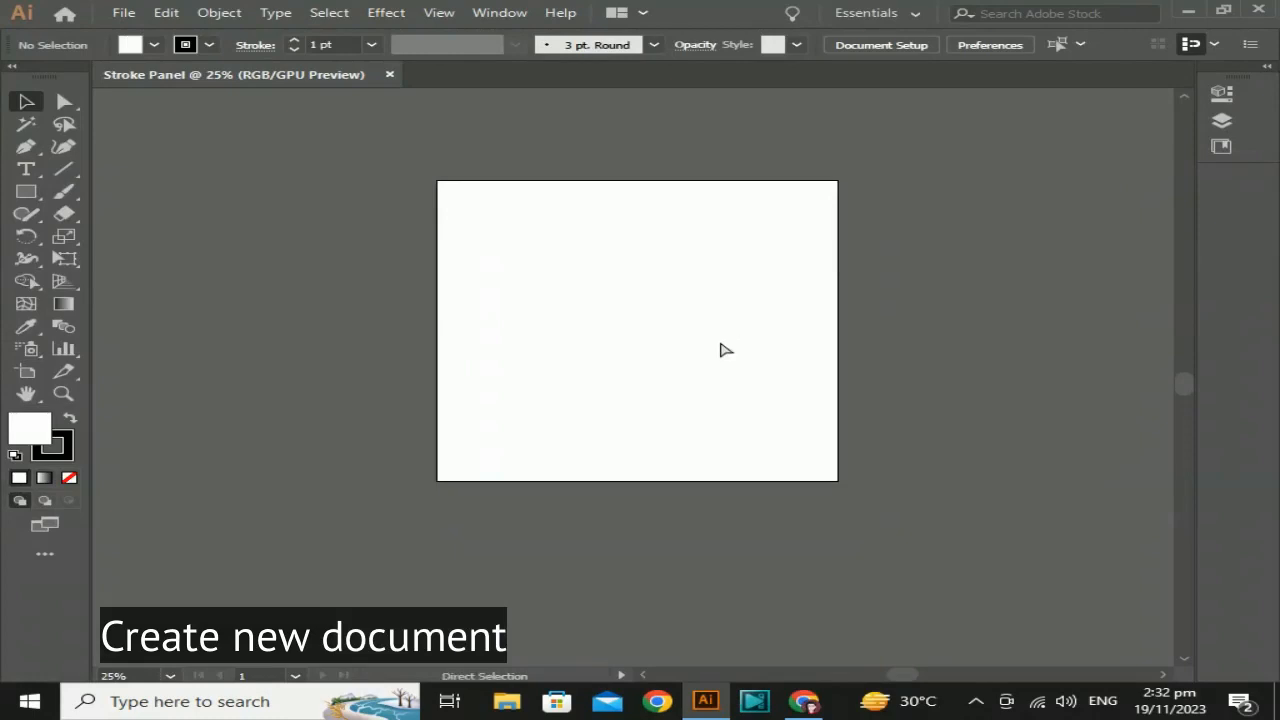
pyautogui.hotkey('ctrl', '+')
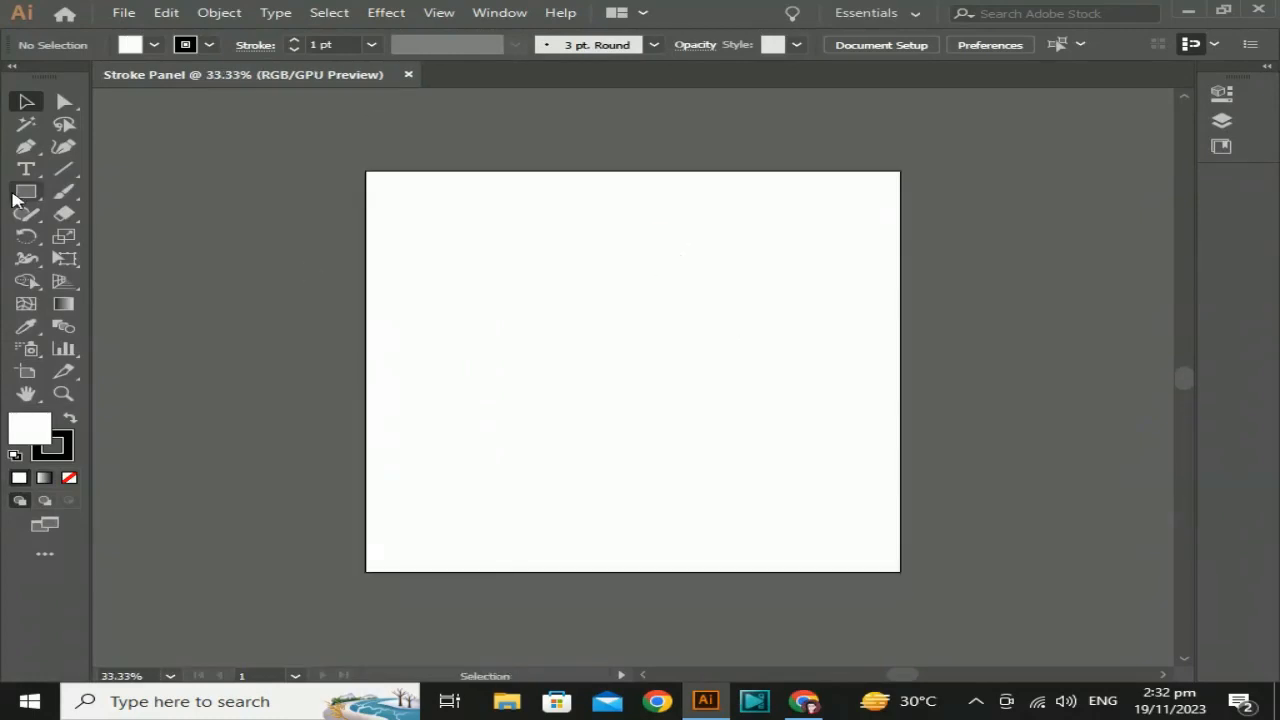
pyautogui.moveTo(63, 169); pyautogui.dragTo(160, 173)
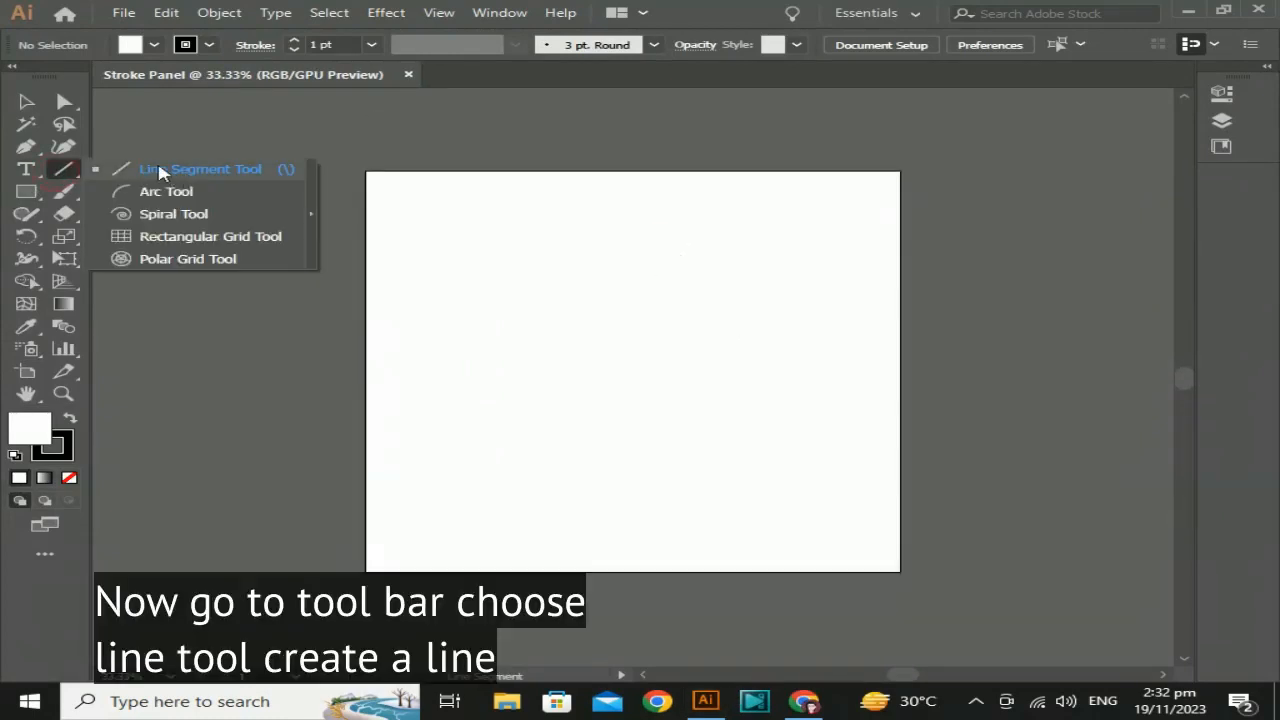
pyautogui.click(213, 173)
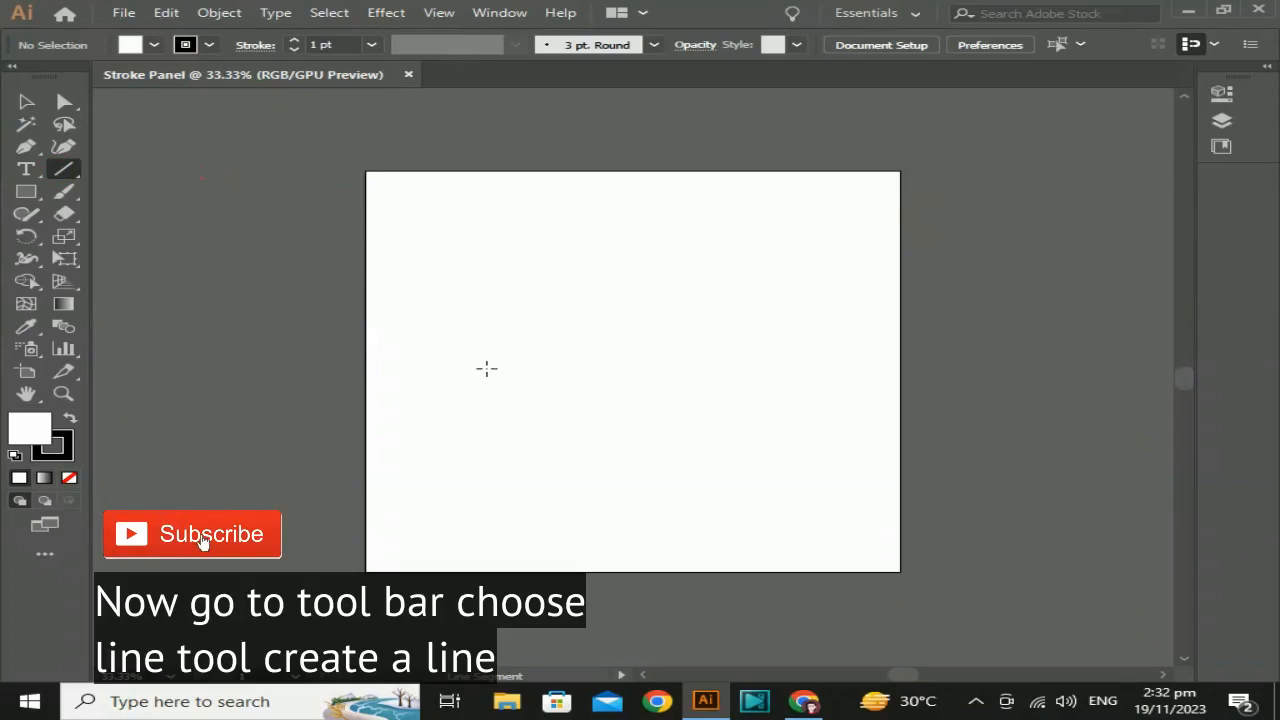
pyautogui.moveTo(486, 368); pyautogui.dragTo(725, 368)
pyautogui.press('v')
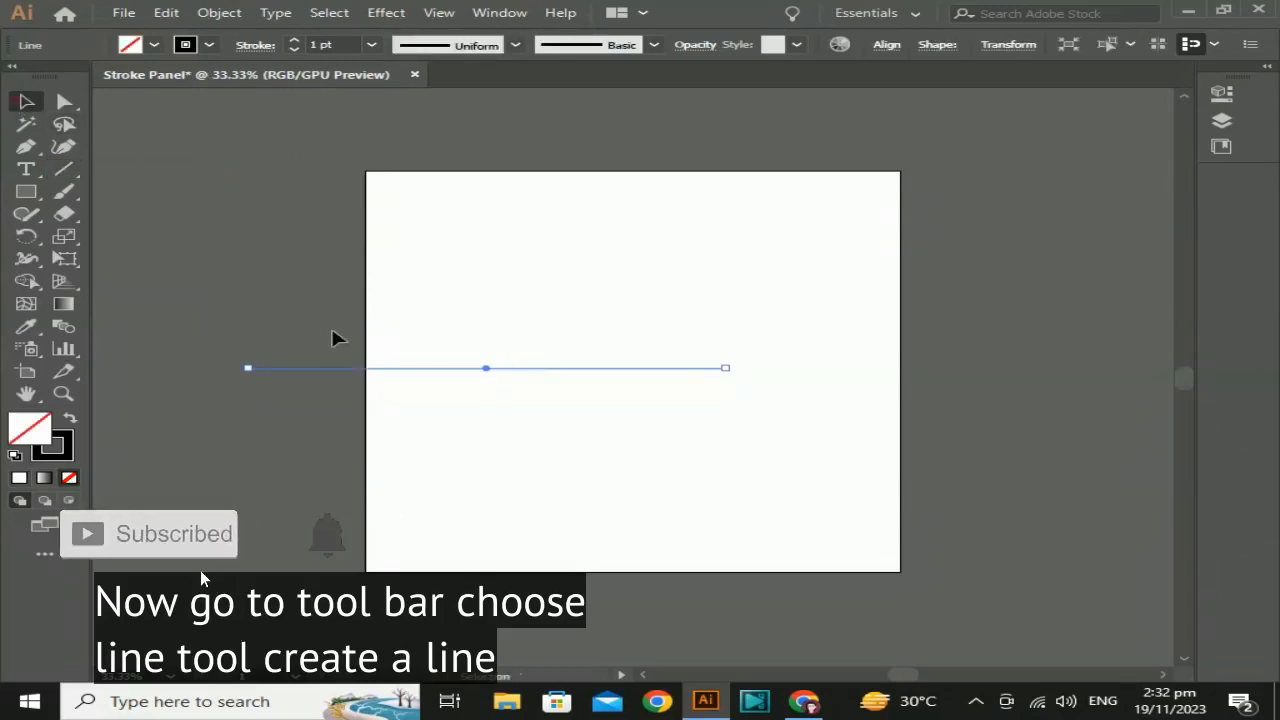
# Step: Move the line sideways so that it lies entirely within the artboard
pyautogui.click(428, 367)
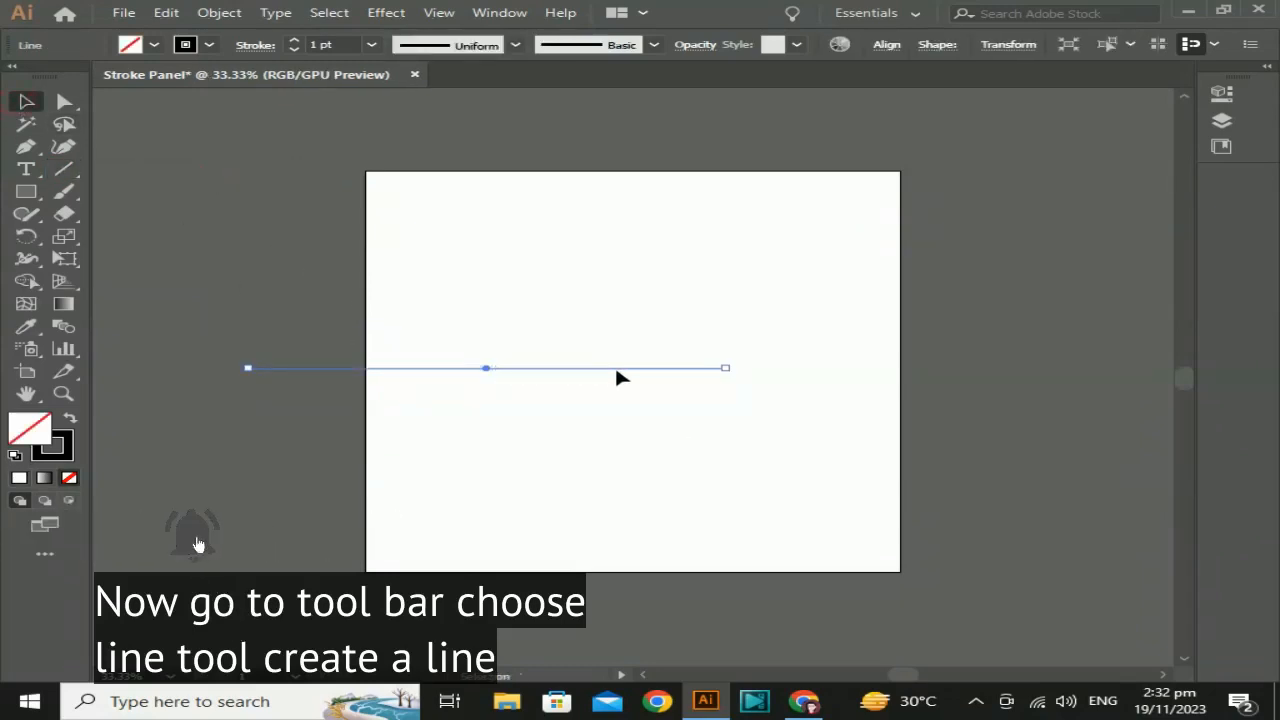
pyautogui.moveTo(617, 371); pyautogui.dragTo(761, 372)
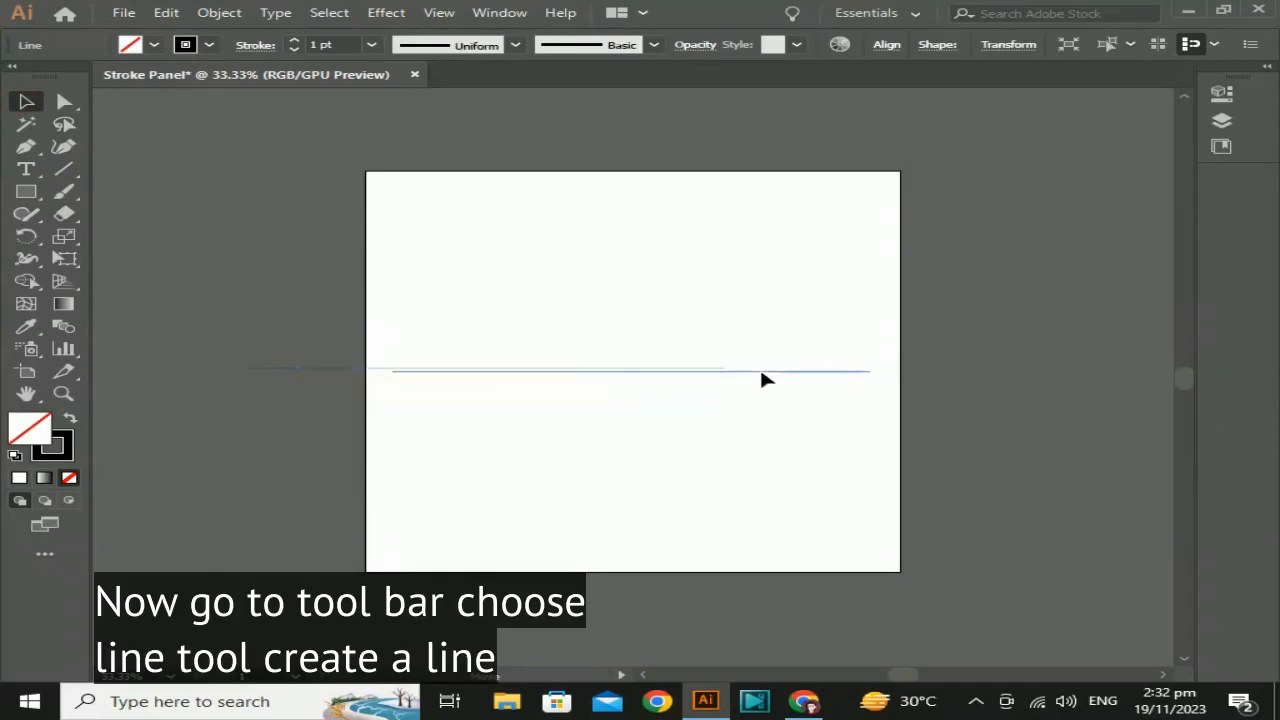
pyautogui.moveTo(761, 372); pyautogui.dragTo(761, 372)
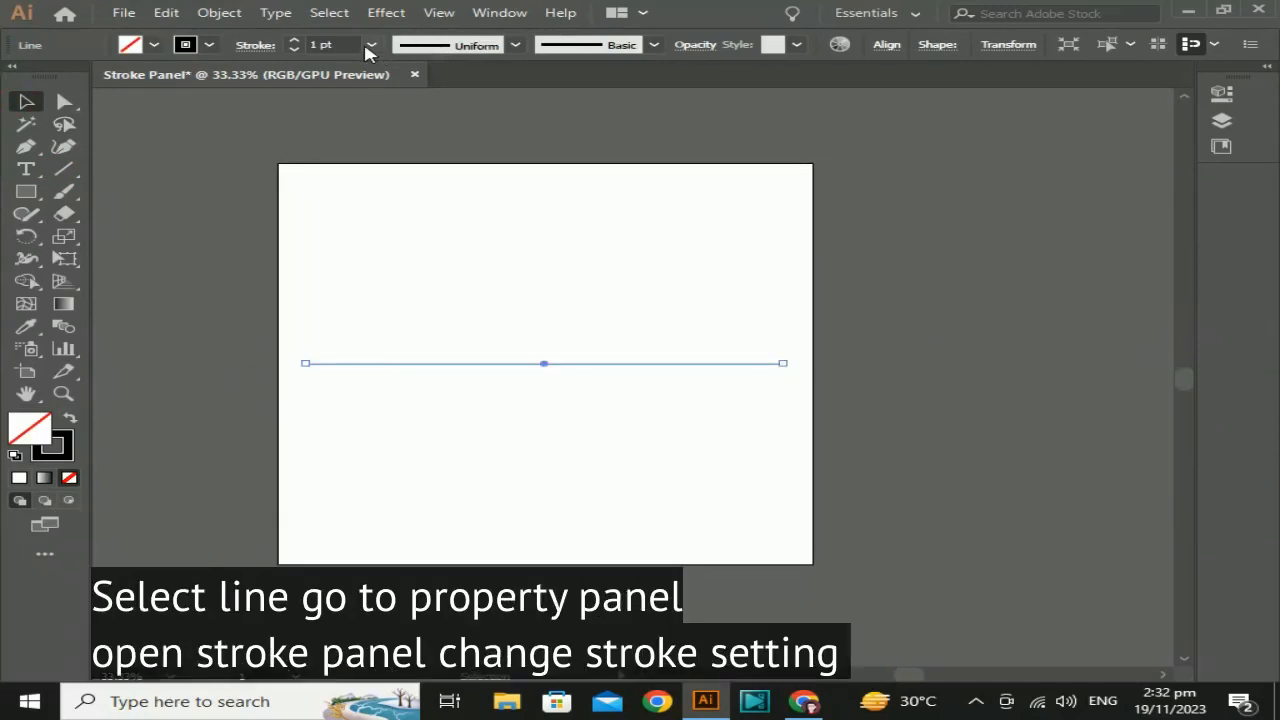
# Step: Set the line's stroke weight to 18 pt
pyautogui.click(369, 46)
pyautogui.click(409, 350)
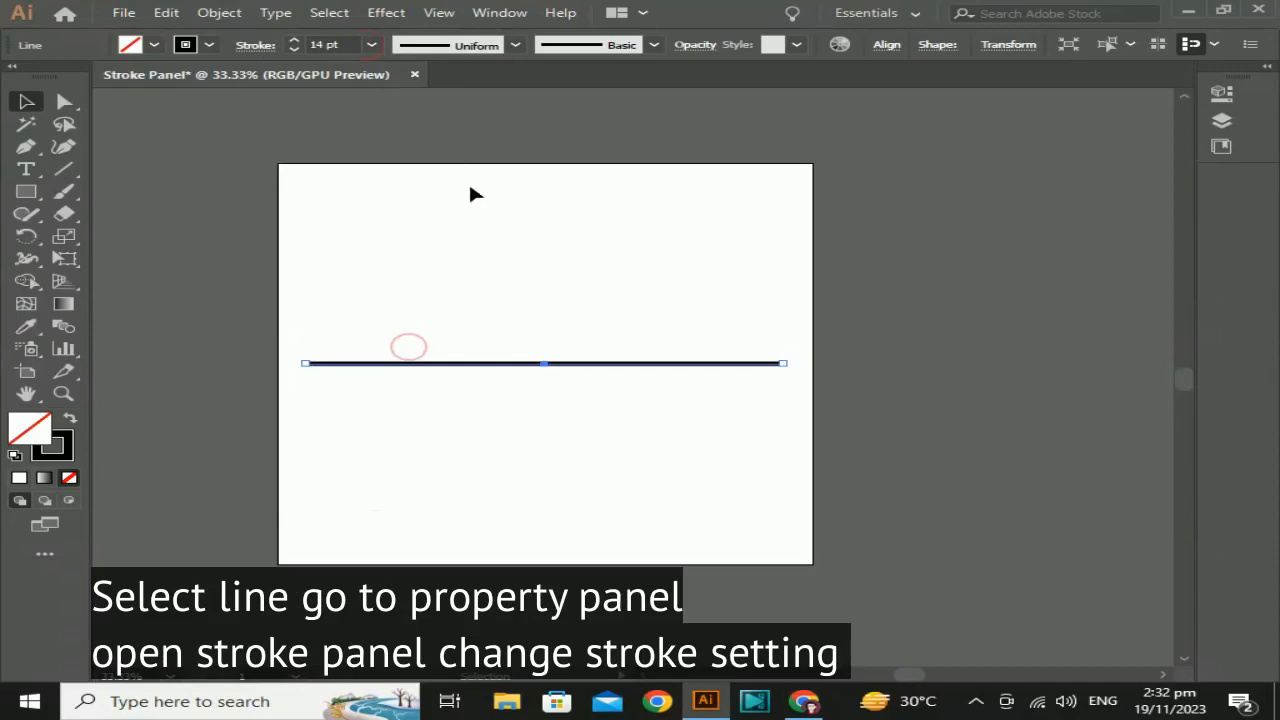
pyautogui.click(371, 45)
pyautogui.click(400, 394)
pyautogui.click(486, 280)
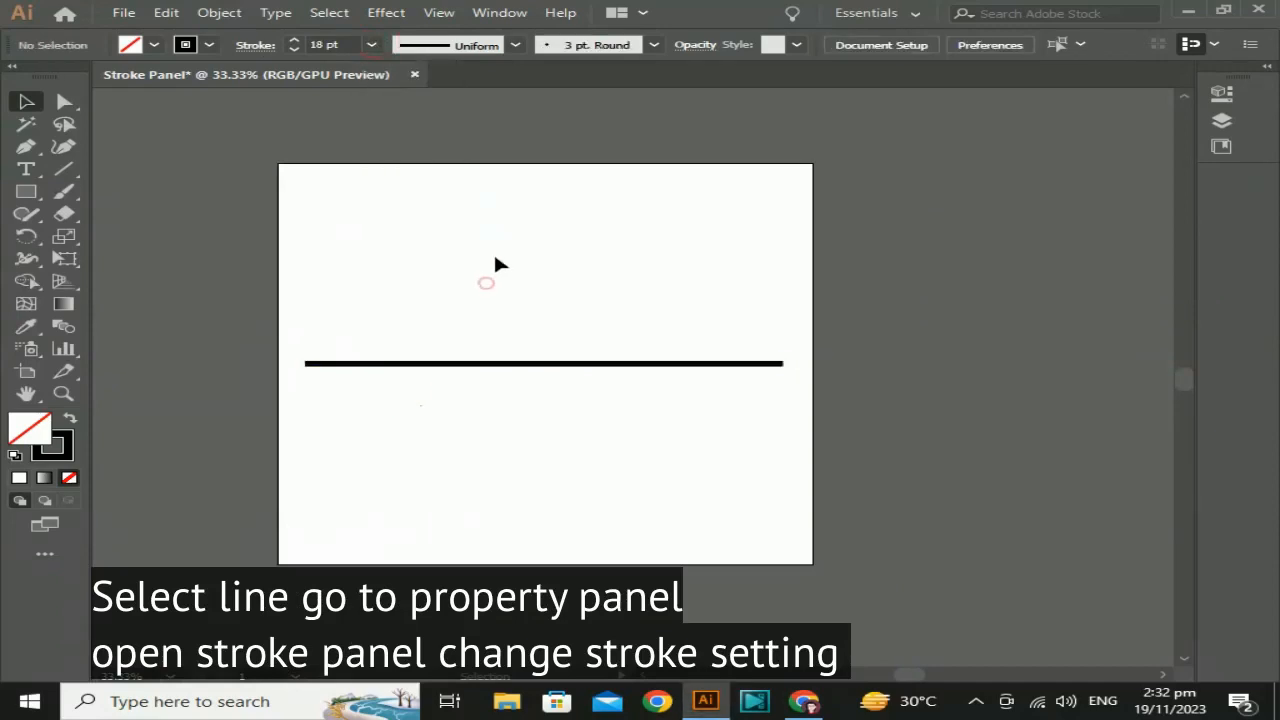
# Step: Try an Arrow 1 head at the line's start and a feathered tail at its end, and undo both
pyautogui.moveTo(500, 249); pyautogui.dragTo(508, 463)
pyautogui.click(252, 46)
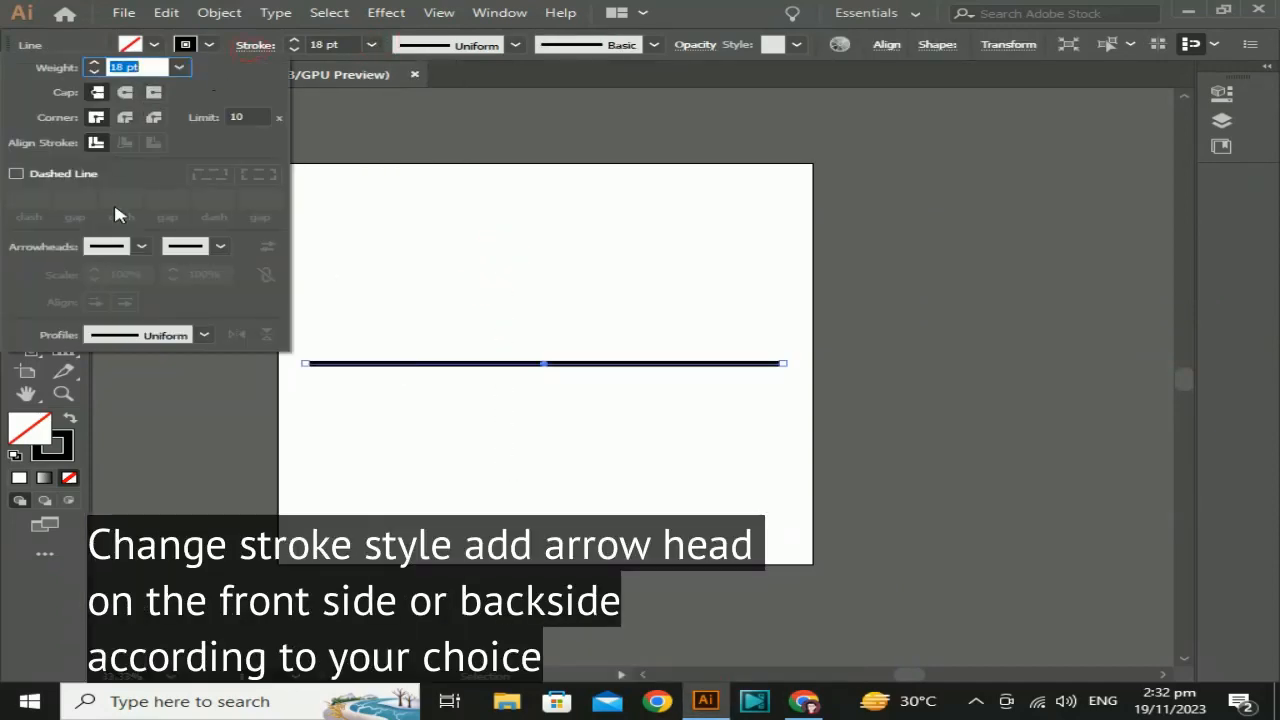
pyautogui.click(137, 247)
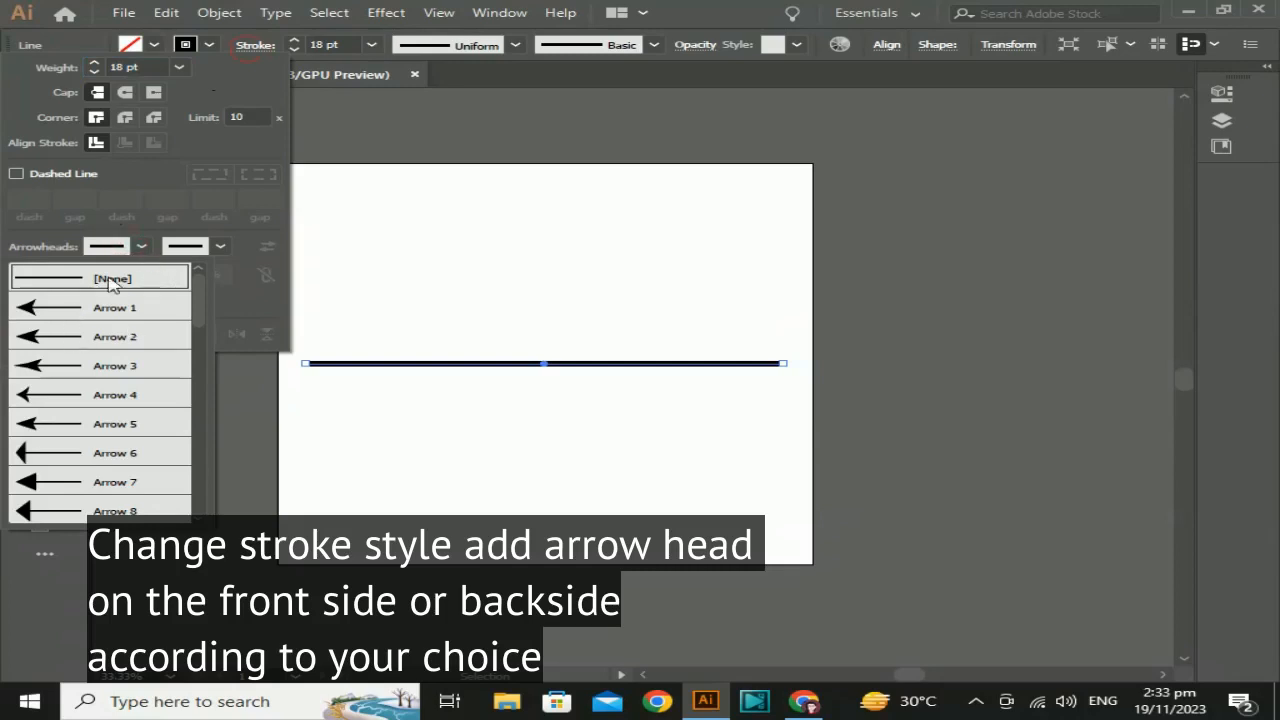
pyautogui.click(62, 312)
pyautogui.click(221, 247)
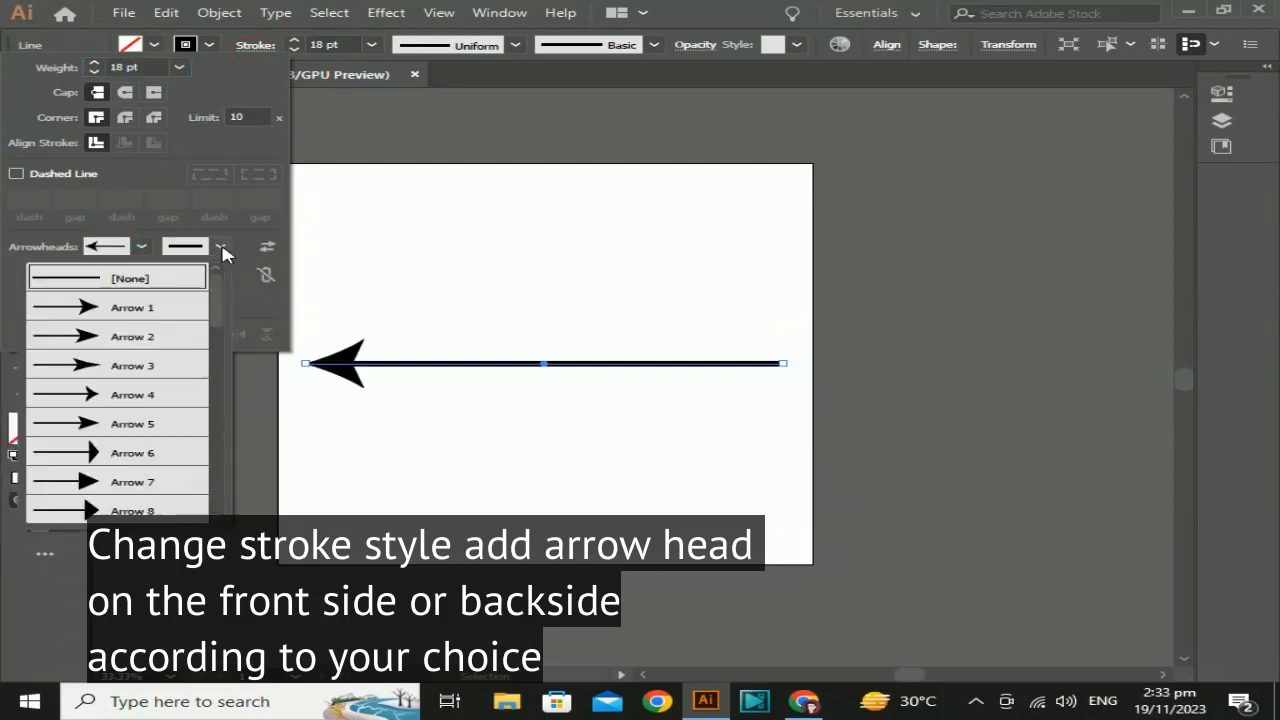
pyautogui.moveTo(214, 300); pyautogui.dragTo(214, 414)
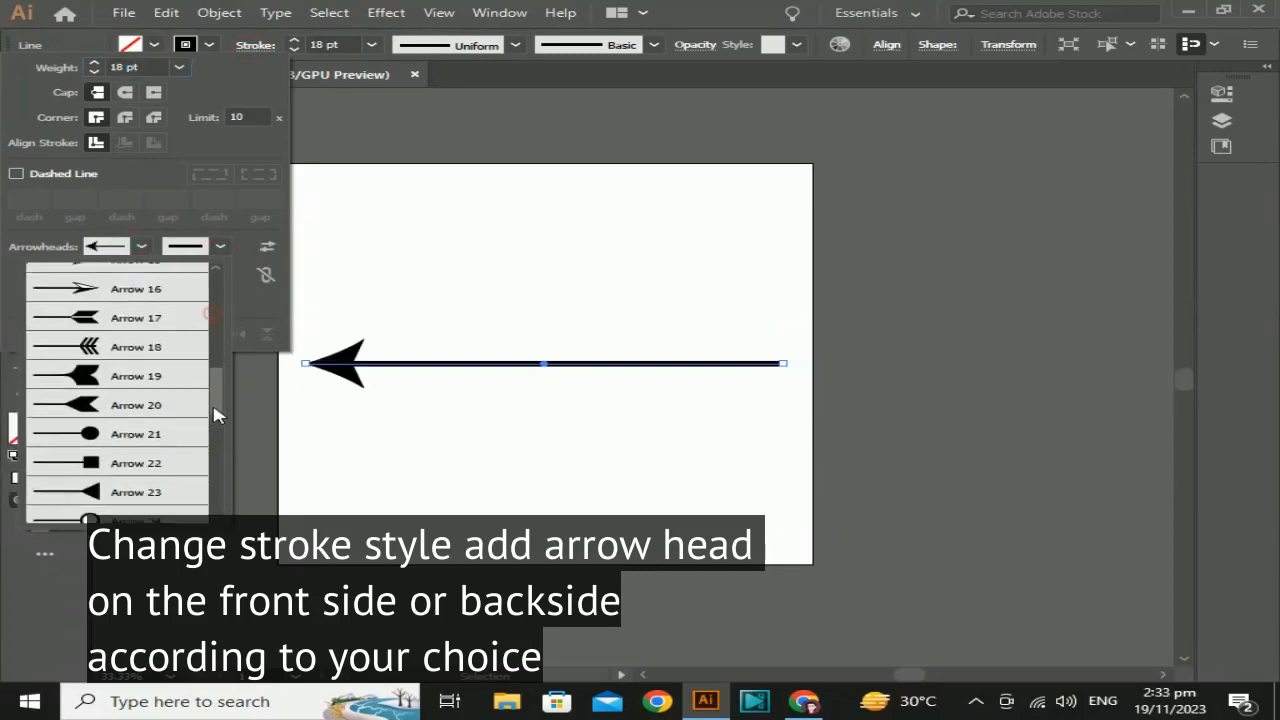
pyautogui.click(80, 352)
pyautogui.click(450, 278)
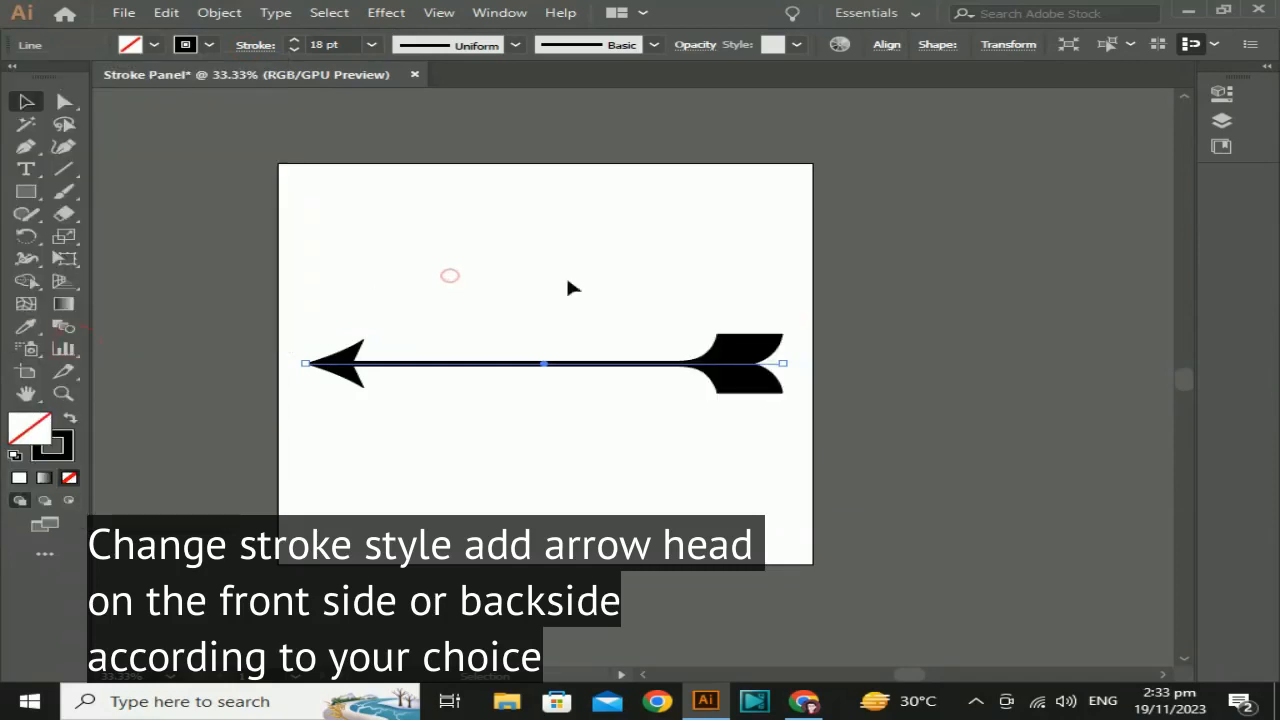
pyautogui.hotkey('ctrl', 'z')
pyautogui.hotkey('ctrl', 'z')
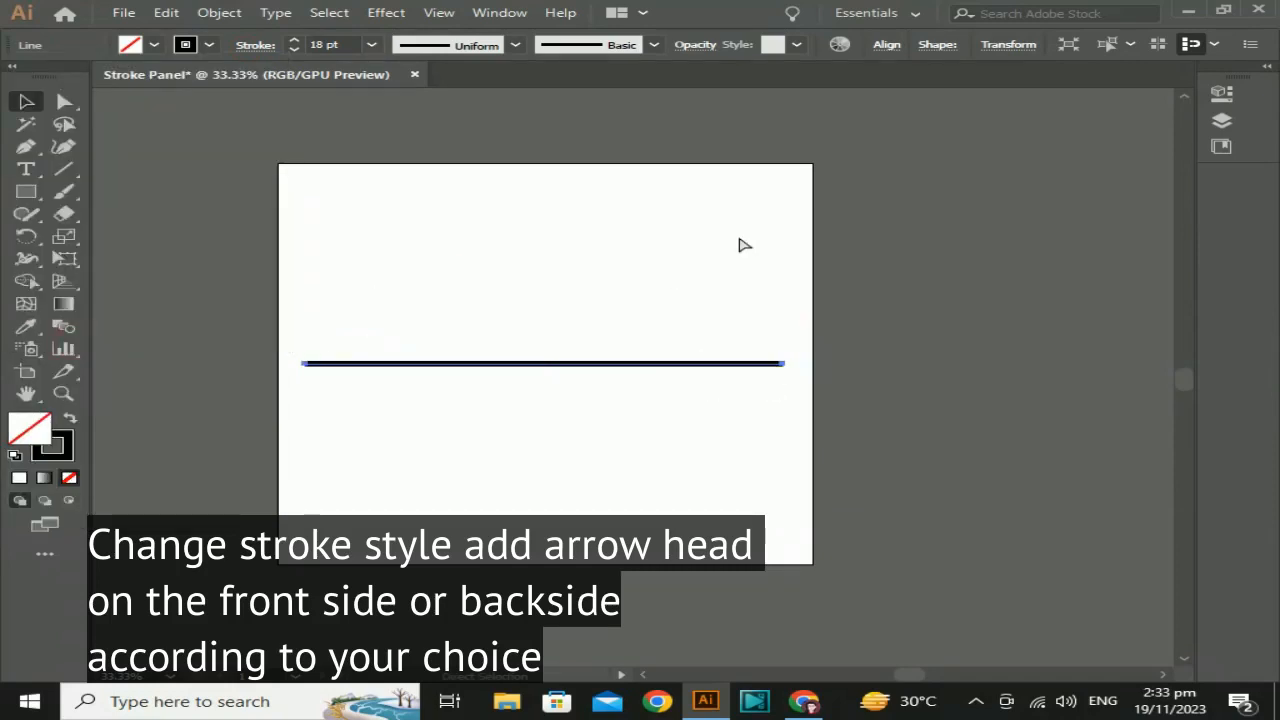
# Step: Add the solid triangular Arrow 8 head to the end of the line
pyautogui.click(256, 46)
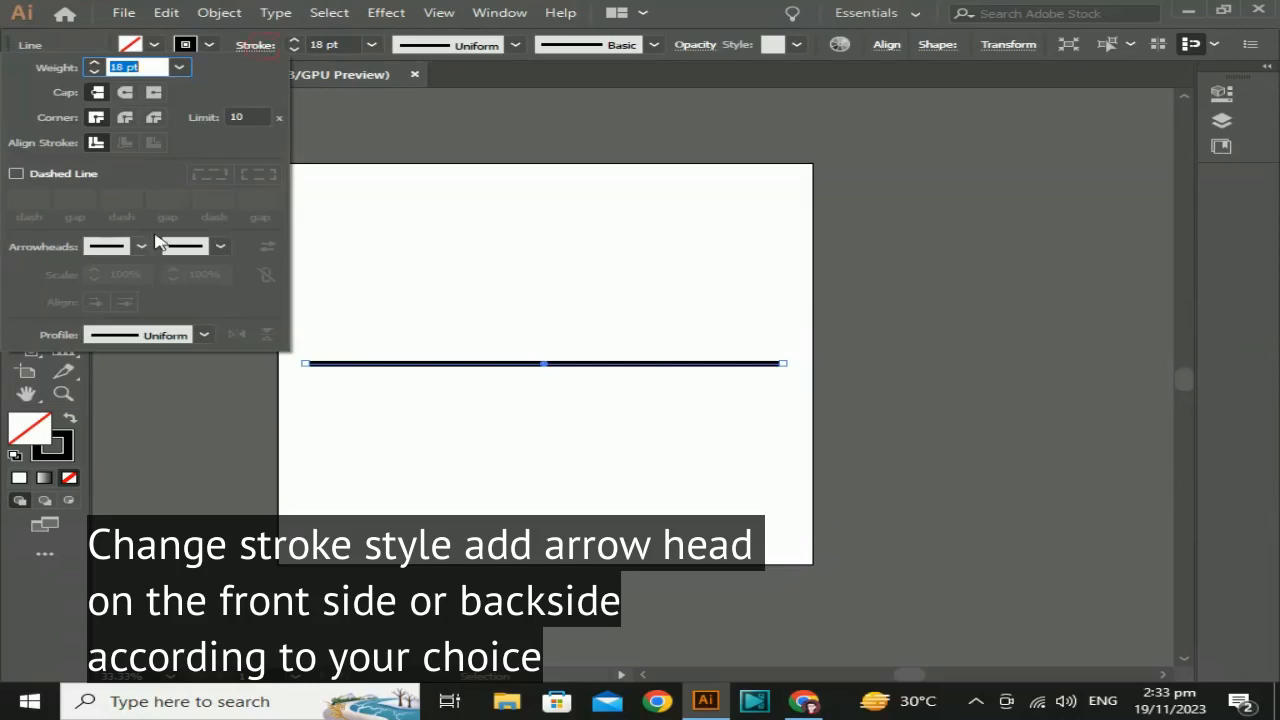
pyautogui.click(219, 247)
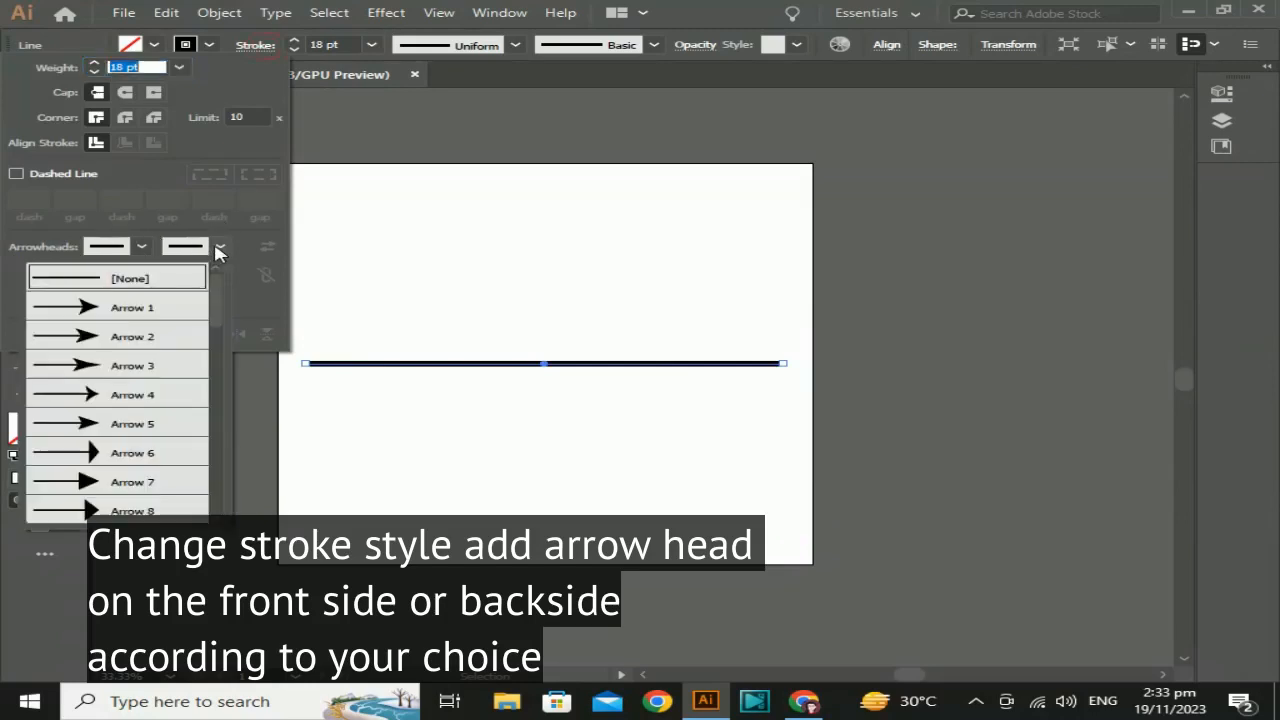
pyautogui.click(94, 500)
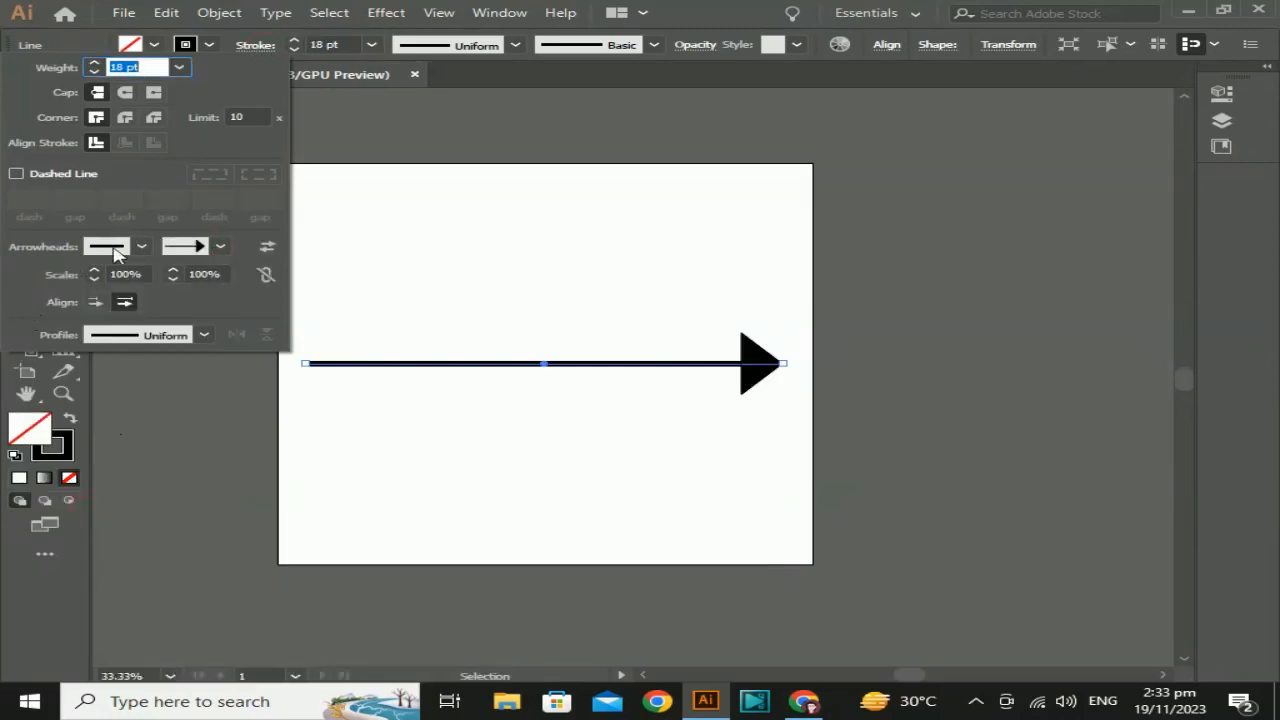
# Step: Add the round Arrow 21 head to the start of the line
pyautogui.click(120, 248)
pyautogui.scroll(-6, 205, 388)
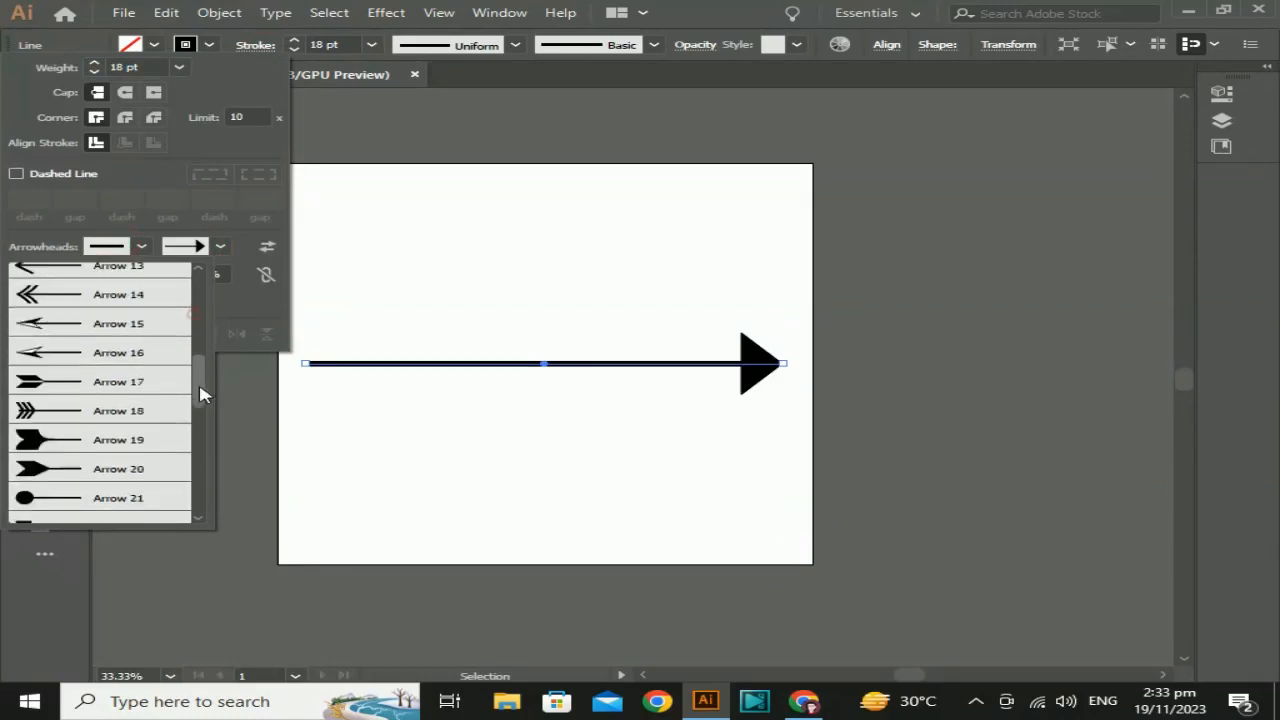
pyautogui.scroll(1, 200, 390)
pyautogui.click(68, 352)
pyautogui.click(346, 392)
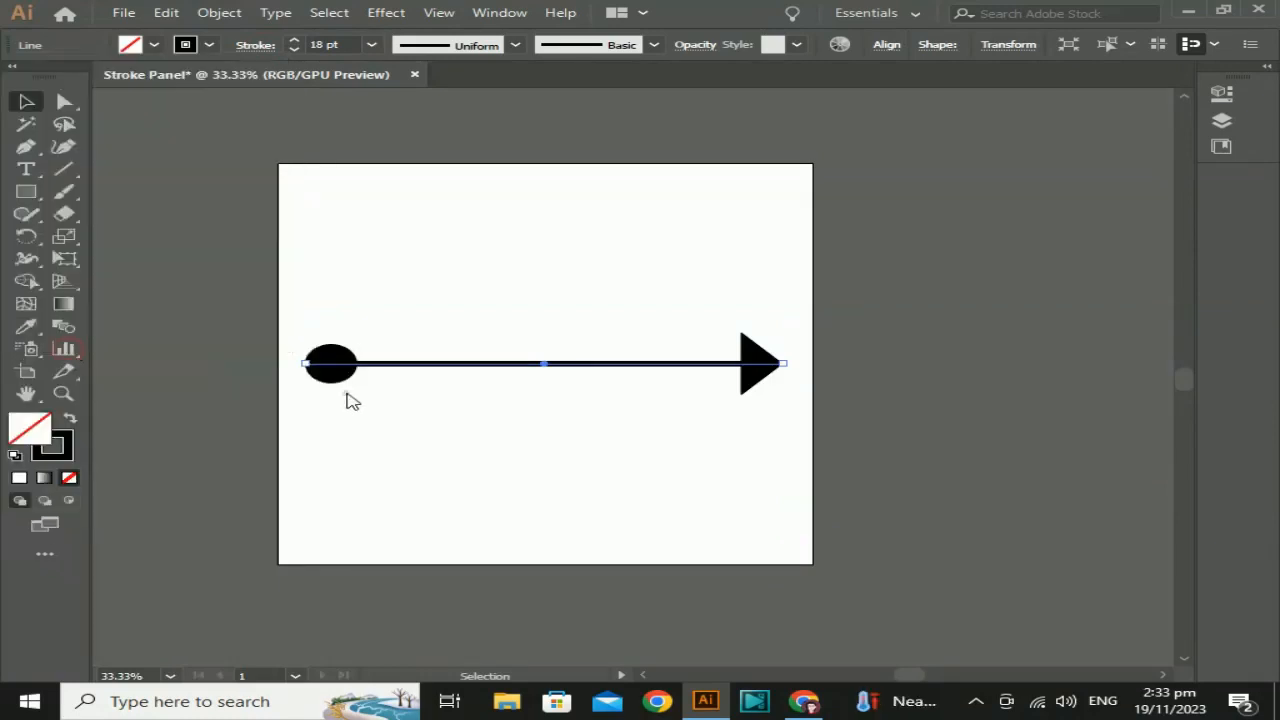
# Step: Move the finished arrow up near the artboard's upper edge
pyautogui.click(412, 408)
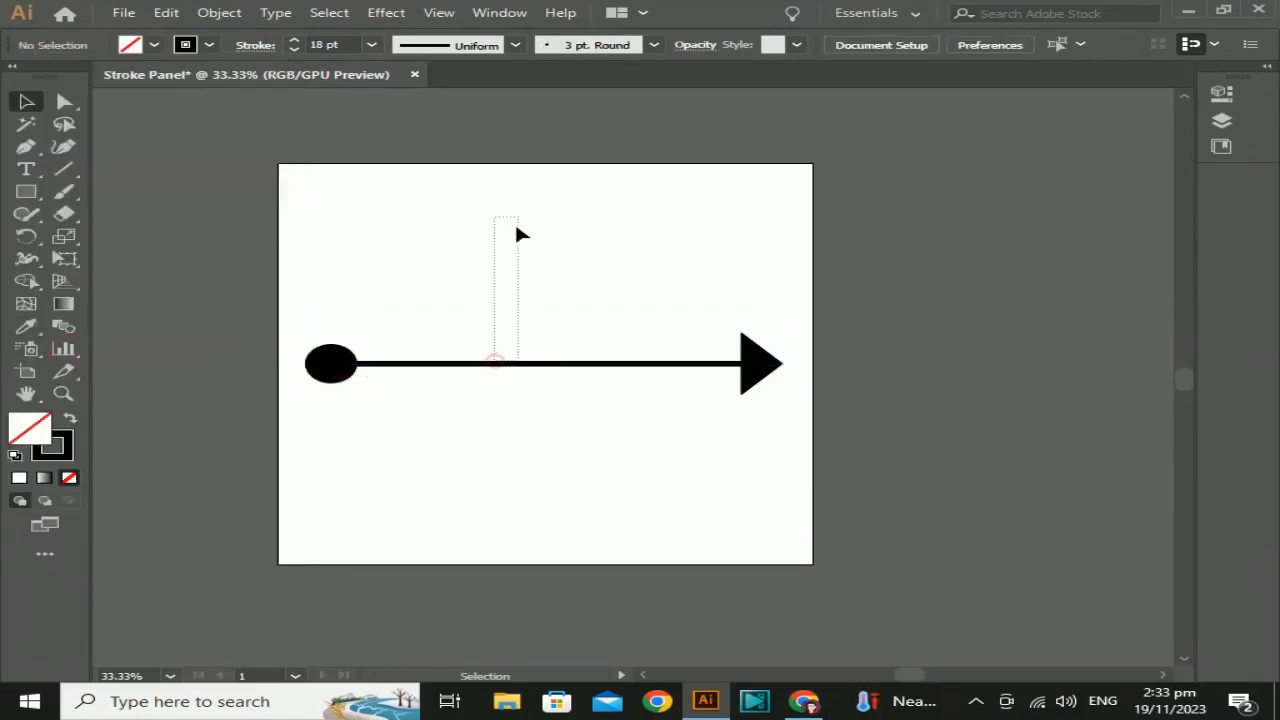
pyautogui.moveTo(518, 233); pyautogui.dragTo(537, 357)
pyautogui.moveTo(770, 362); pyautogui.dragTo(770, 204)
# Step: Draw a second long horizontal line below the arrow and move it so that it lies centred within the artboard
pyautogui.click(63, 171)
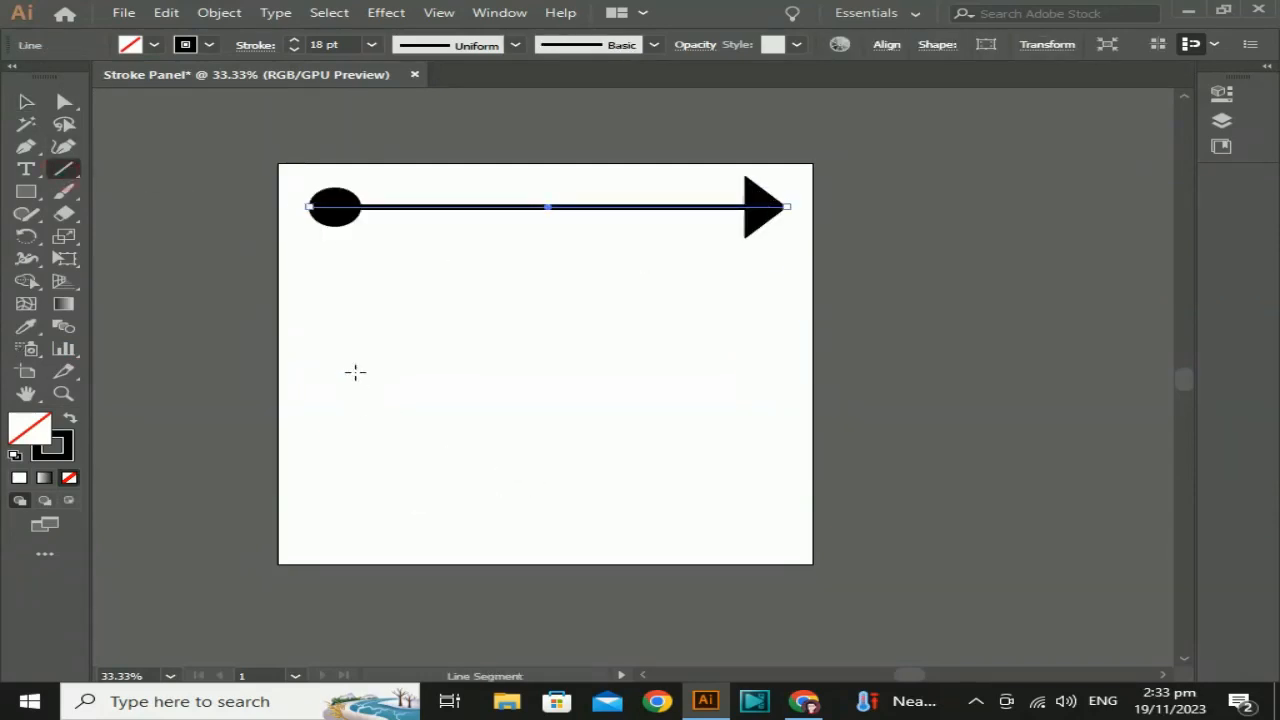
pyautogui.moveTo(354, 362); pyautogui.dragTo(417, 359)
pyautogui.moveTo(601, 357); pyautogui.dragTo(603, 361)
pyautogui.click(26, 103)
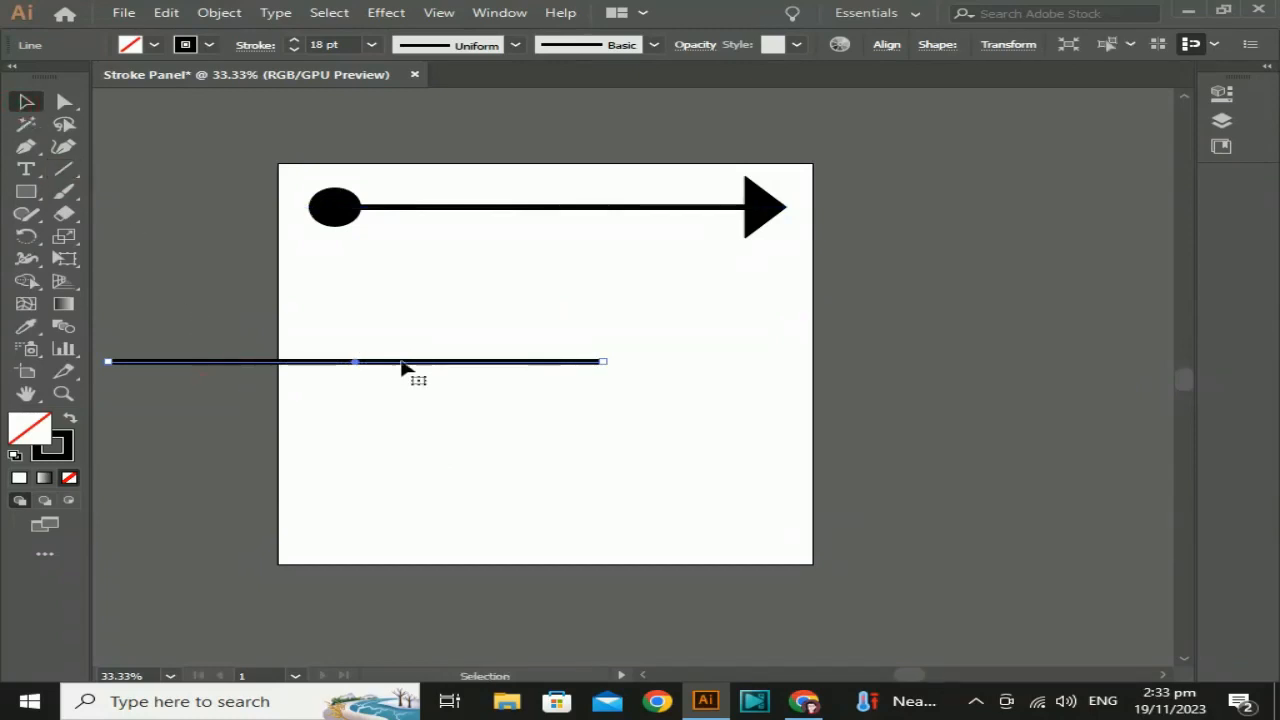
pyautogui.moveTo(593, 364); pyautogui.dragTo(783, 374)
pyautogui.moveTo(718, 425); pyautogui.dragTo(668, 423)
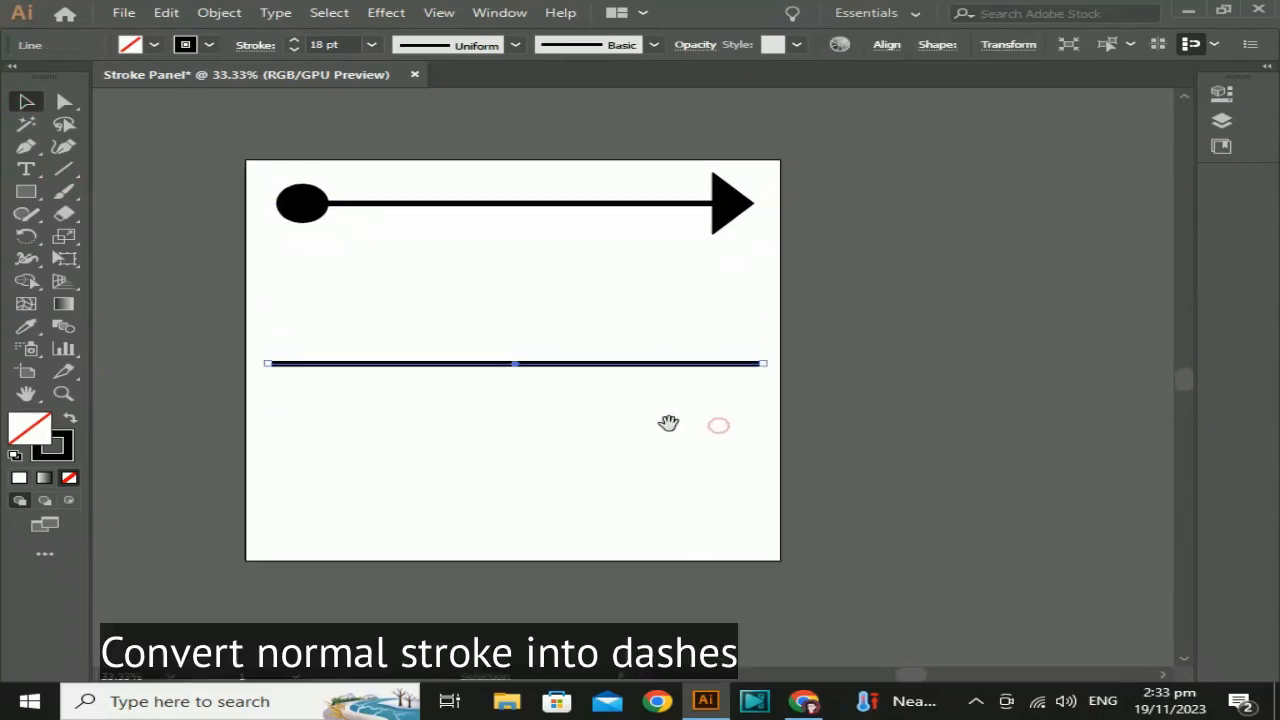
# Step: Make the second line dashed with a single 12 pt dash value, clearing all gap values and the second dash value
pyautogui.click(256, 46)
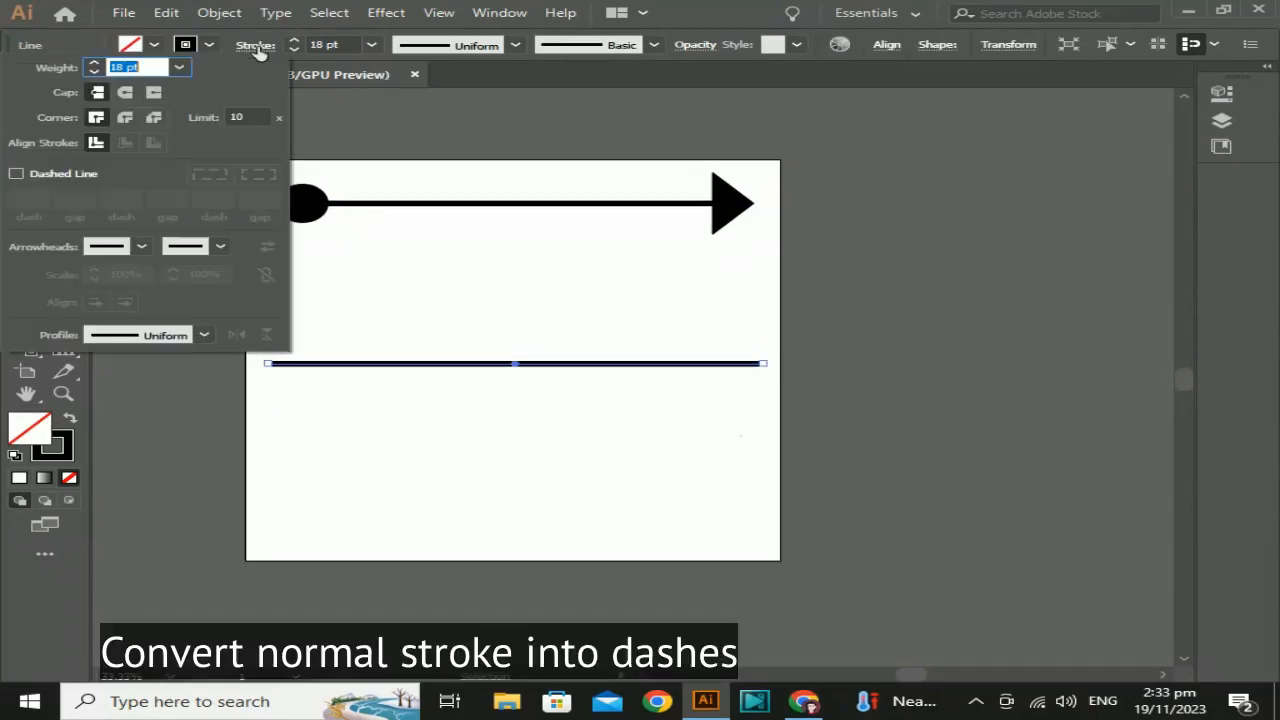
pyautogui.click(17, 175)
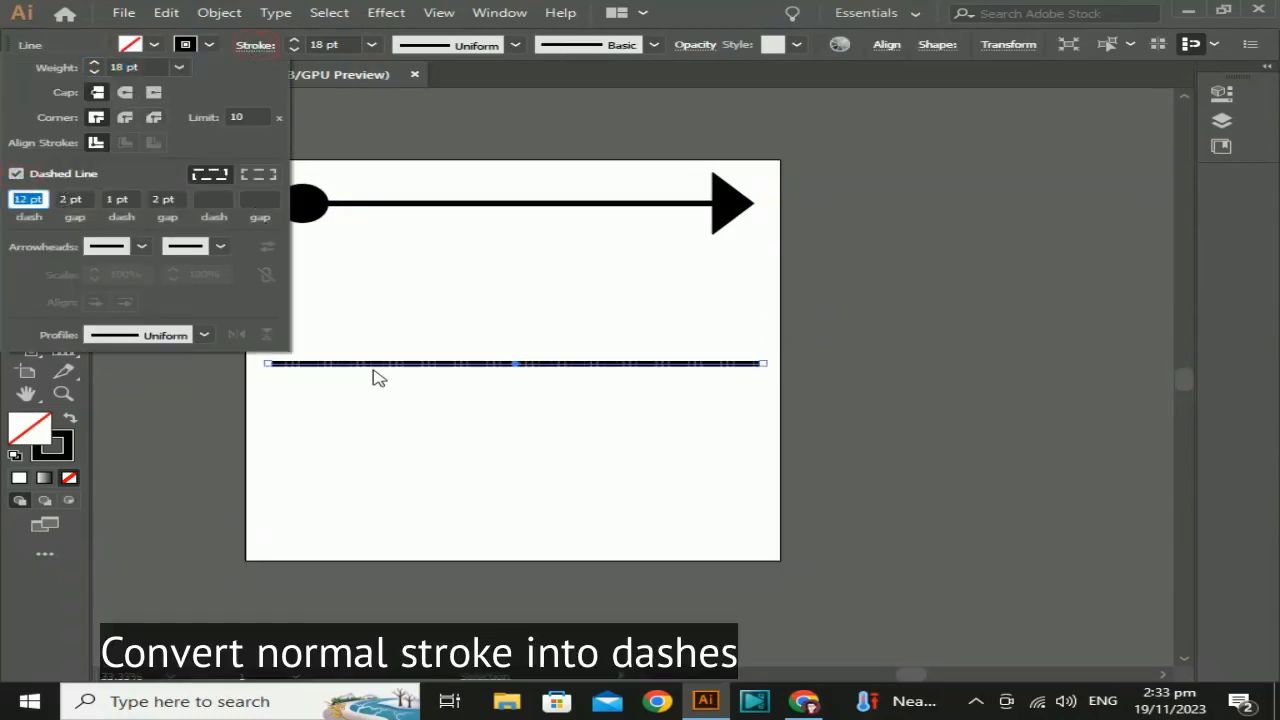
pyautogui.click(168, 200)
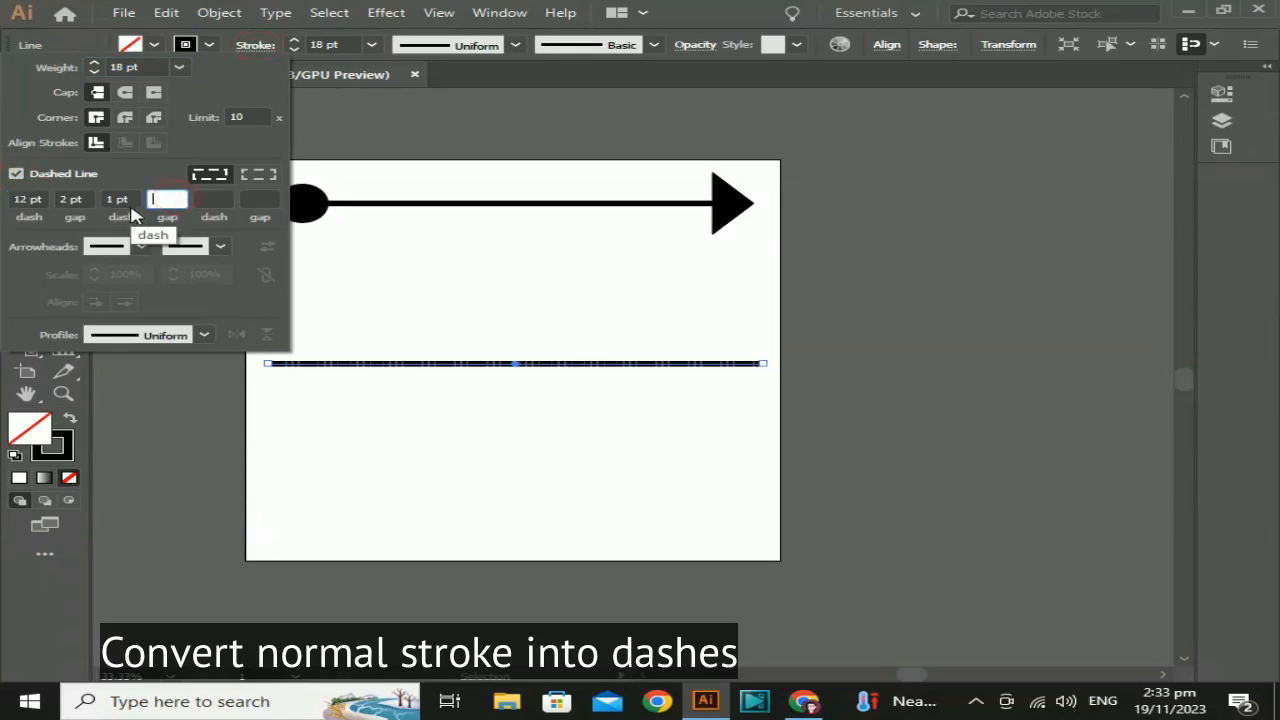
pyautogui.click(124, 199)
pyautogui.press('BackSpace')
pyautogui.click(81, 201)
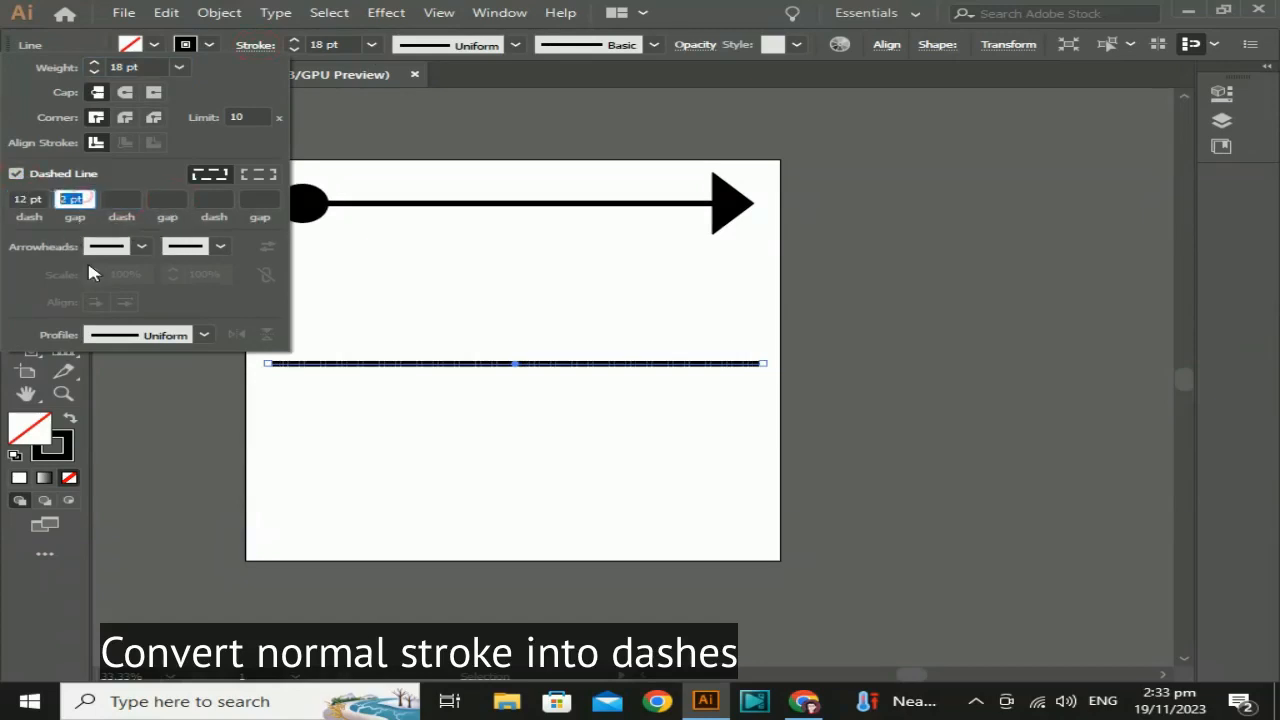
pyautogui.press('BackSpace')
pyautogui.click(272, 412)
pyautogui.click(436, 340)
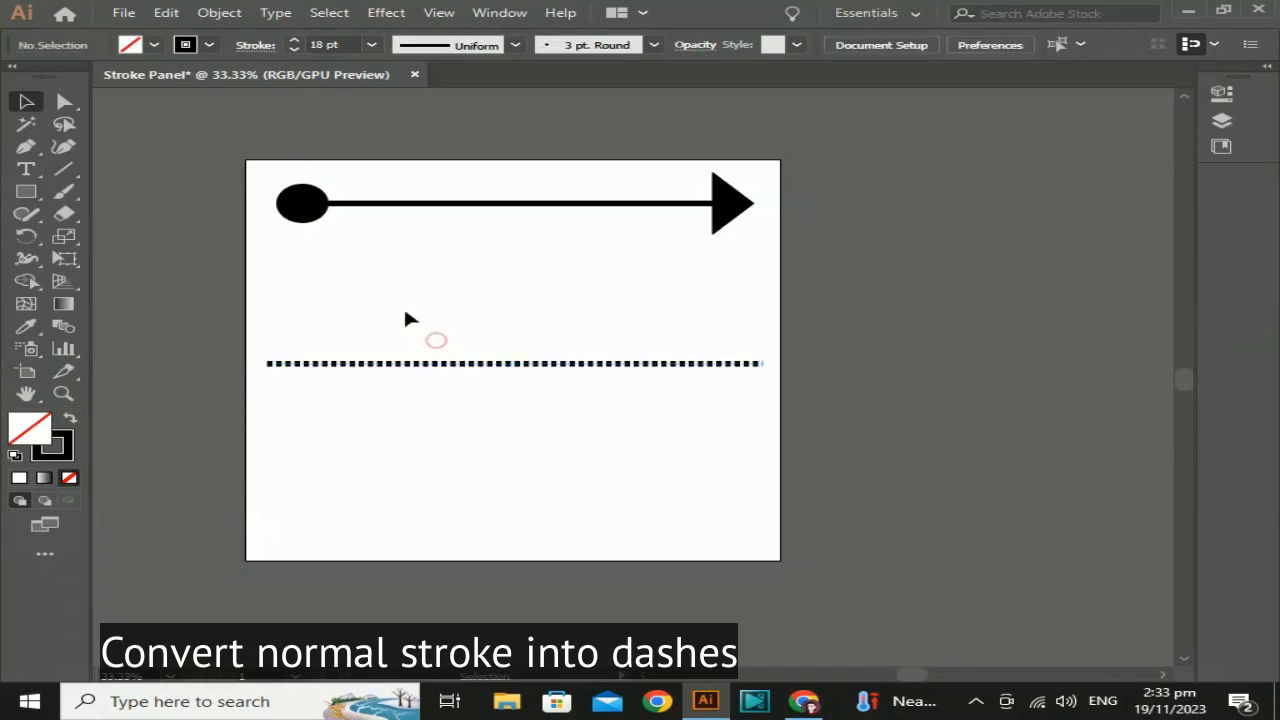
# Step: Move the dashed line up to just below the arrow and draw a shorter horizontal line beneath it
pyautogui.moveTo(491, 366); pyautogui.dragTo(488, 265)
pyautogui.click(63, 169)
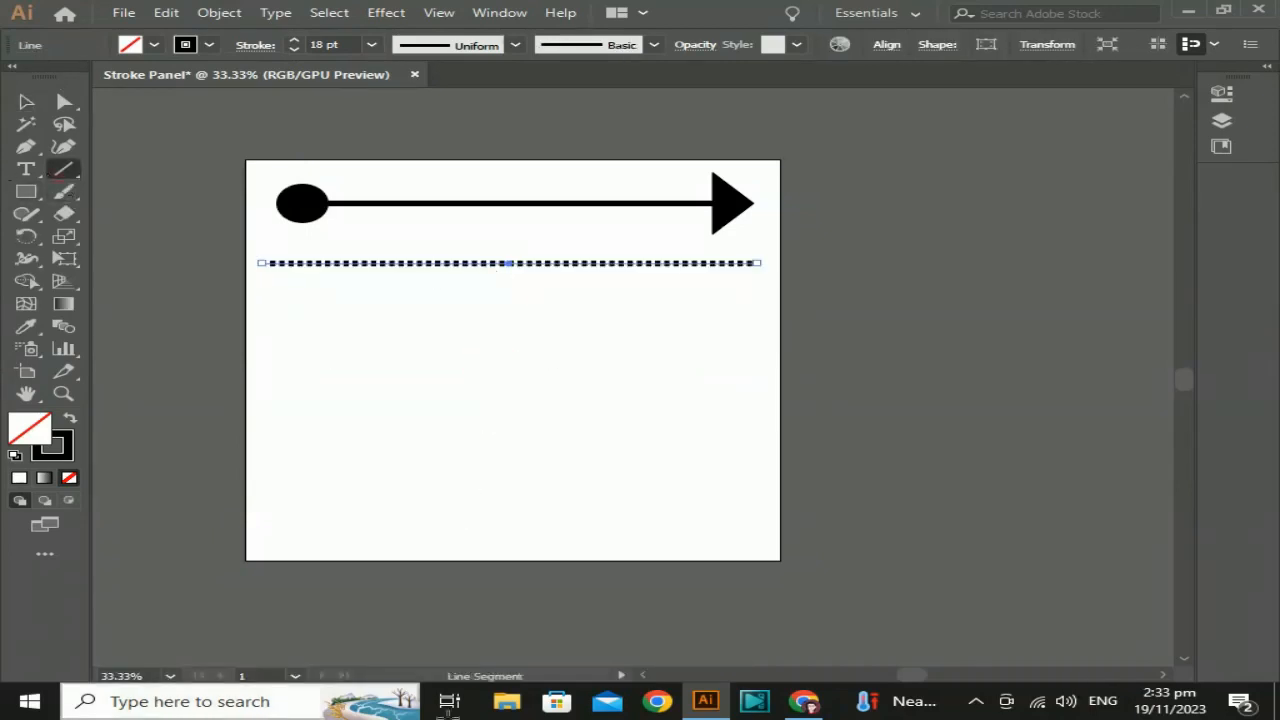
pyautogui.moveTo(316, 377); pyautogui.dragTo(690, 376)
pyautogui.click(27, 100)
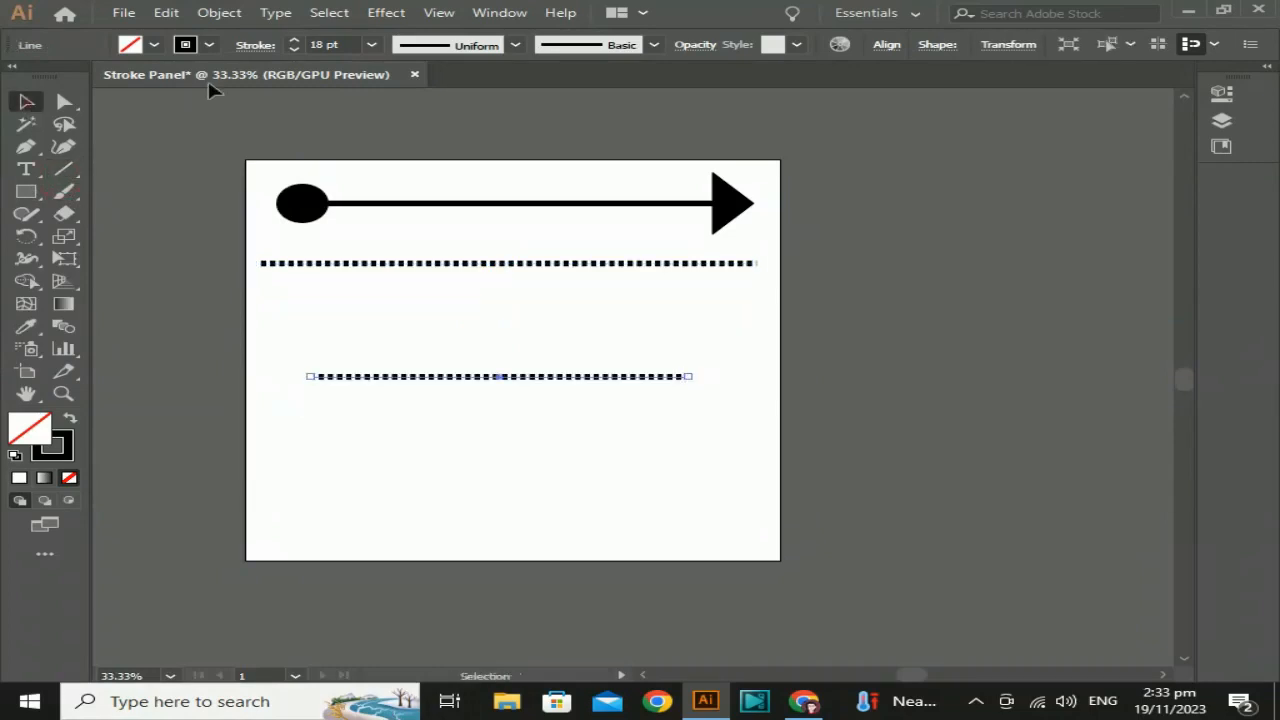
# Step: Remove the dashes from the shorter third line and apply the symmetrical lens-shaped width profile
pyautogui.click(256, 46)
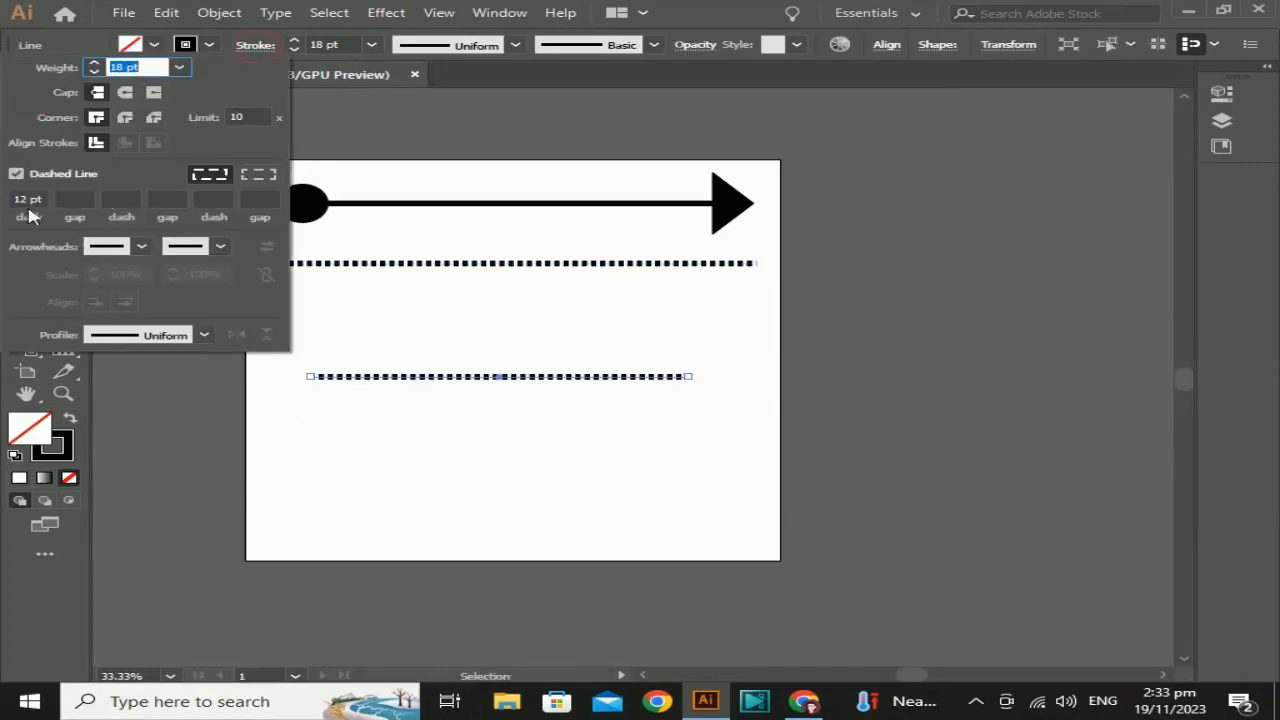
pyautogui.click(16, 174)
pyautogui.click(204, 336)
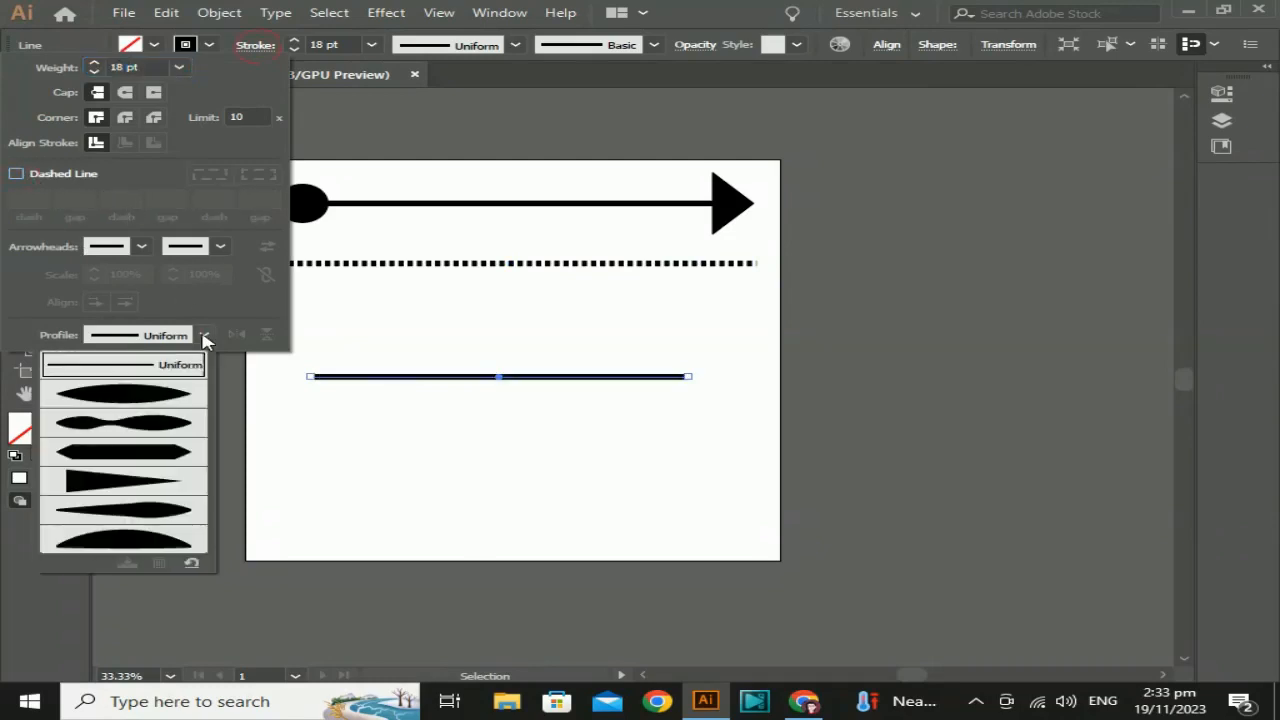
pyautogui.click(140, 398)
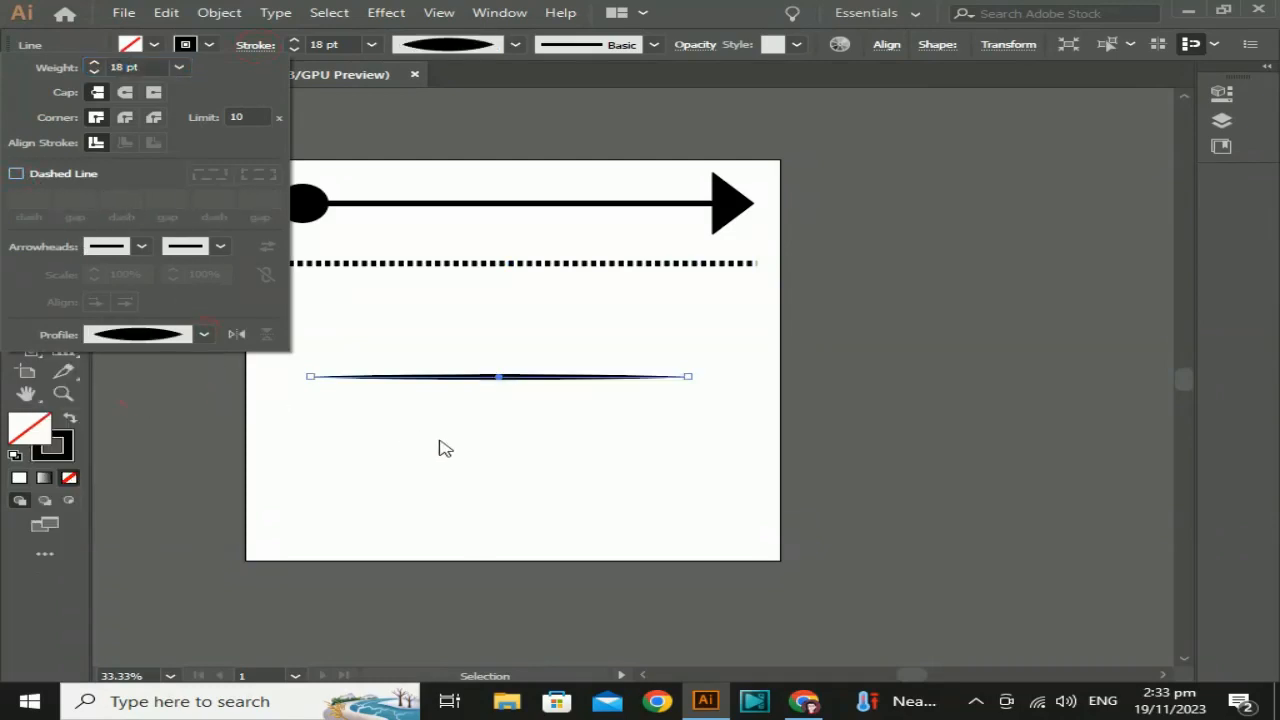
# Step: Set the lens-shaped line's stroke weight to 80 pt and keep the line selected
pyautogui.click(371, 46)
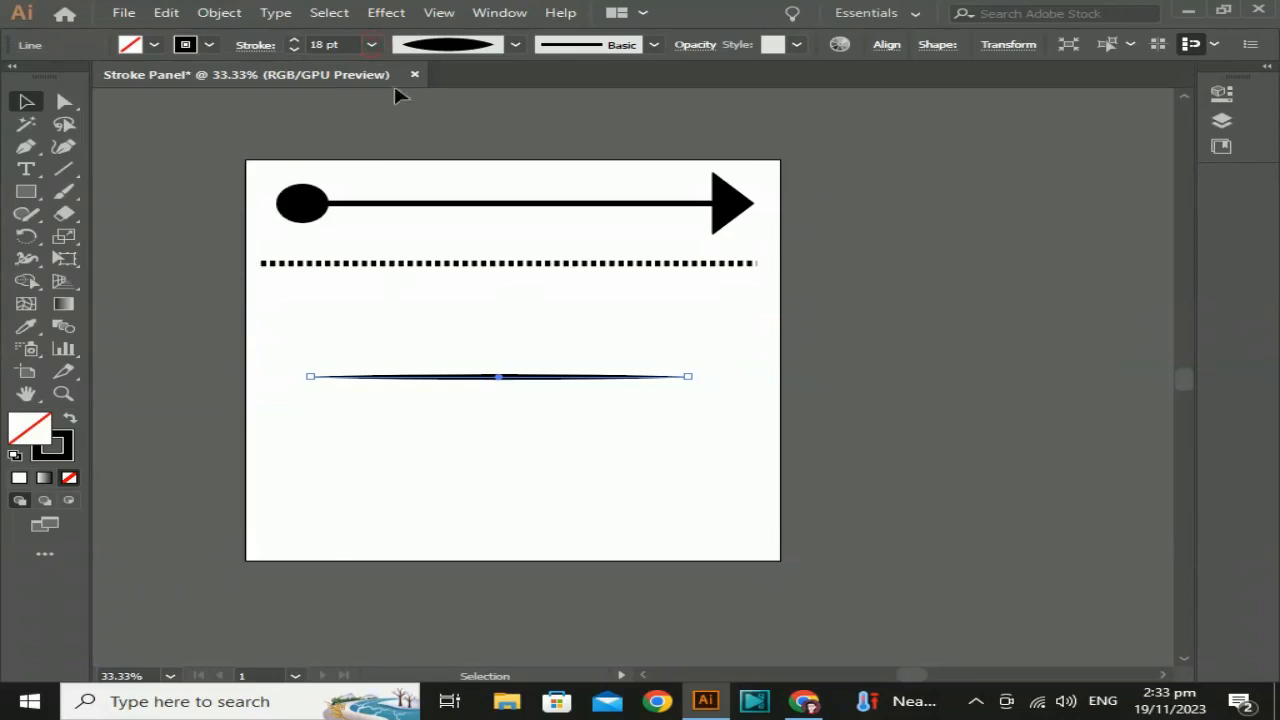
pyautogui.click(371, 44)
pyautogui.click(405, 476)
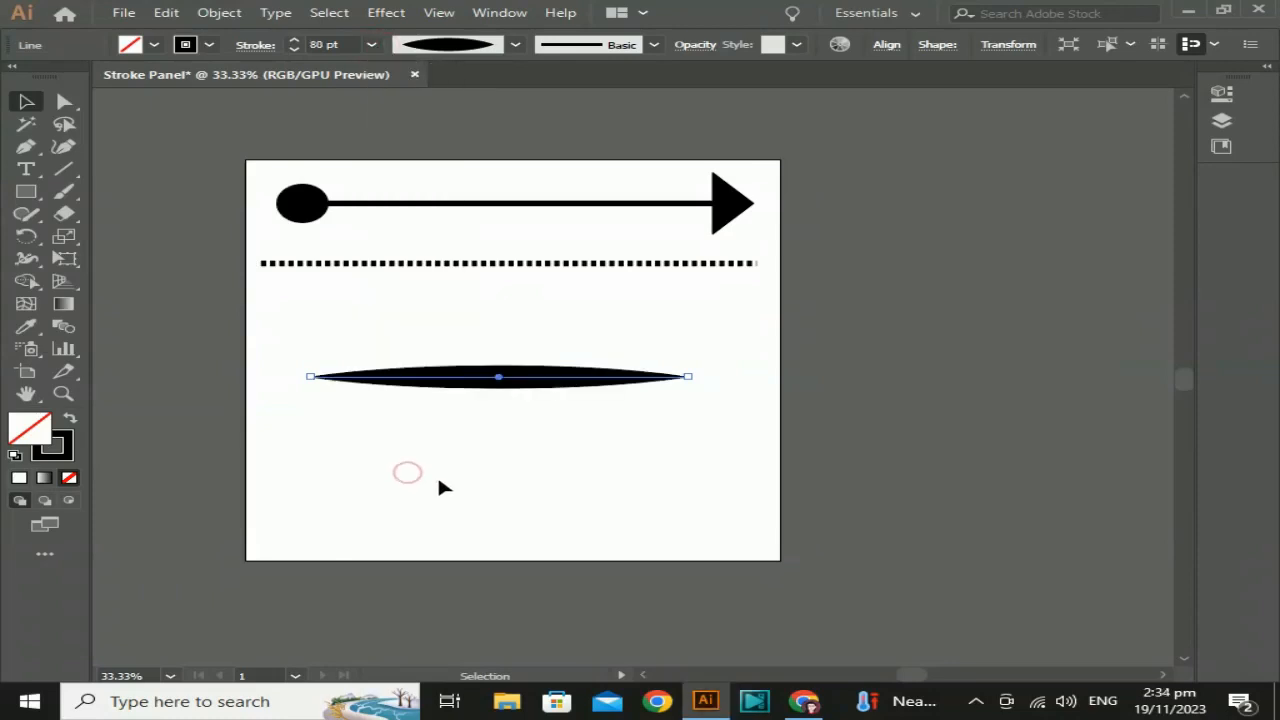
pyautogui.click(440, 480)
pyautogui.click(447, 388)
# Step: Try the flat-centred pointed, lens, one-sided taper and off-centre bulge width profiles on the 80 pt line
pyautogui.click(256, 45)
pyautogui.click(204, 334)
pyautogui.click(168, 460)
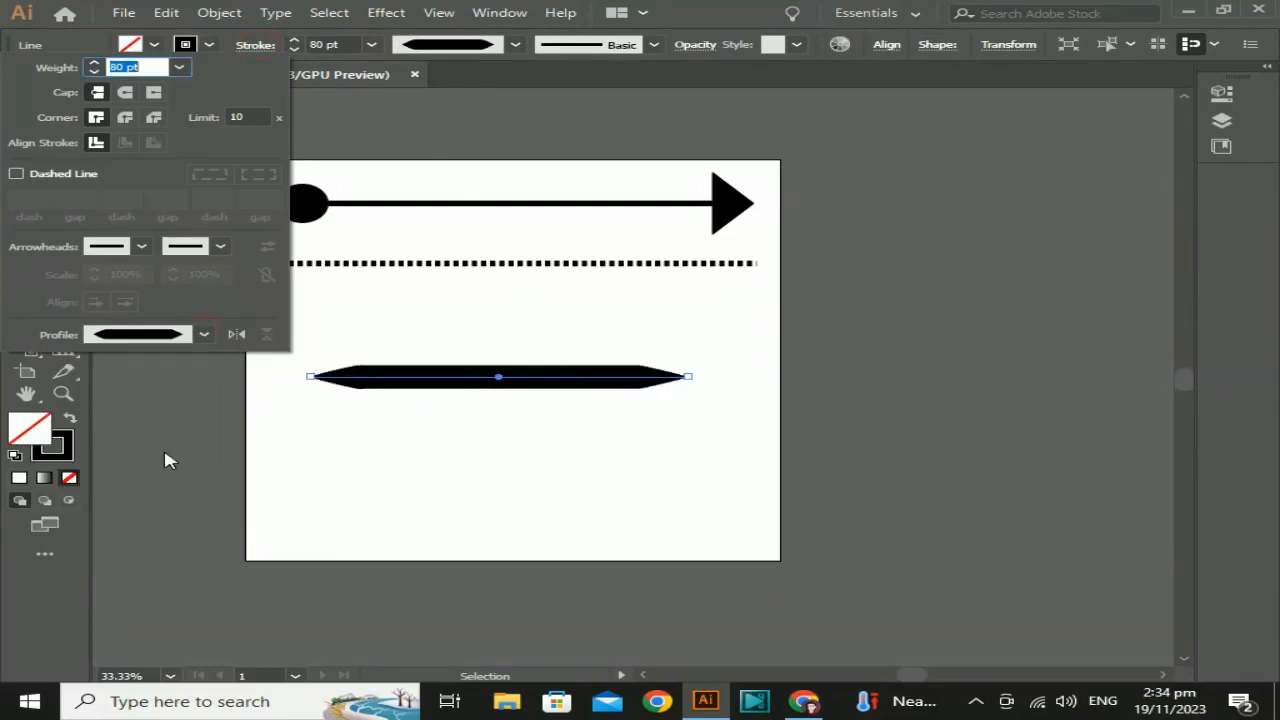
pyautogui.click(205, 336)
pyautogui.click(168, 396)
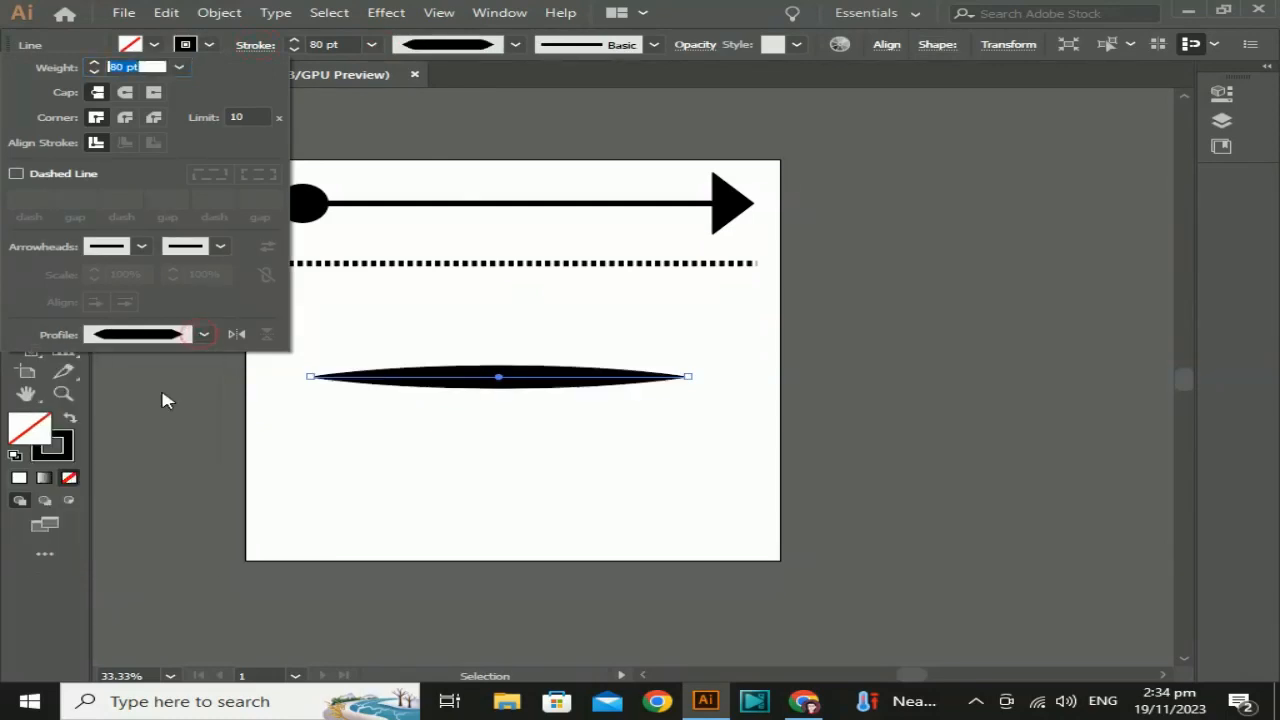
pyautogui.click(203, 338)
pyautogui.click(140, 484)
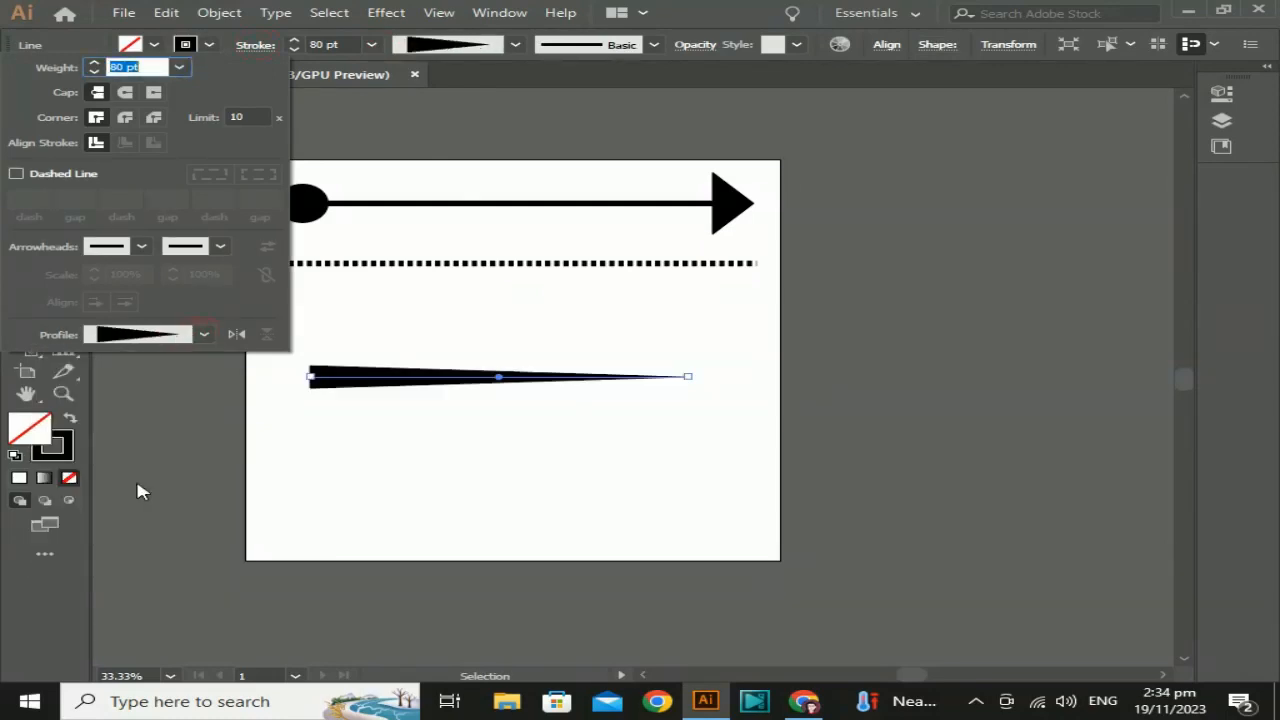
pyautogui.click(204, 335)
pyautogui.click(148, 516)
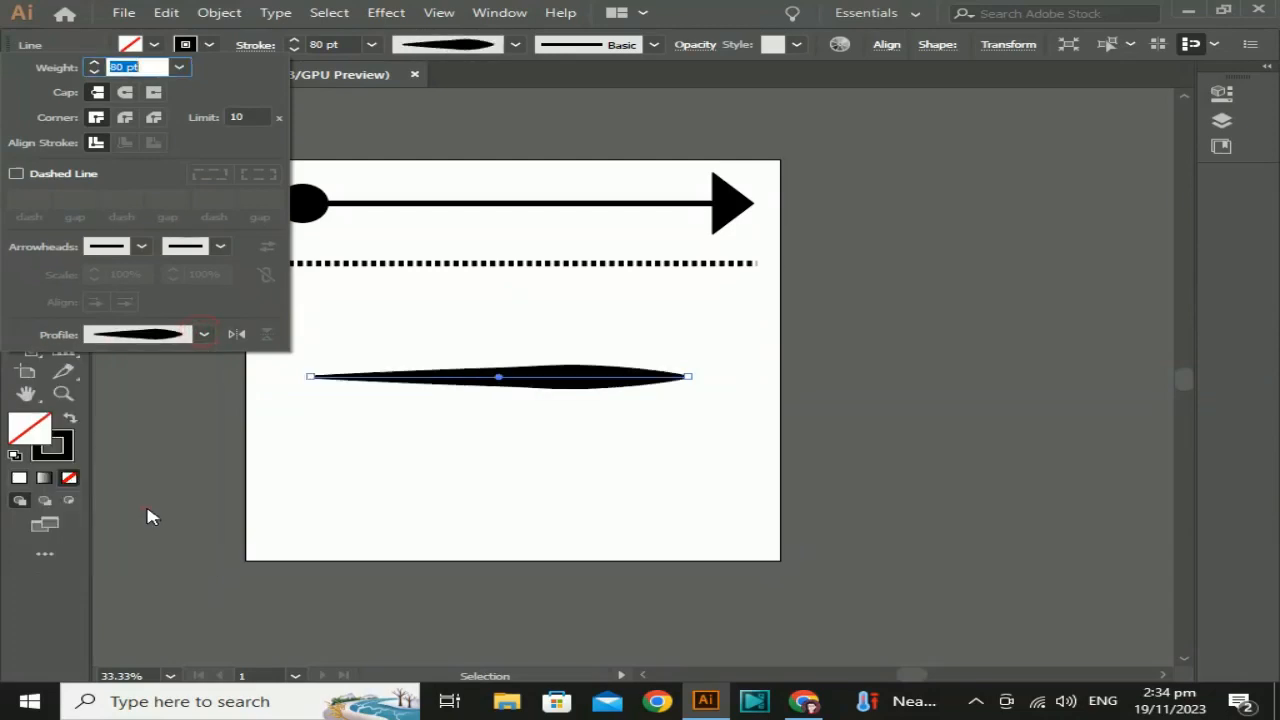
# Step: Apply the half-dome width profile to the 80 pt line and move it up just below the dashed line
pyautogui.click(203, 336)
pyautogui.click(175, 546)
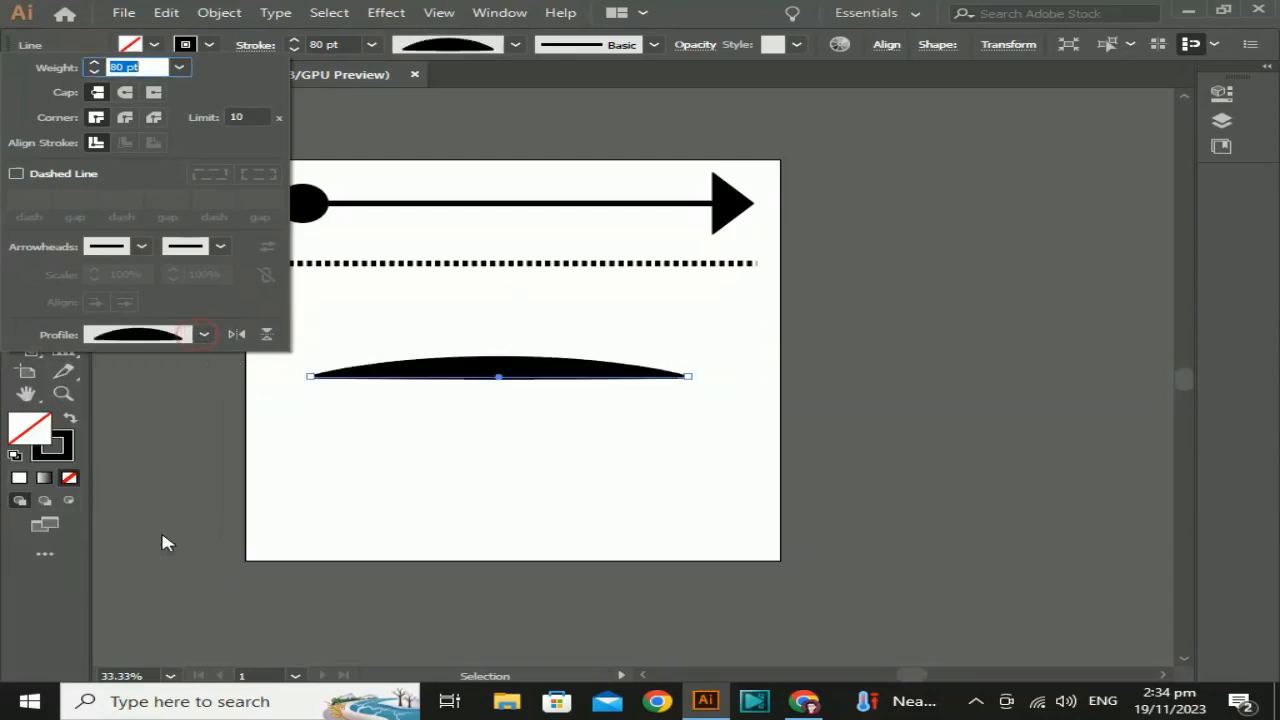
pyautogui.moveTo(472, 384); pyautogui.dragTo(480, 302)
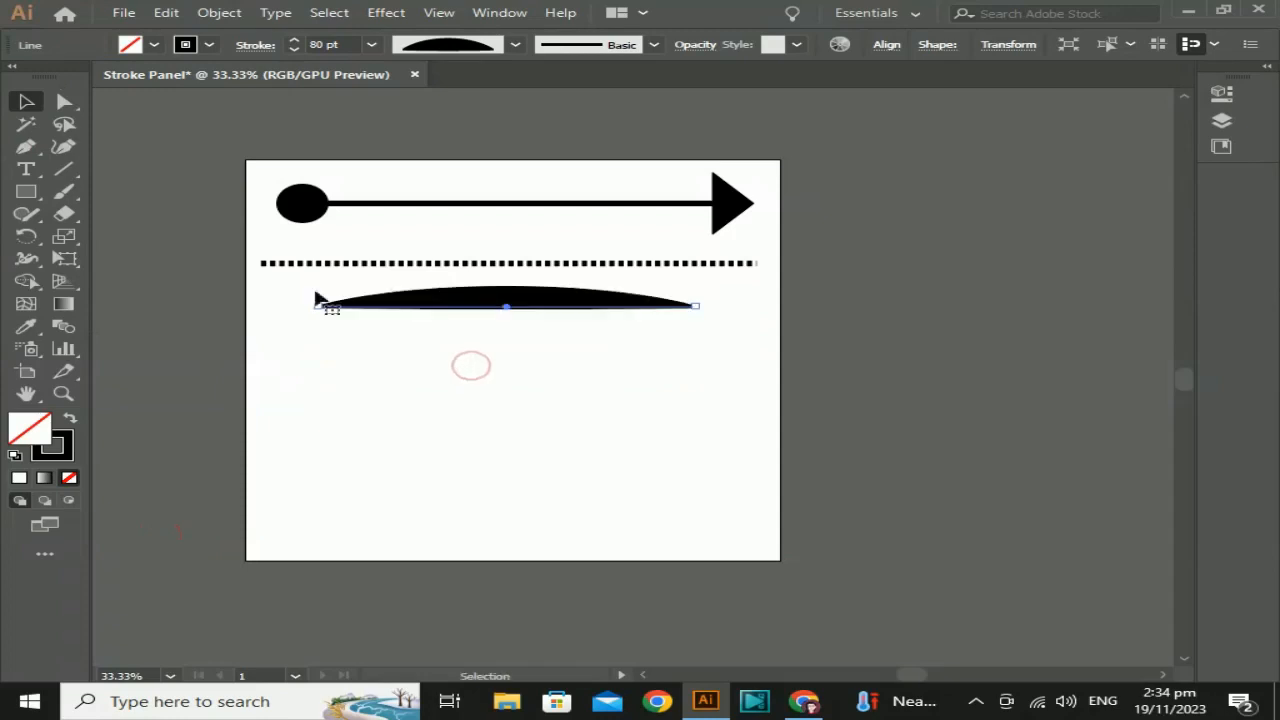
# Step: Draw a fourth horizontal line below the dome shape and set its stroke weight to 20 pt
pyautogui.click(64, 169)
pyautogui.moveTo(297, 410); pyautogui.dragTo(710, 410)
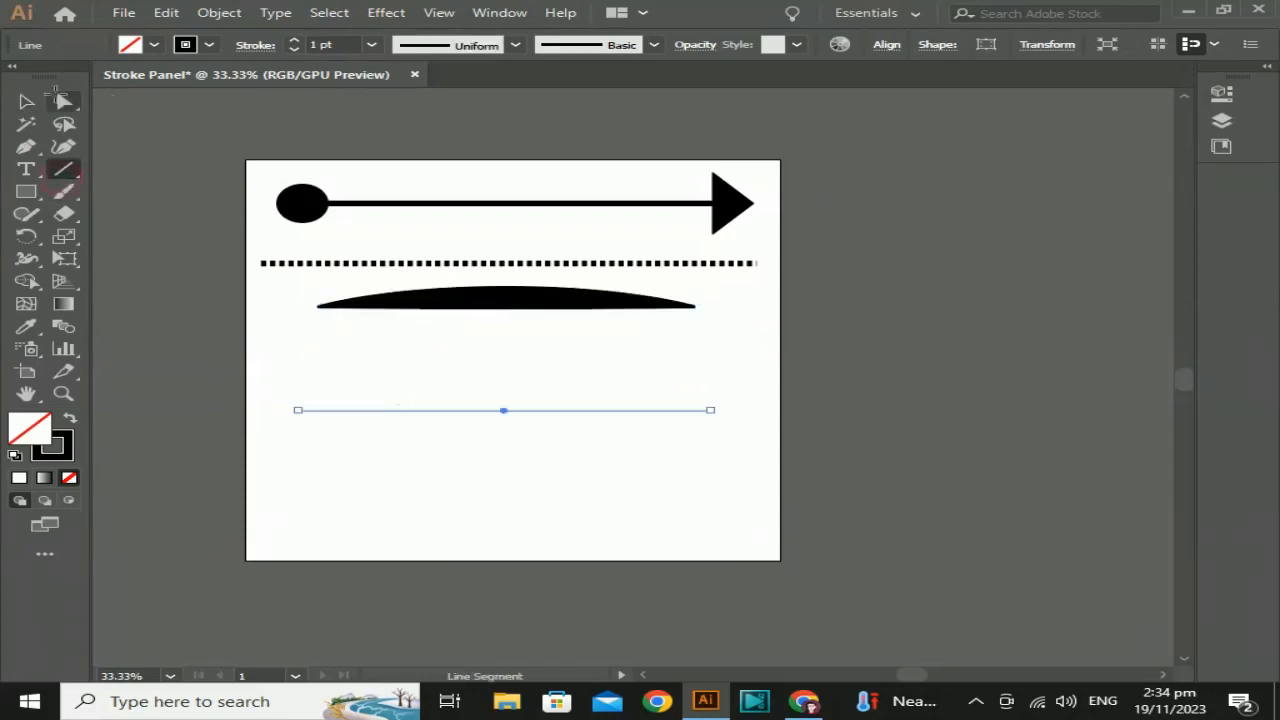
pyautogui.click(26, 101)
pyautogui.click(371, 44)
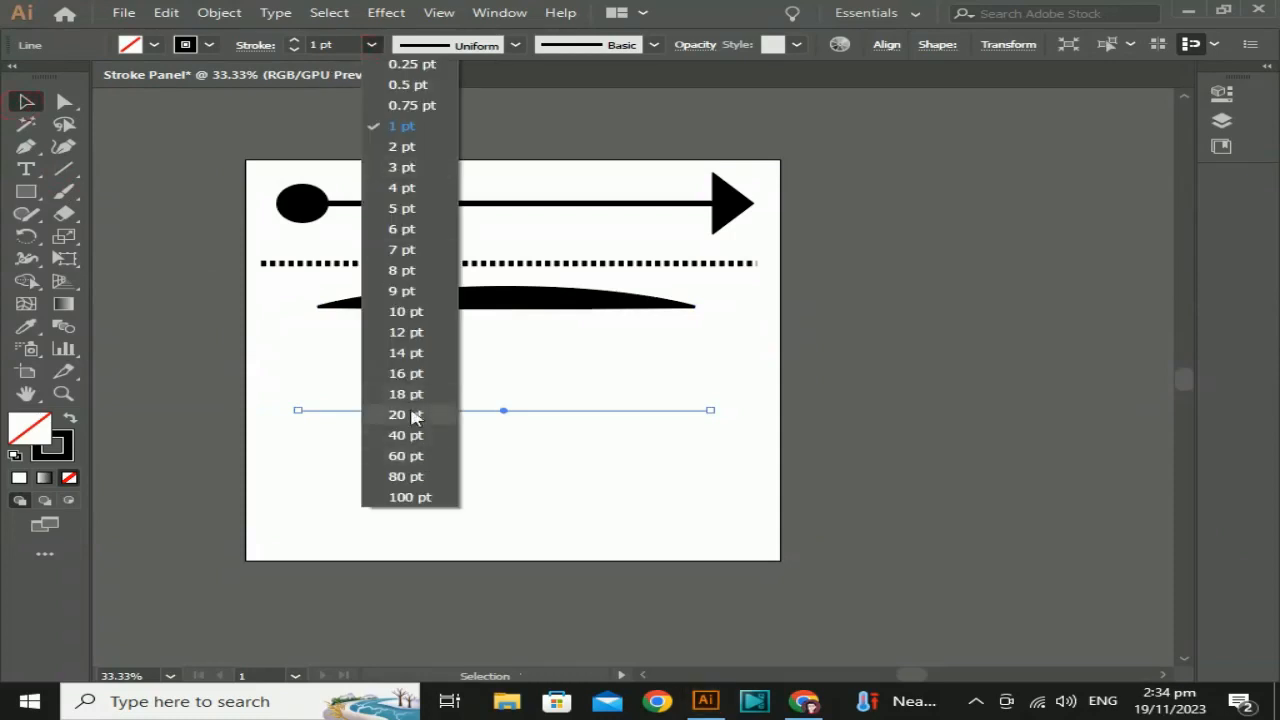
pyautogui.click(405, 414)
# Step: Apply round caps to the 20 pt line and inspect its ends up close
pyautogui.click(250, 45)
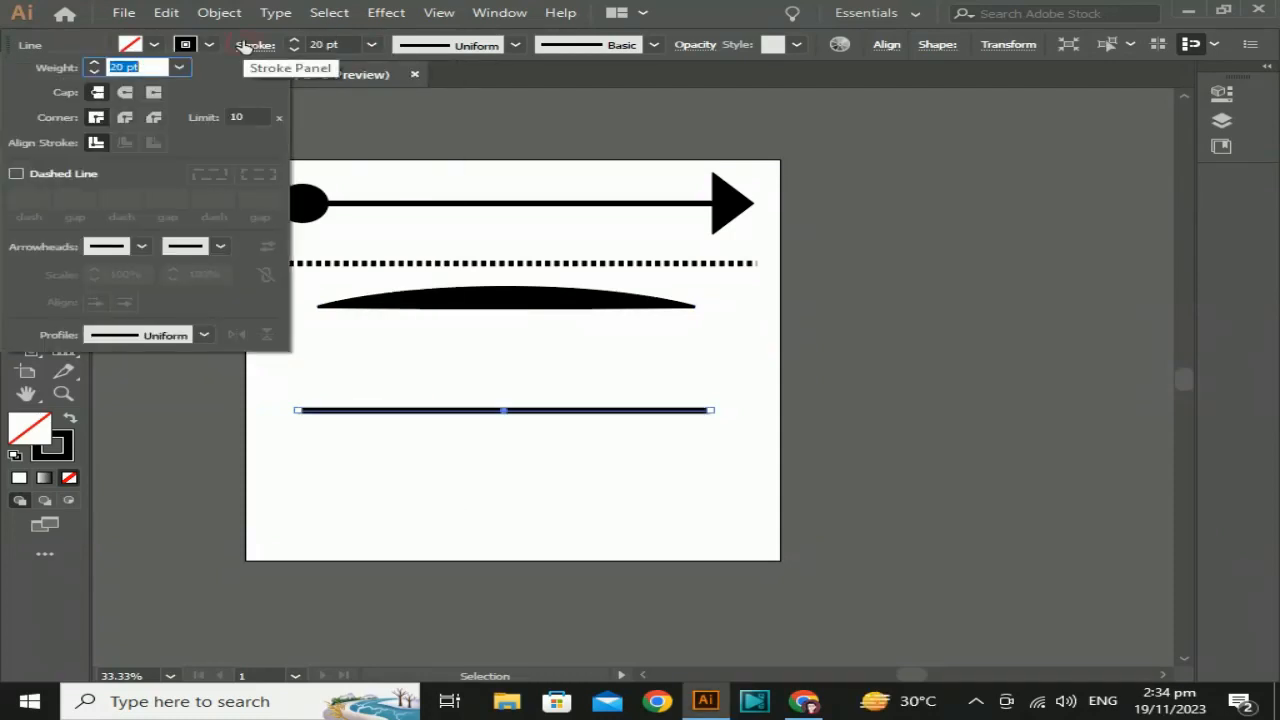
pyautogui.click(124, 94)
pyautogui.click(316, 439)
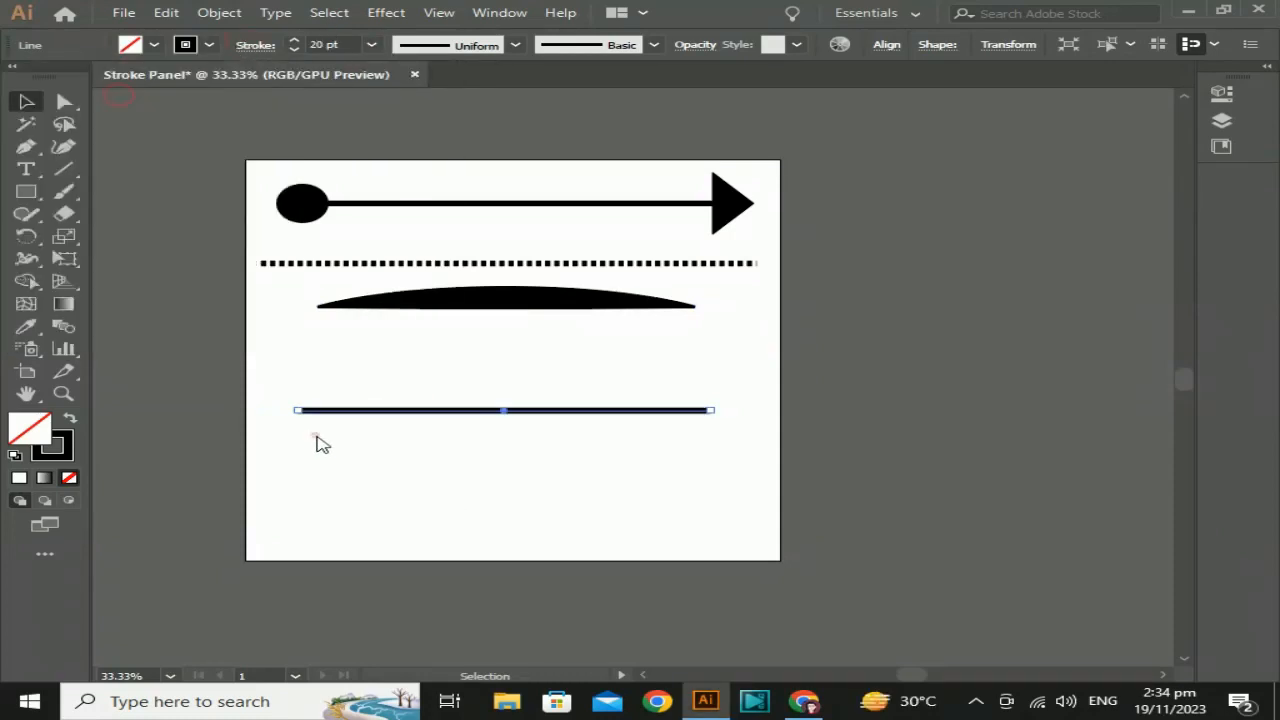
pyautogui.hotkey('ctrl', '+')
pyautogui.hotkey('ctrl', '+')
pyautogui.hotkey('ctrl', '+')
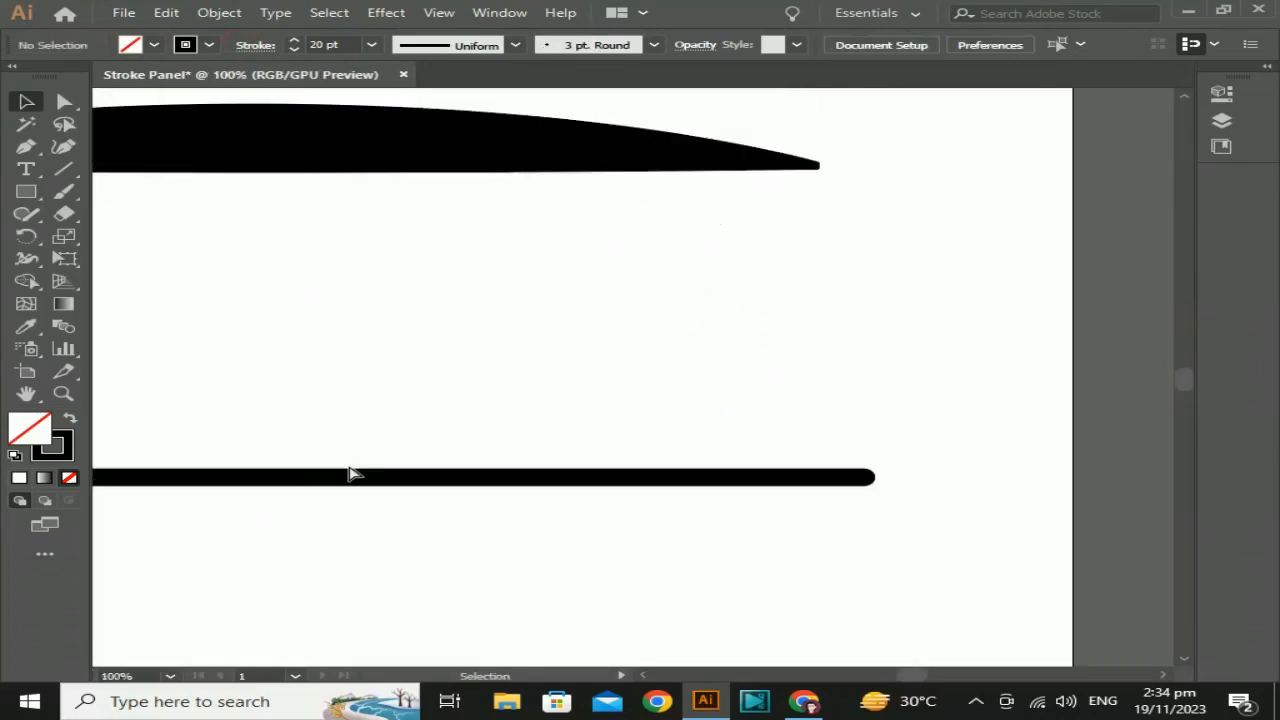
pyautogui.moveTo(287, 407); pyautogui.dragTo(353, 356)
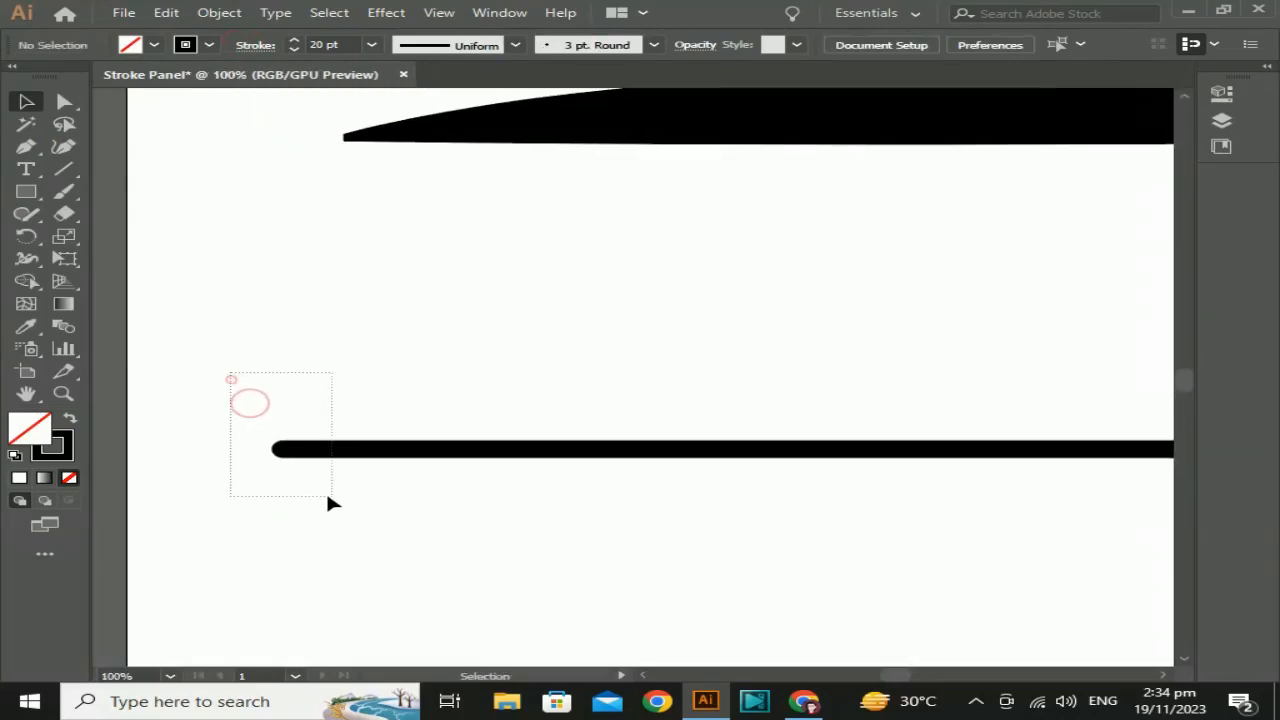
# Step: Compare the butt and projecting caps on the 20 pt line, ending with the butt cap
pyautogui.moveTo(330, 496); pyautogui.dragTo(330, 496)
pyautogui.click(255, 45)
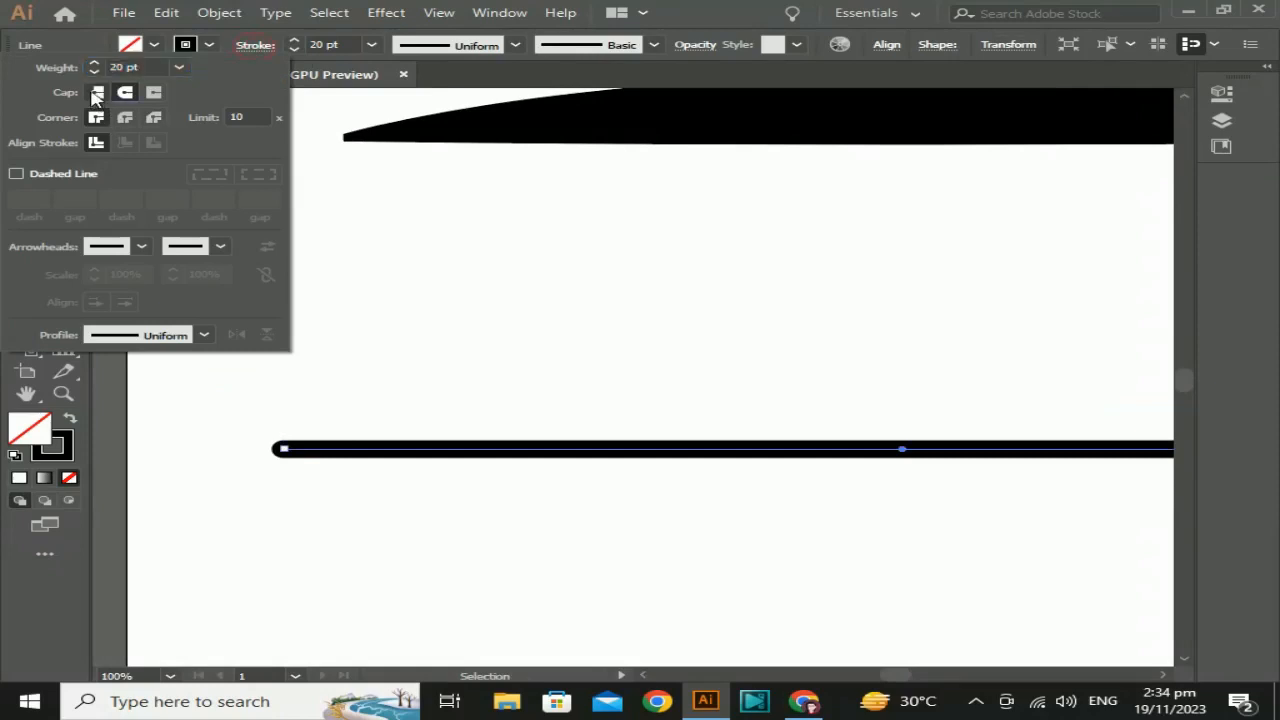
pyautogui.click(97, 92)
pyautogui.click(153, 92)
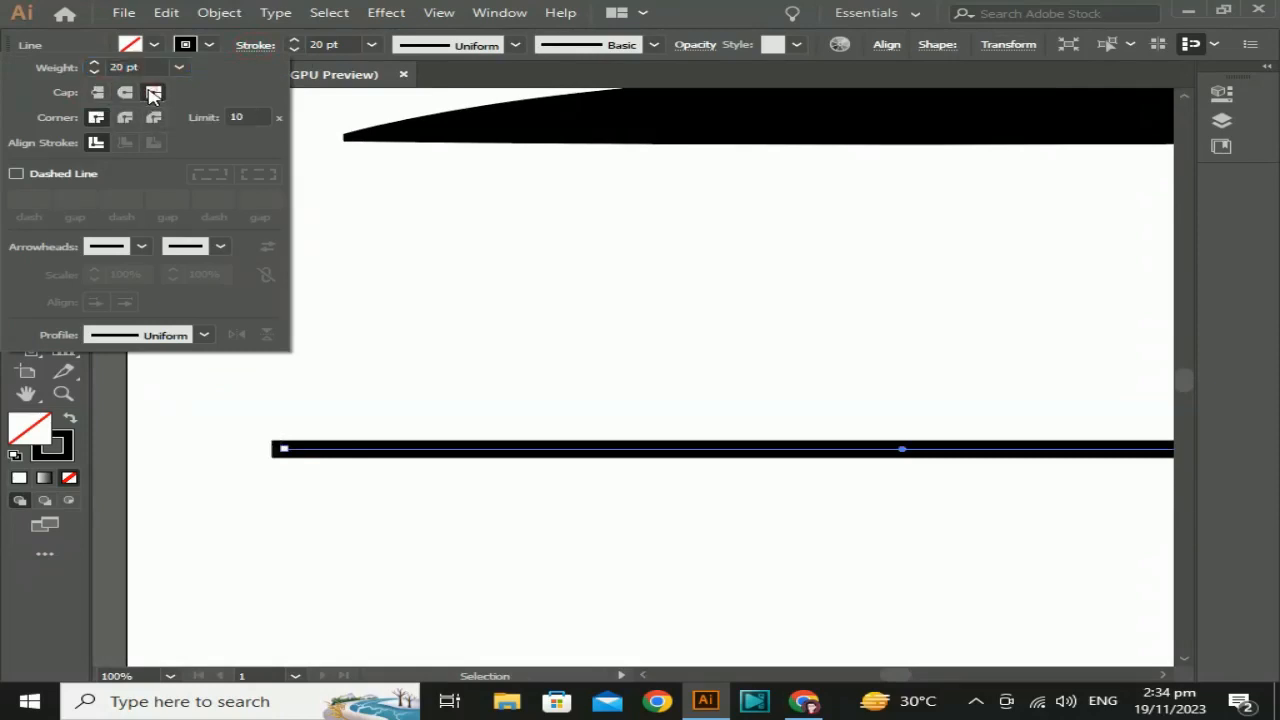
pyautogui.click(355, 295)
pyautogui.click(360, 449)
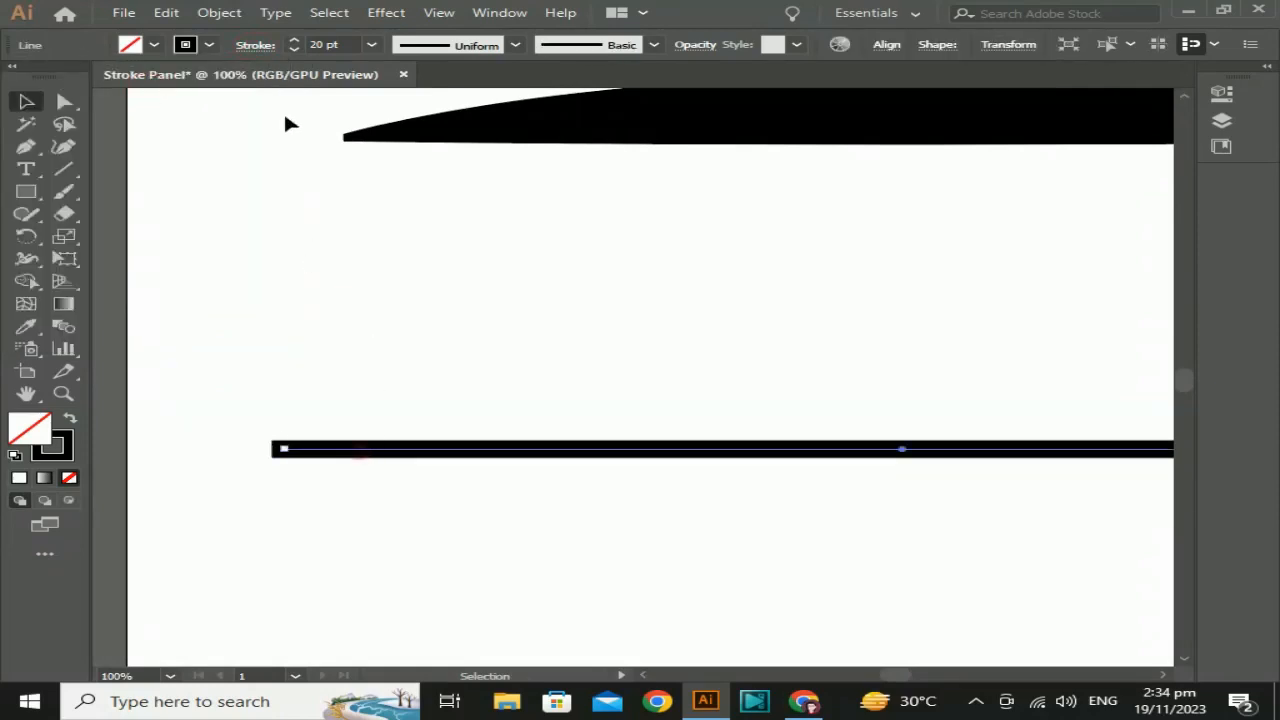
pyautogui.click(250, 45)
pyautogui.click(97, 92)
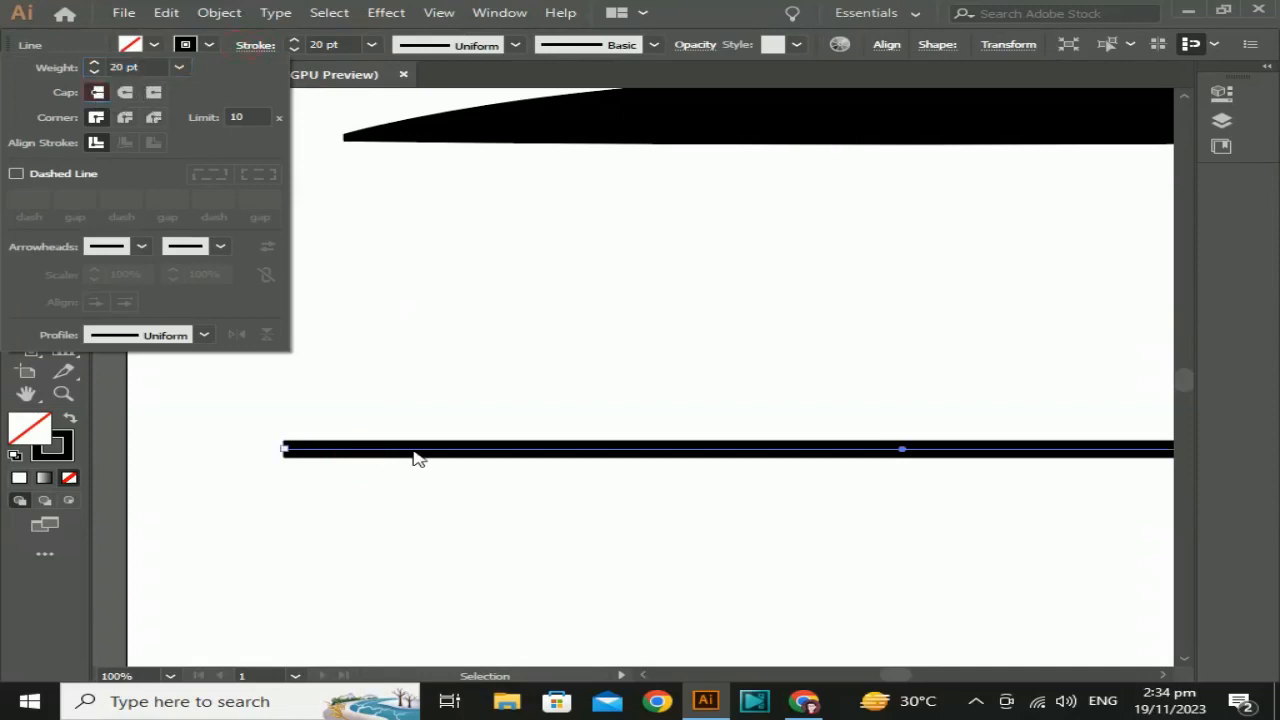
# Step: Move the 20 pt line up to just below the dome shape
pyautogui.moveTo(474, 450); pyautogui.dragTo(466, 196)
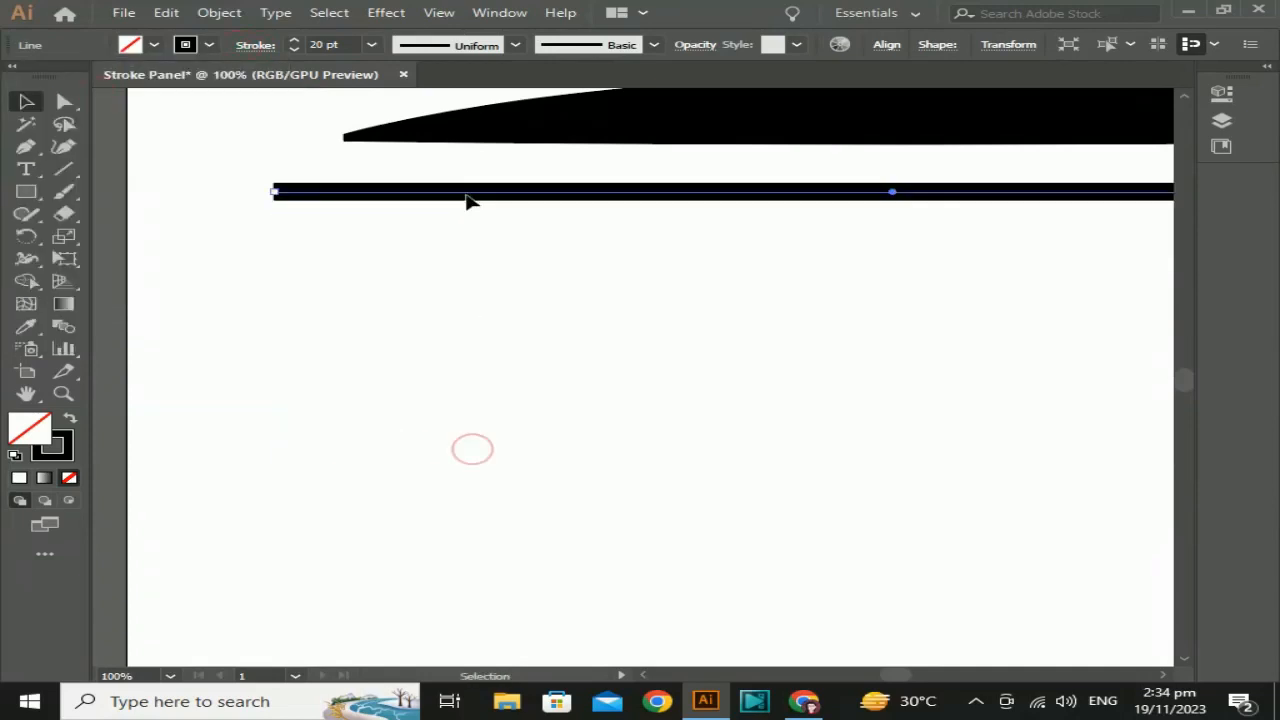
pyautogui.hotkey('ctrl', '-')
pyautogui.hotkey('ctrl', '-')
pyautogui.moveTo(558, 468); pyautogui.dragTo(458, 366)
# Step: Draw a rectangle with a 20 pt stroke and place it in the artboard's lower-left area, clear of the lines
pyautogui.click(24, 195)
pyautogui.moveTo(273, 358)
pyautogui.mouseDown()
pyautogui.moveTo(377, 489)
pyautogui.moveTo(386, 442)
pyautogui.mouseUp()
pyautogui.click(27, 103)
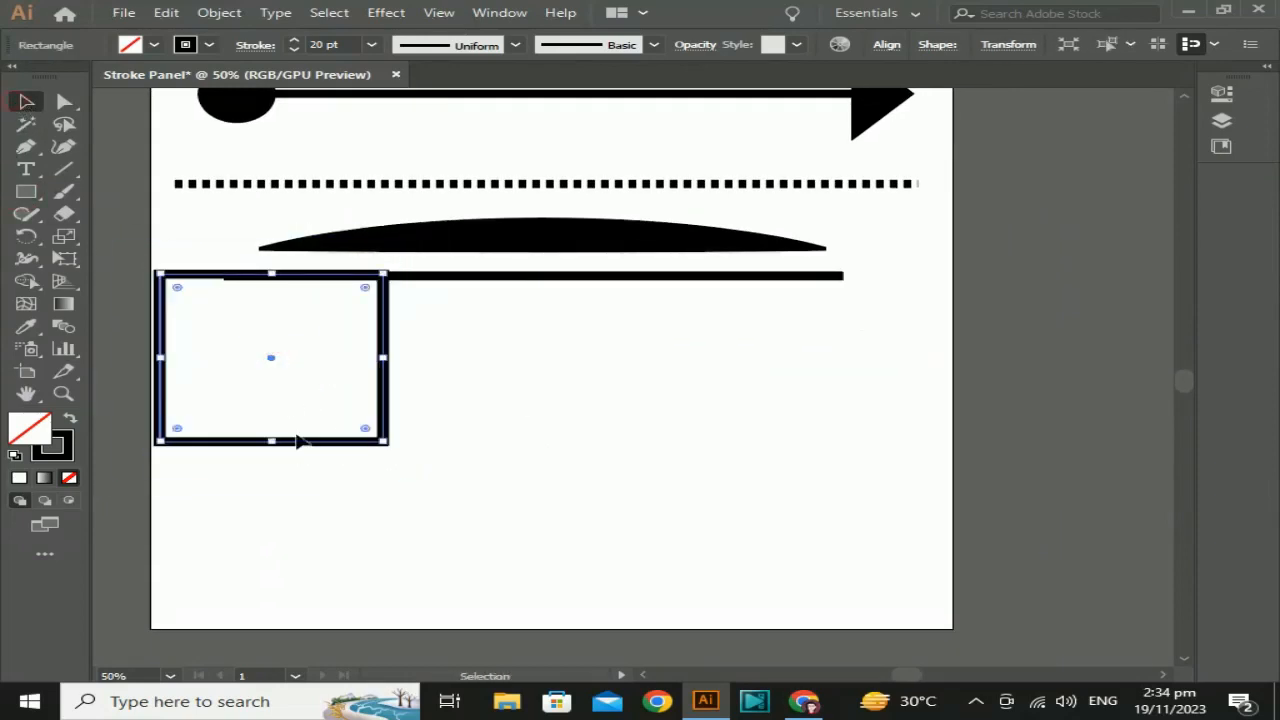
pyautogui.moveTo(300, 450); pyautogui.dragTo(364, 564)
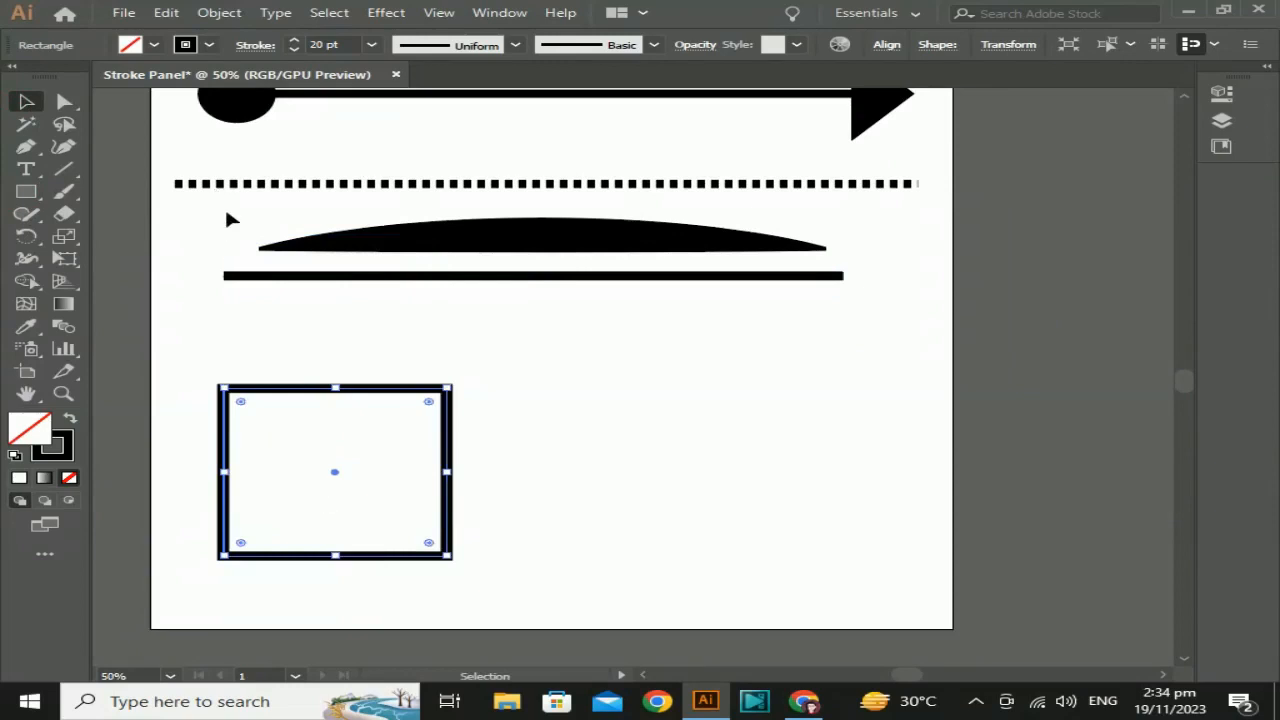
# Step: Try the bevel and round corner joins on the rectangle's stroke, ending with the miter join
pyautogui.hotkey('ctrl', '1')
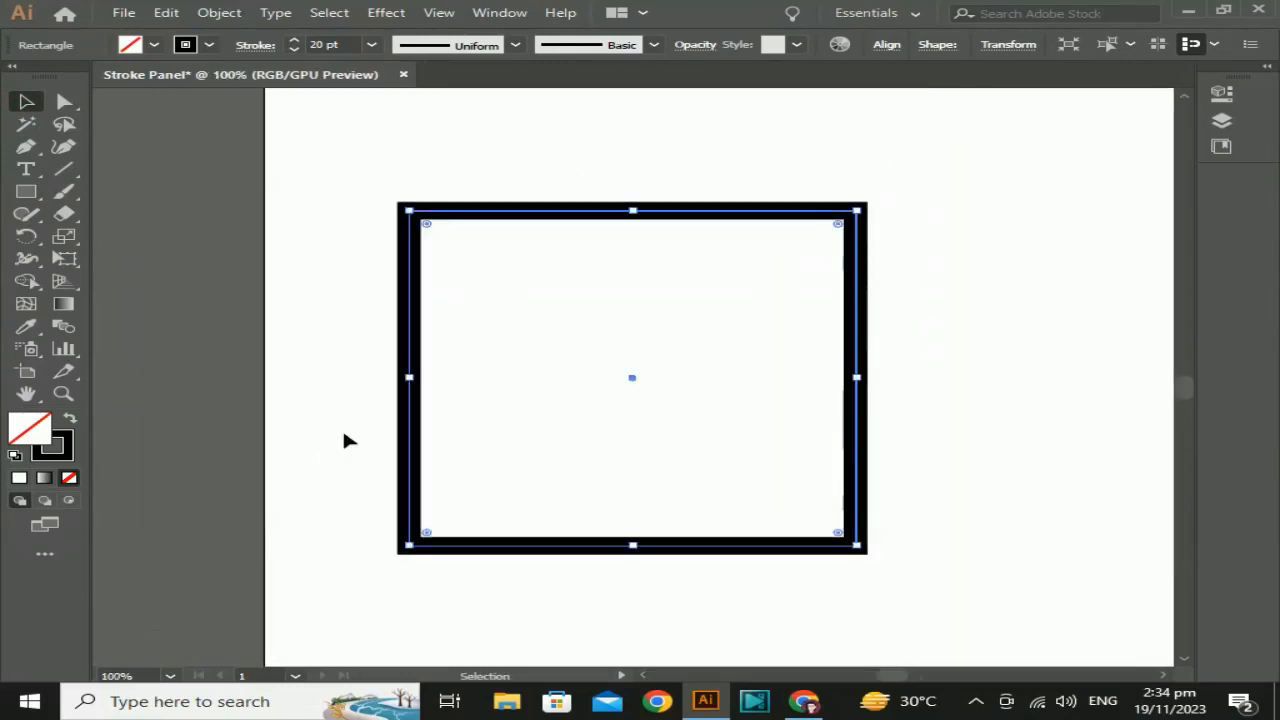
pyautogui.moveTo(413, 185); pyautogui.dragTo(286, 202)
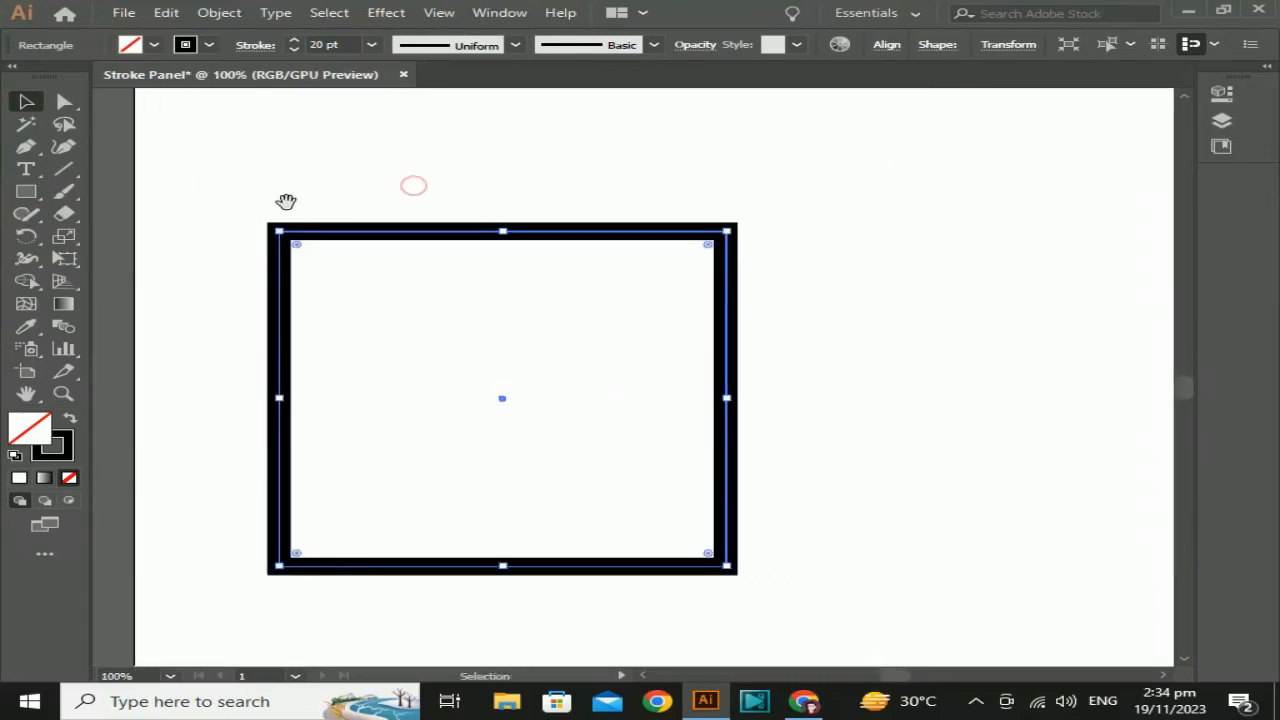
pyautogui.click(255, 44)
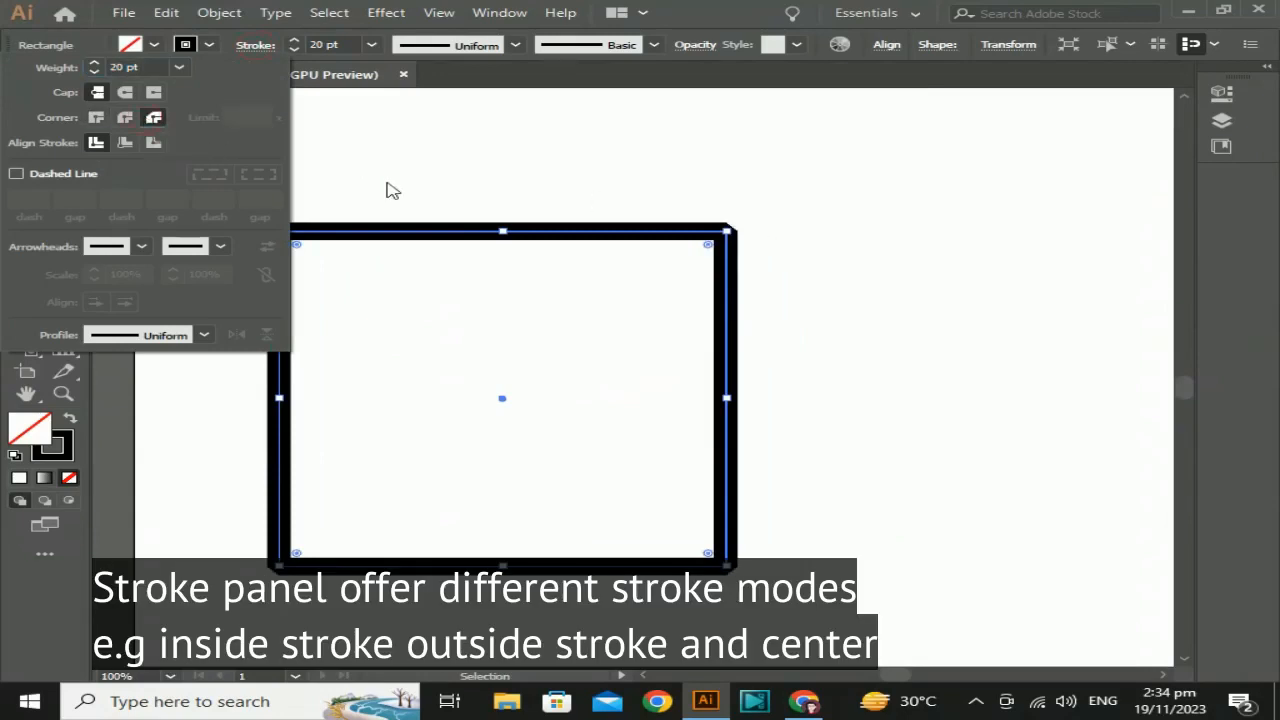
pyautogui.click(95, 117)
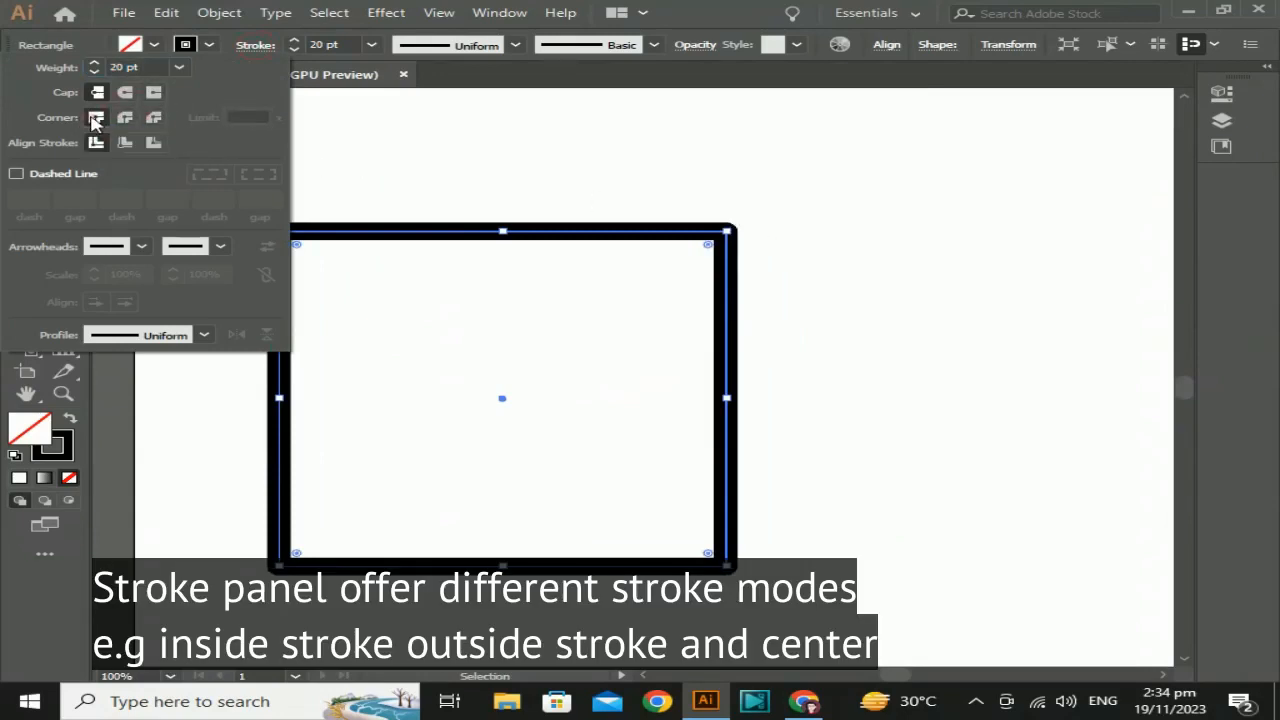
# Step: Align the rectangle's stroke to the outside, to the inside and back to the center
pyautogui.click(154, 144)
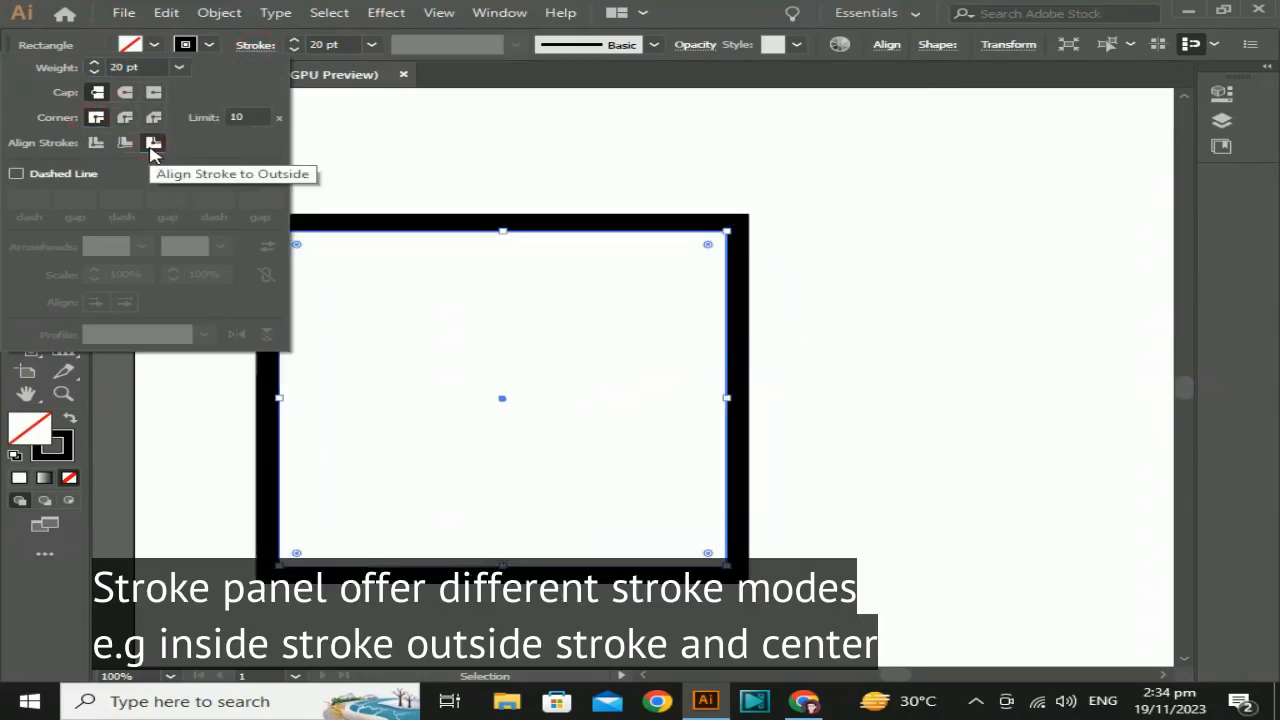
pyautogui.click(125, 143)
pyautogui.click(96, 142)
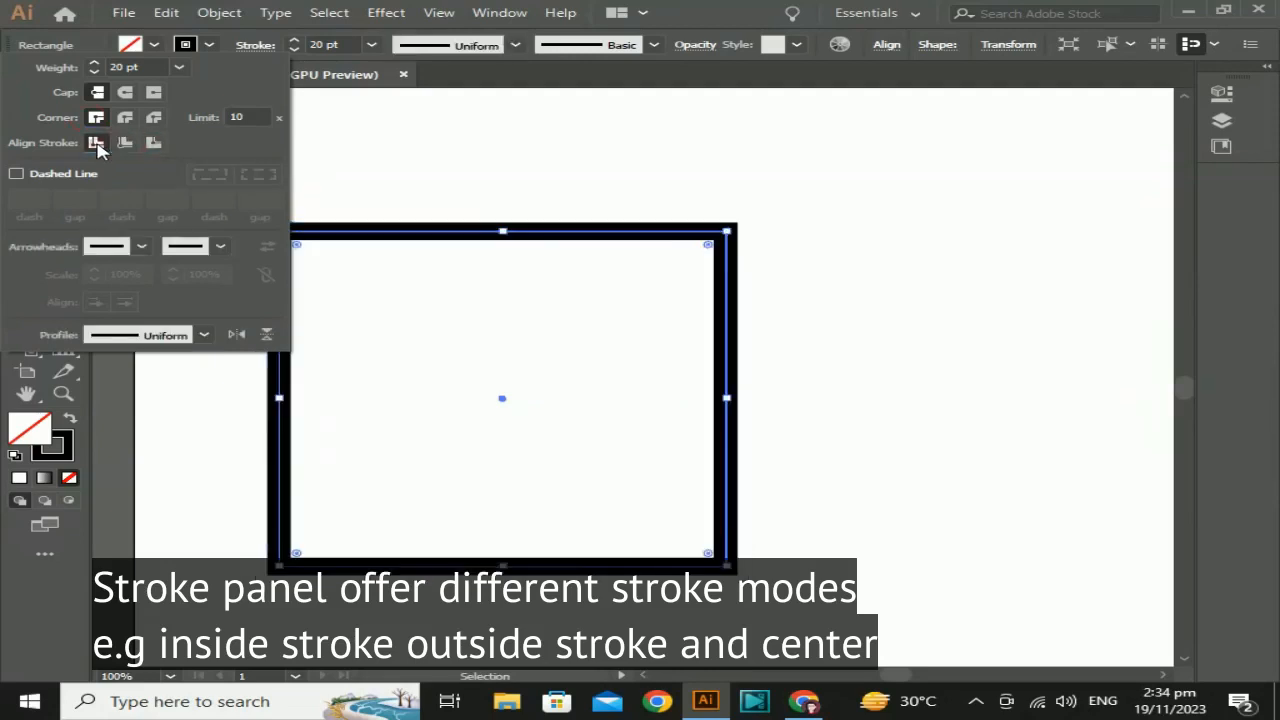
pyautogui.click(382, 146)
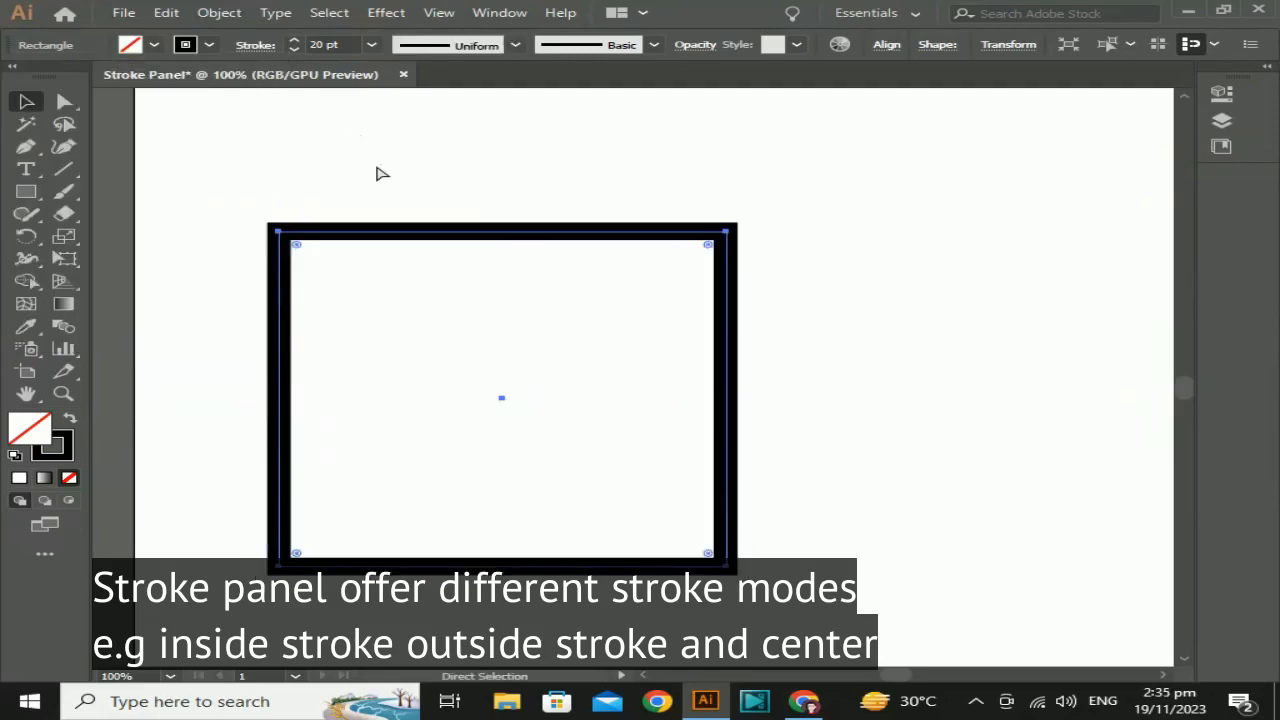
# Step: Draw an ellipse with a 20 pt stroke beside the rectangle in the artboard's lower-right area
pyautogui.hotkey('ctrl', '-')
pyautogui.hotkey('ctrl', '-')
pyautogui.moveTo(777, 291)
pyautogui.mouseDown()
pyautogui.moveTo(342, 335)
pyautogui.moveTo(406, 297)
pyautogui.mouseUp()
pyautogui.moveTo(30, 200); pyautogui.dragTo(115, 236)
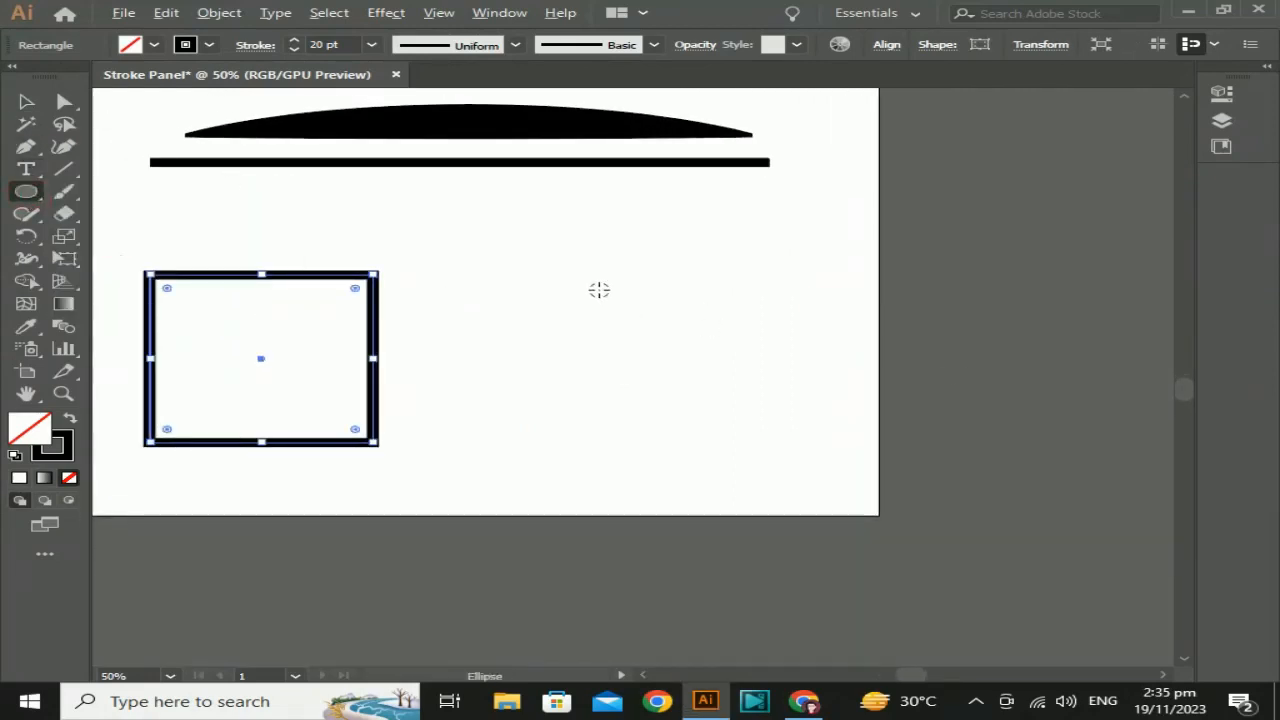
pyautogui.moveTo(585, 283)
pyautogui.mouseDown()
pyautogui.moveTo(634, 349)
pyautogui.moveTo(692, 363)
pyautogui.moveTo(643, 403)
pyautogui.moveTo(660, 429)
pyautogui.mouseUp()
pyautogui.click(26, 102)
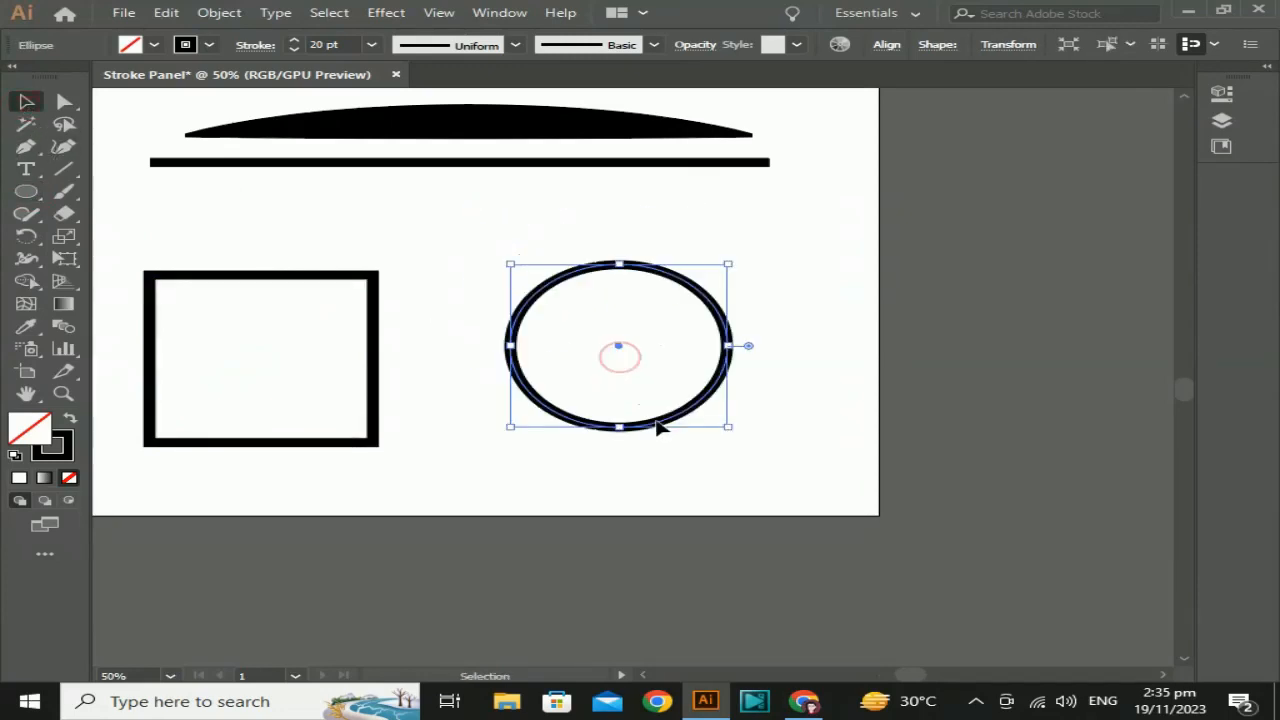
# Step: Widen the ellipse's stroke at its lowest point to about 260 pt with the Width tool
pyautogui.click(27, 262)
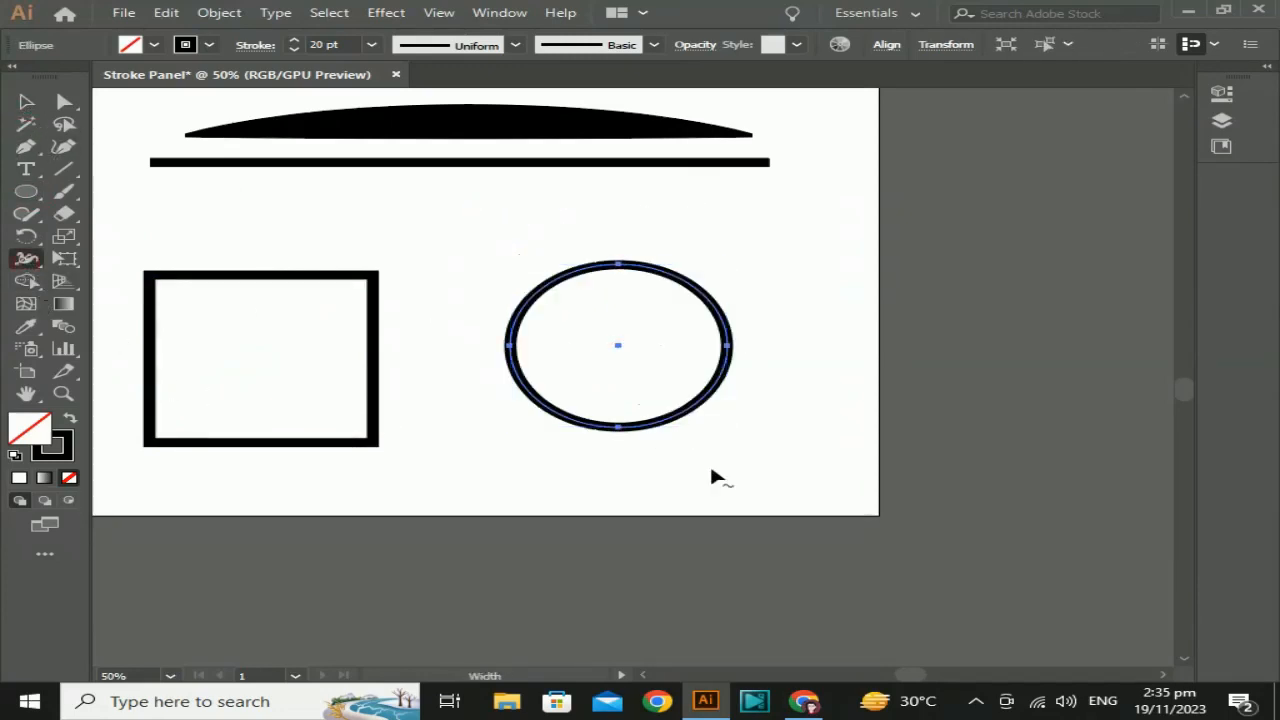
pyautogui.moveTo(620, 430); pyautogui.dragTo(638, 374)
pyautogui.click(27, 101)
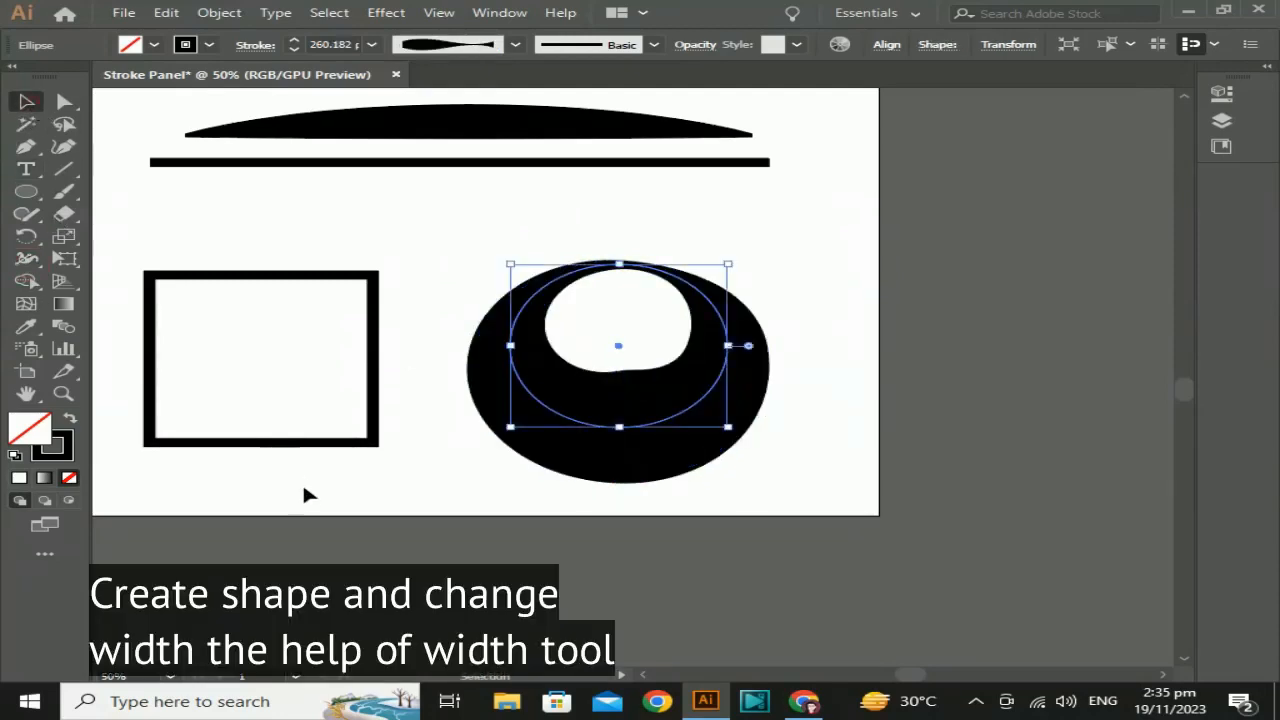
# Step: Move all the stroke examples off the artboard to the empty canvas beside its right edge
pyautogui.click(309, 494)
pyautogui.hotkey('ctrl', '-')
pyautogui.hotkey('ctrl', '-')
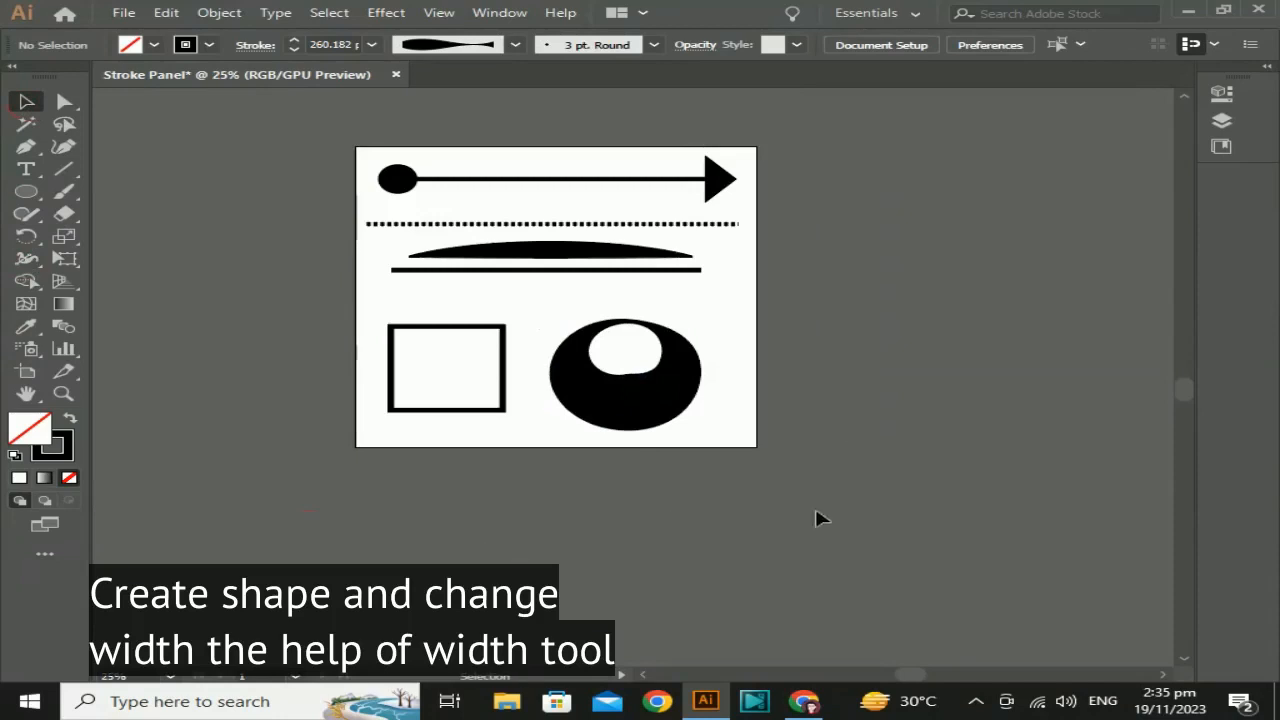
pyautogui.moveTo(849, 453); pyautogui.dragTo(818, 521)
pyautogui.hotkey('ctrl', 'a')
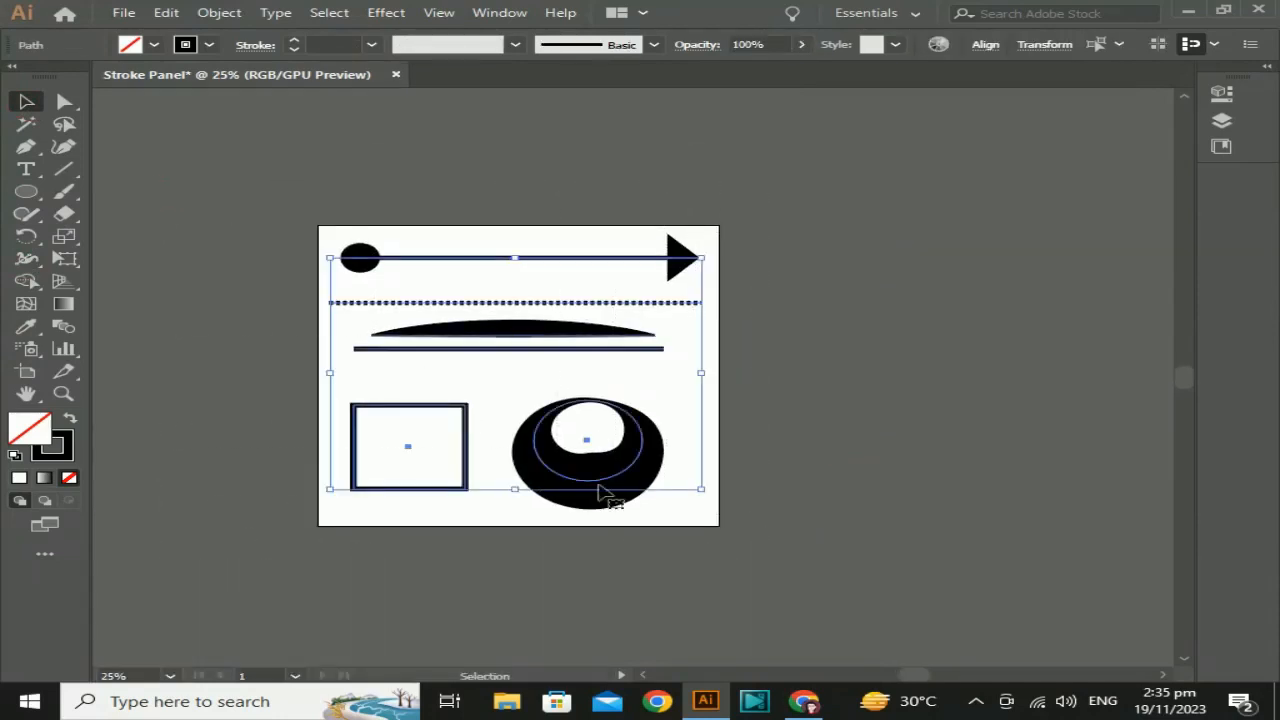
pyautogui.moveTo(600, 486); pyautogui.dragTo(1152, 380)
pyautogui.click(990, 518)
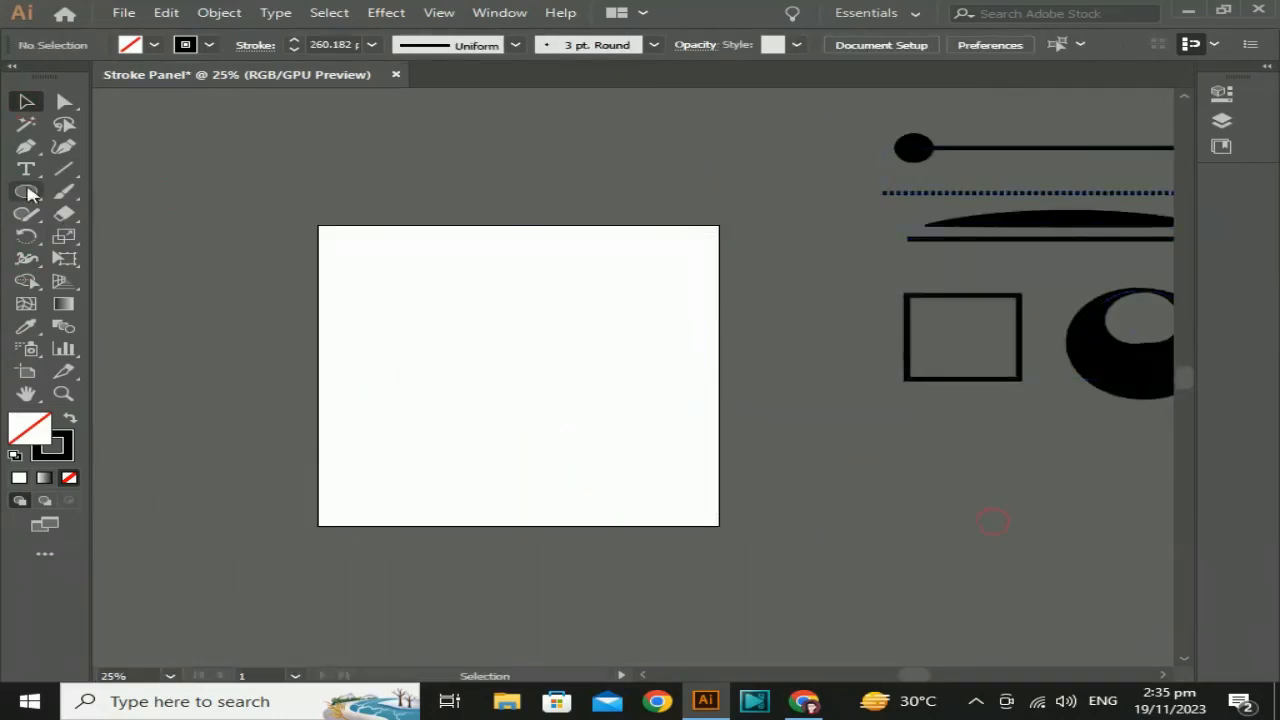
# Step: Draw a rectangle about half the artboard's width in the upper-left area of the empty artboard
pyautogui.moveTo(26, 191)
pyautogui.mouseDown()
pyautogui.moveTo(130, 207)
pyautogui.moveTo(130, 193)
pyautogui.mouseUp()
pyautogui.moveTo(357, 277)
pyautogui.mouseDown()
pyautogui.moveTo(546, 418)
pyautogui.moveTo(612, 443)
pyautogui.mouseUp()
pyautogui.click(25, 103)
pyautogui.hotkey('ctrl', 'z')
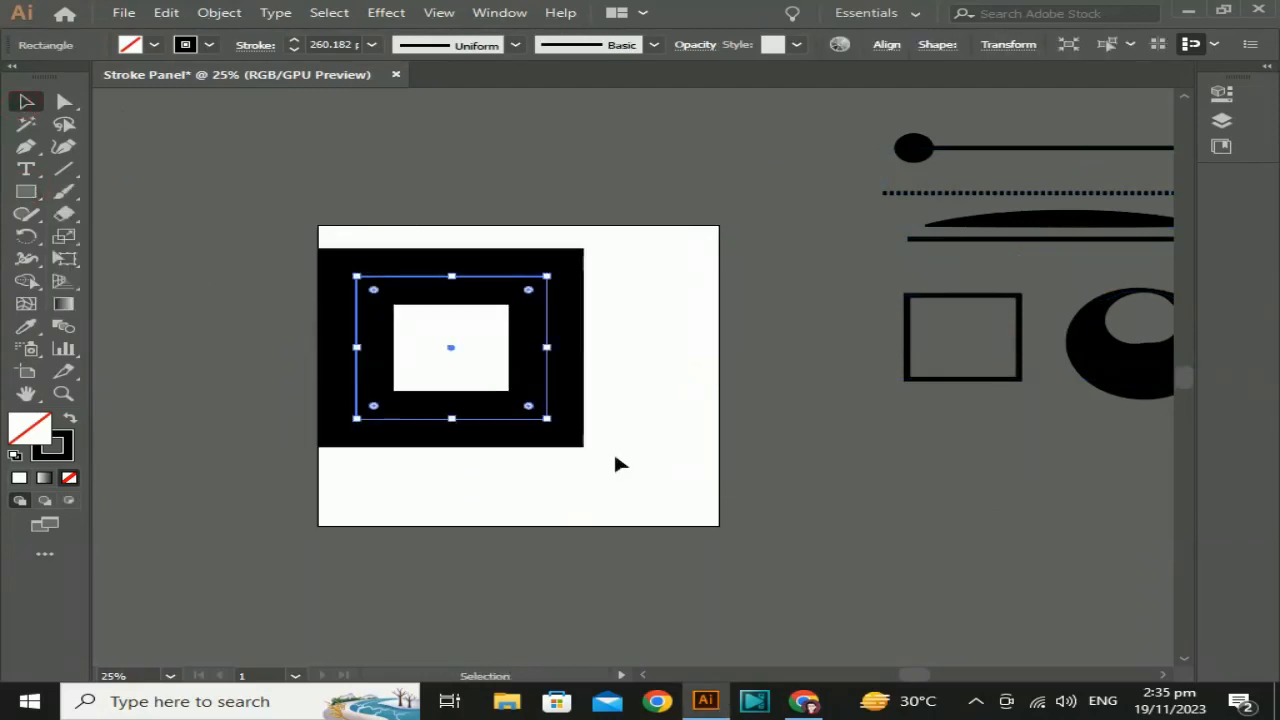
pyautogui.moveTo(643, 503); pyautogui.dragTo(643, 500)
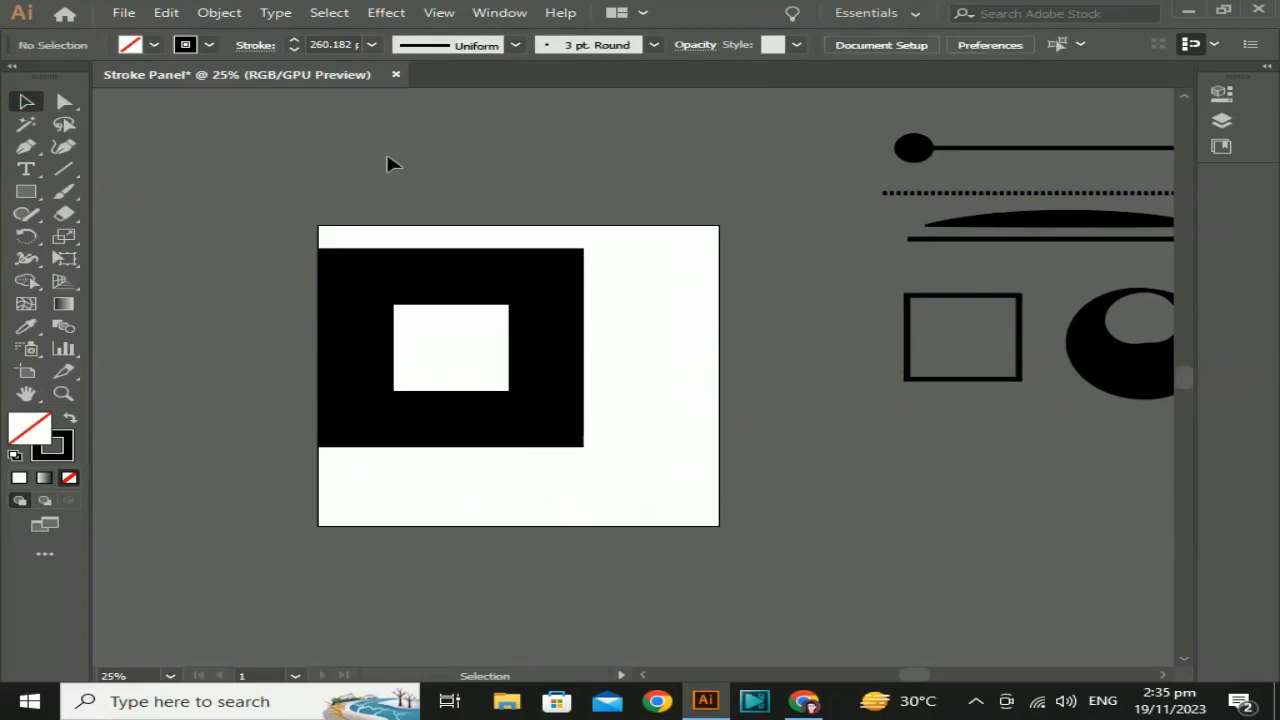
# Step: Set the new rectangle's stroke weight to 8 pt and move the rectangle to about the artboard's center
pyautogui.click(414, 266)
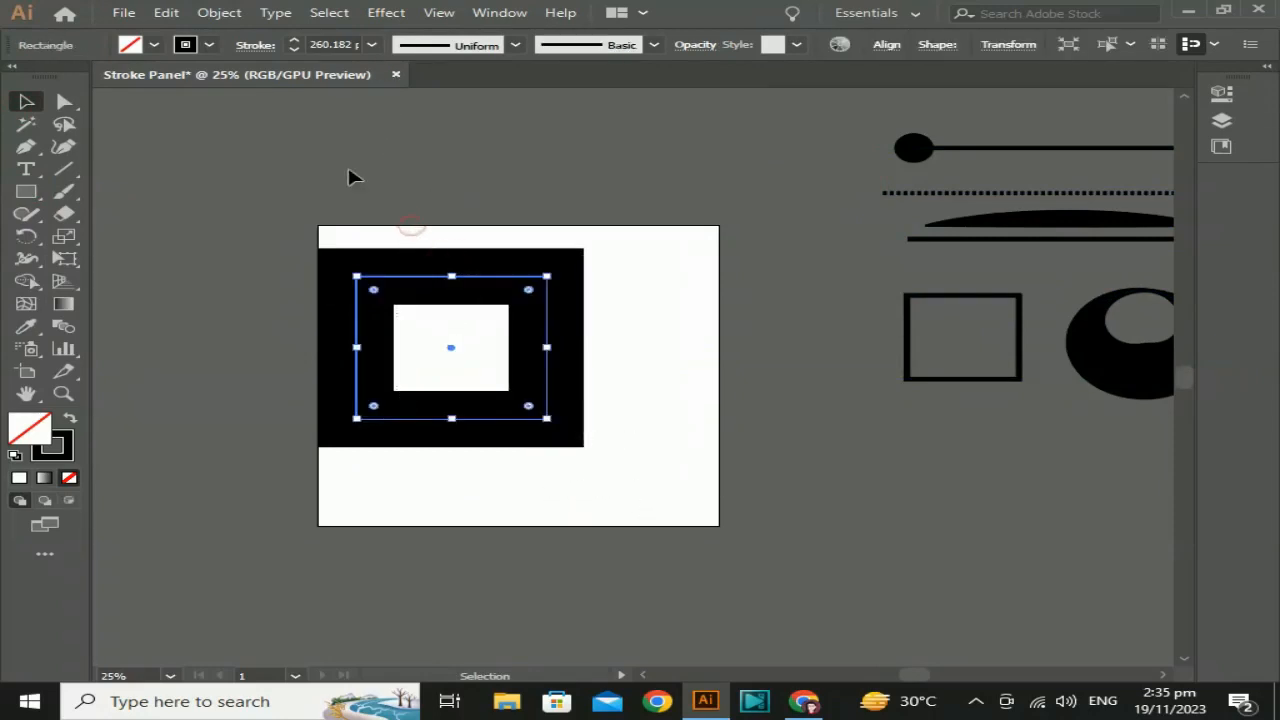
pyautogui.click(374, 46)
pyautogui.click(400, 167)
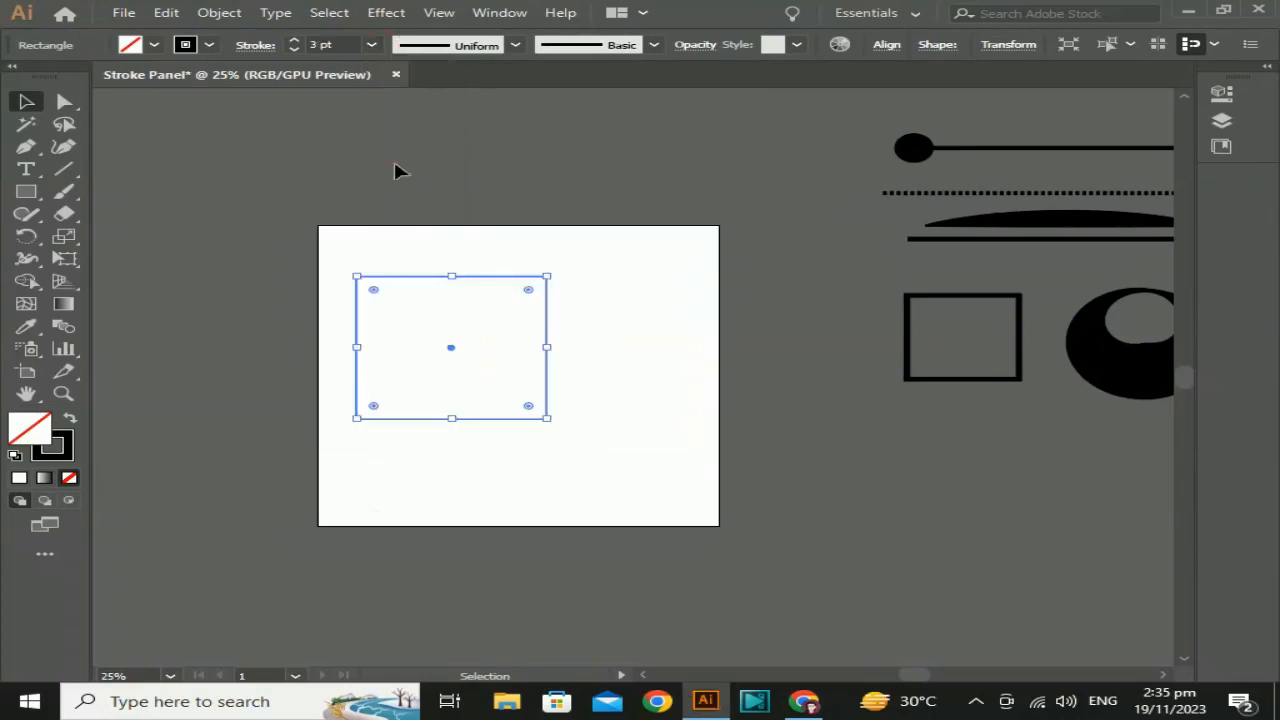
pyautogui.click(371, 45)
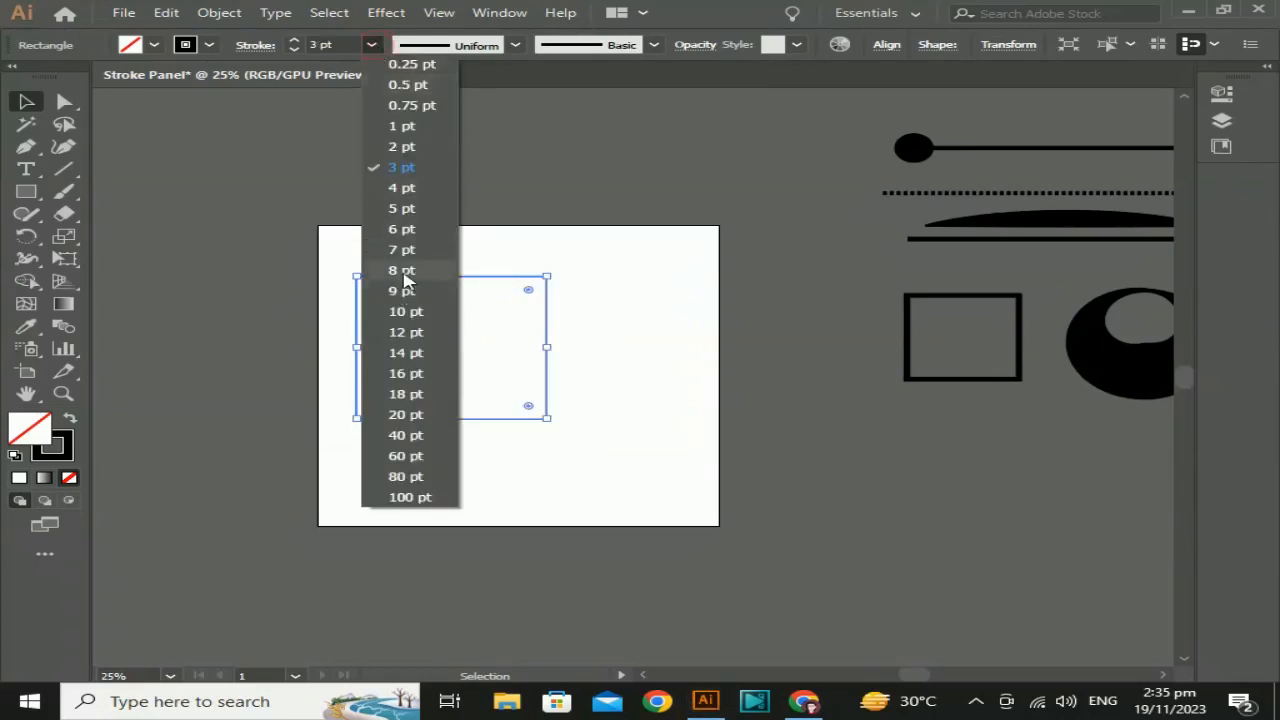
pyautogui.click(402, 266)
pyautogui.moveTo(451, 350); pyautogui.dragTo(533, 376)
pyautogui.click(645, 480)
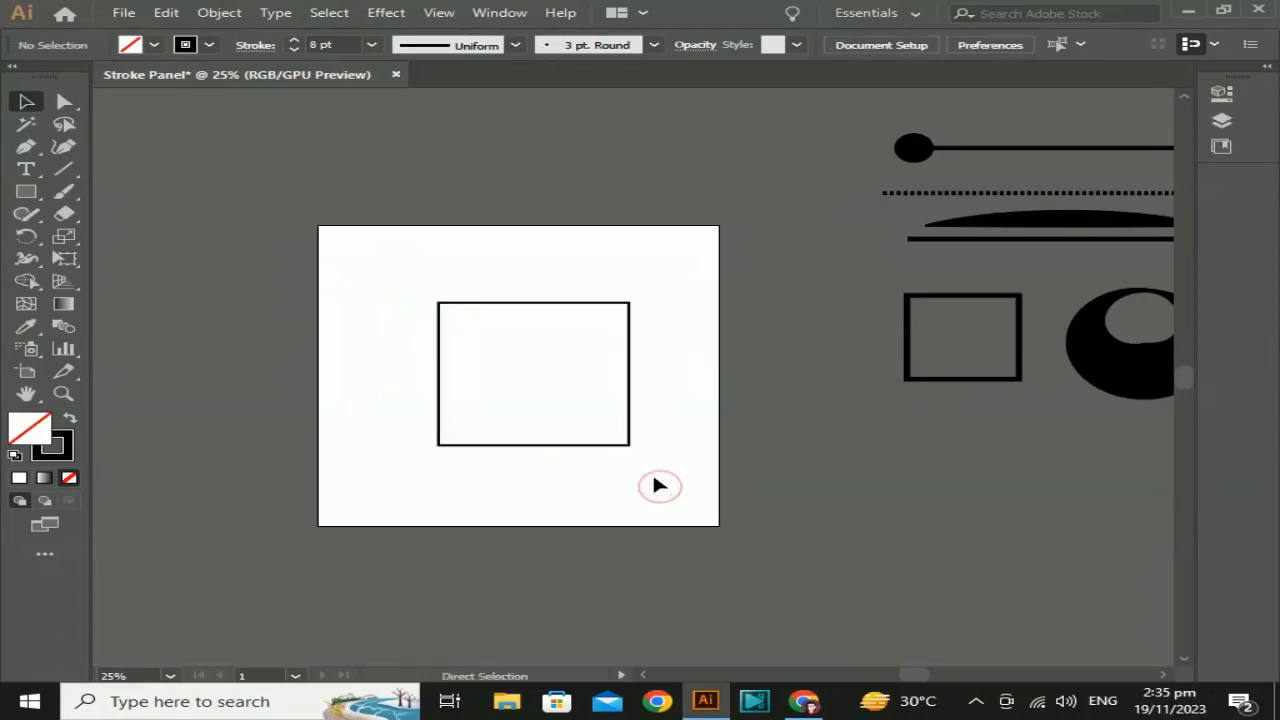
# Step: Scale the rectangle down about its center to a tiny size and examine its stroke thickness up close
pyautogui.hotkey('ctrl', '=')
pyautogui.hotkey('ctrl', '=')
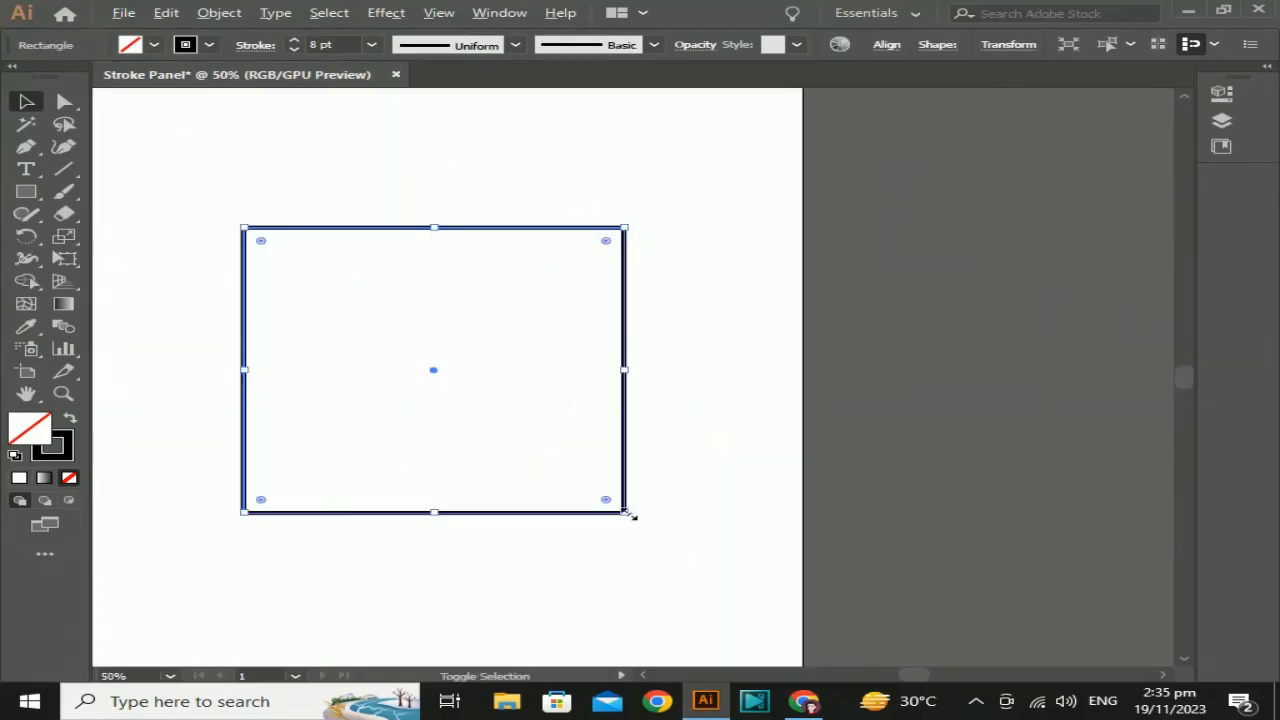
pyautogui.moveTo(630, 514); pyautogui.dragTo(488, 378)
pyautogui.click(542, 462)
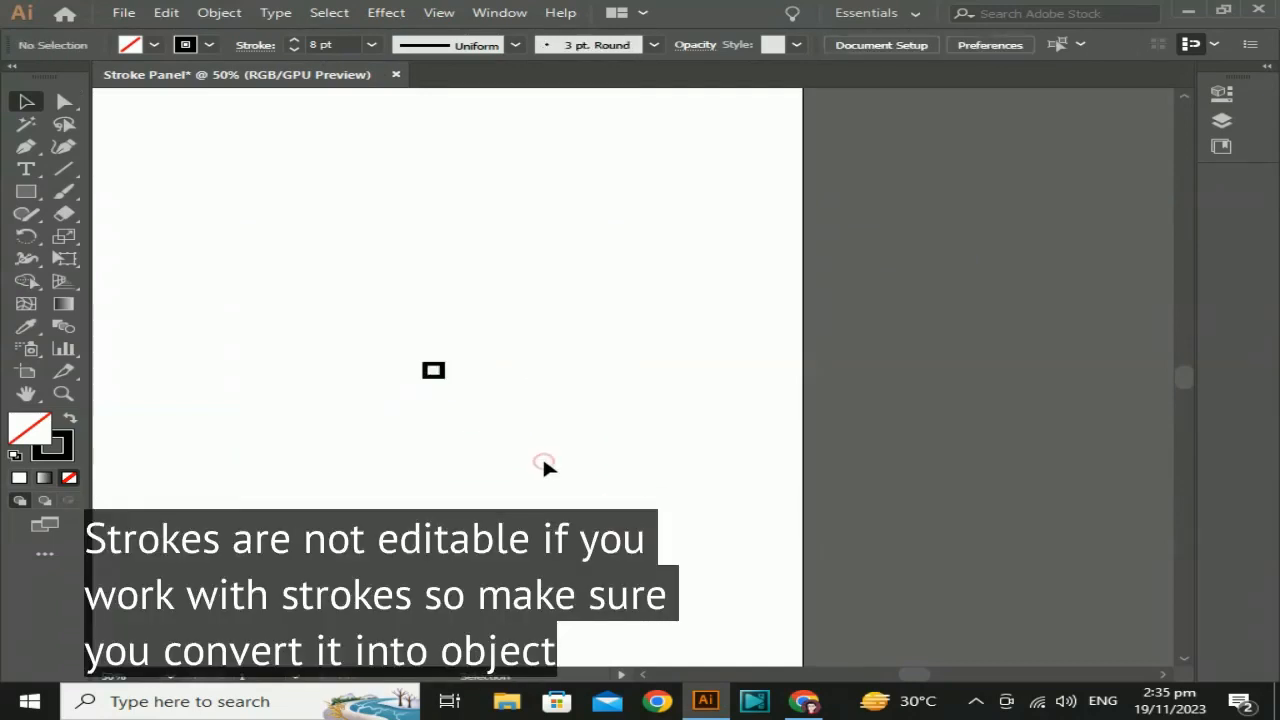
pyautogui.hotkey('ctrl', '+')
pyautogui.hotkey('ctrl', '+')
pyautogui.hotkey('ctrl', '+')
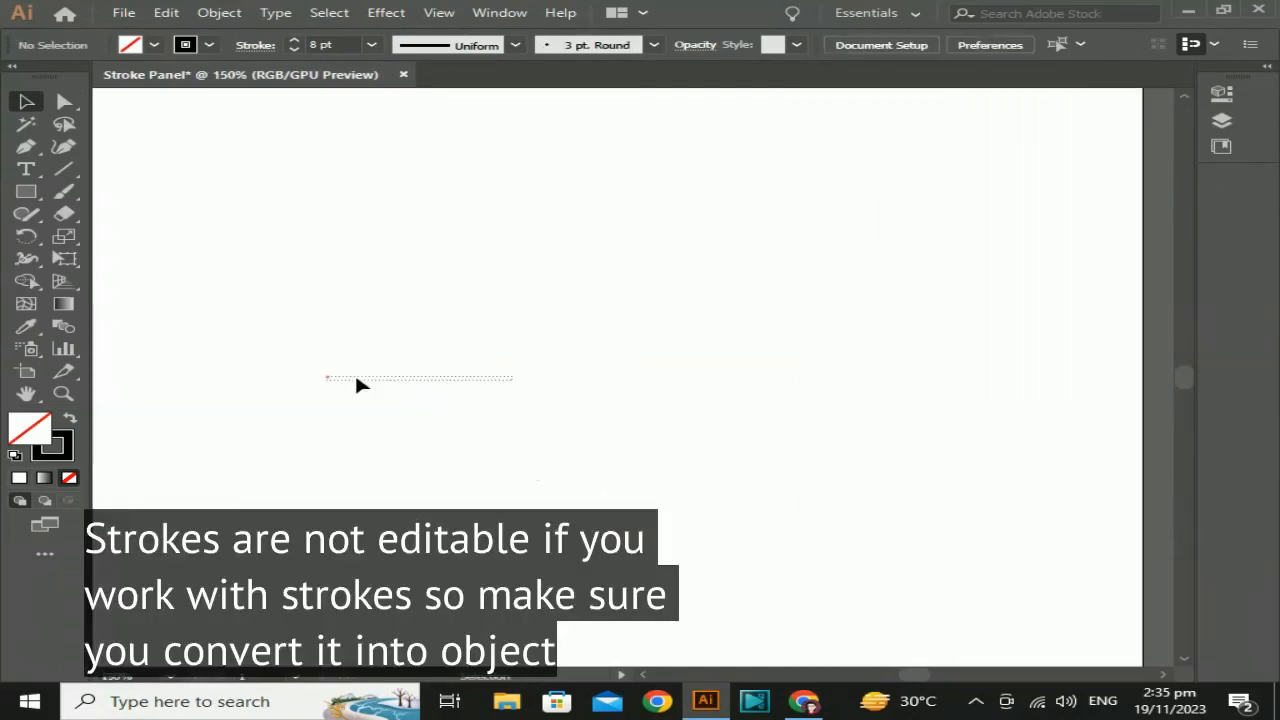
pyautogui.moveTo(466, 448); pyautogui.dragTo(958, 540)
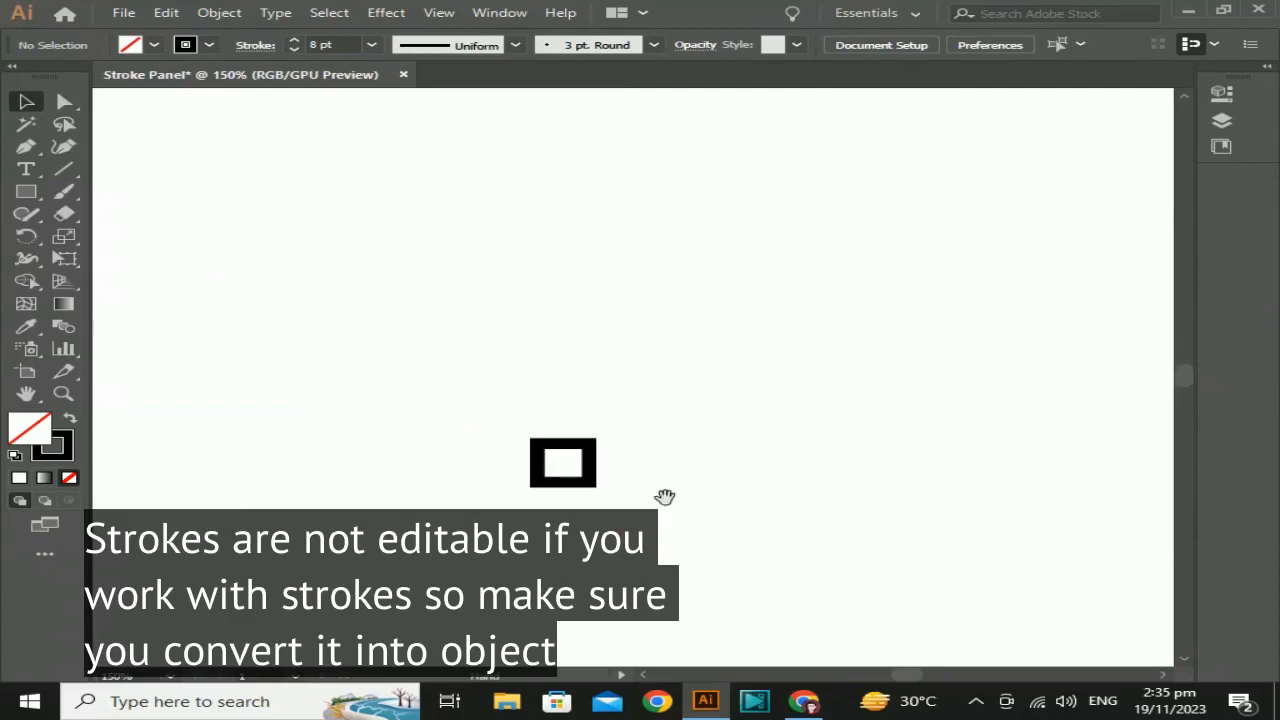
pyautogui.click(572, 482)
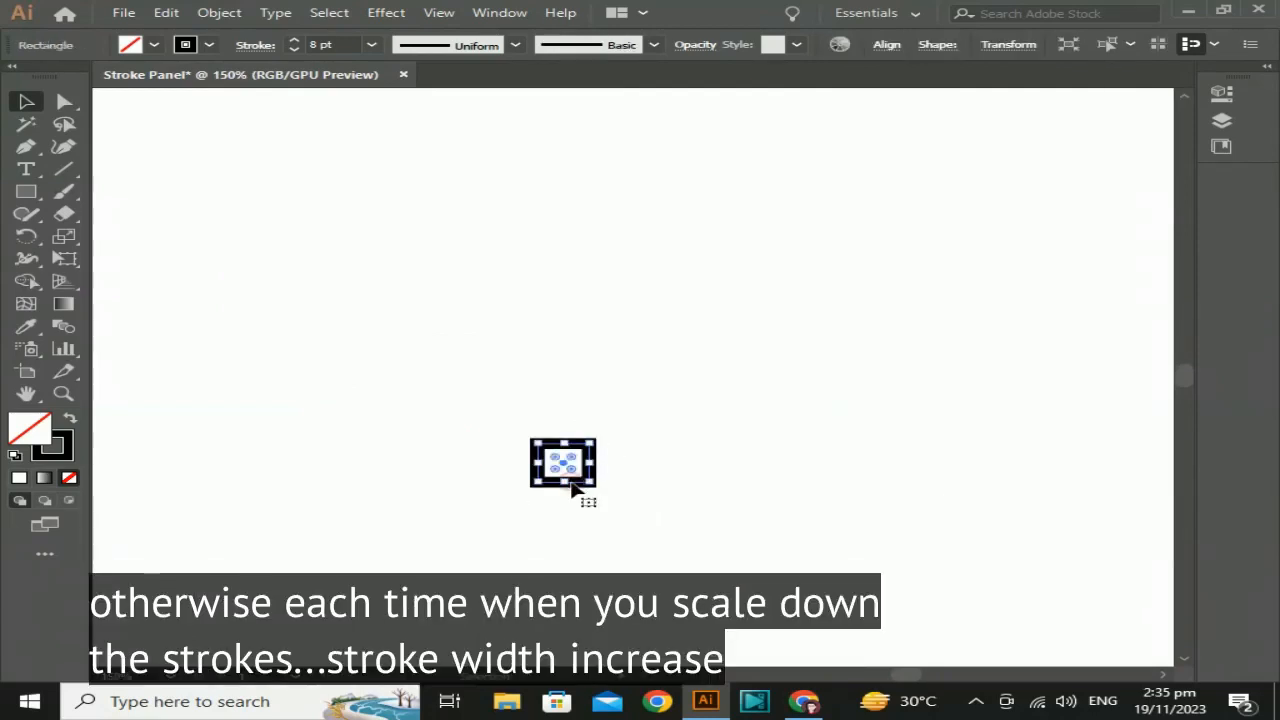
# Step: Produce a larger rectangle with the 8 pt stroke in the artboard's upper-left area and remove the tiny one
pyautogui.hotkey('ctrl', '-')
pyautogui.hotkey('ctrl', '-')
pyautogui.hotkey('ctrl', '-')
pyautogui.hotkey('ctrl', '-')
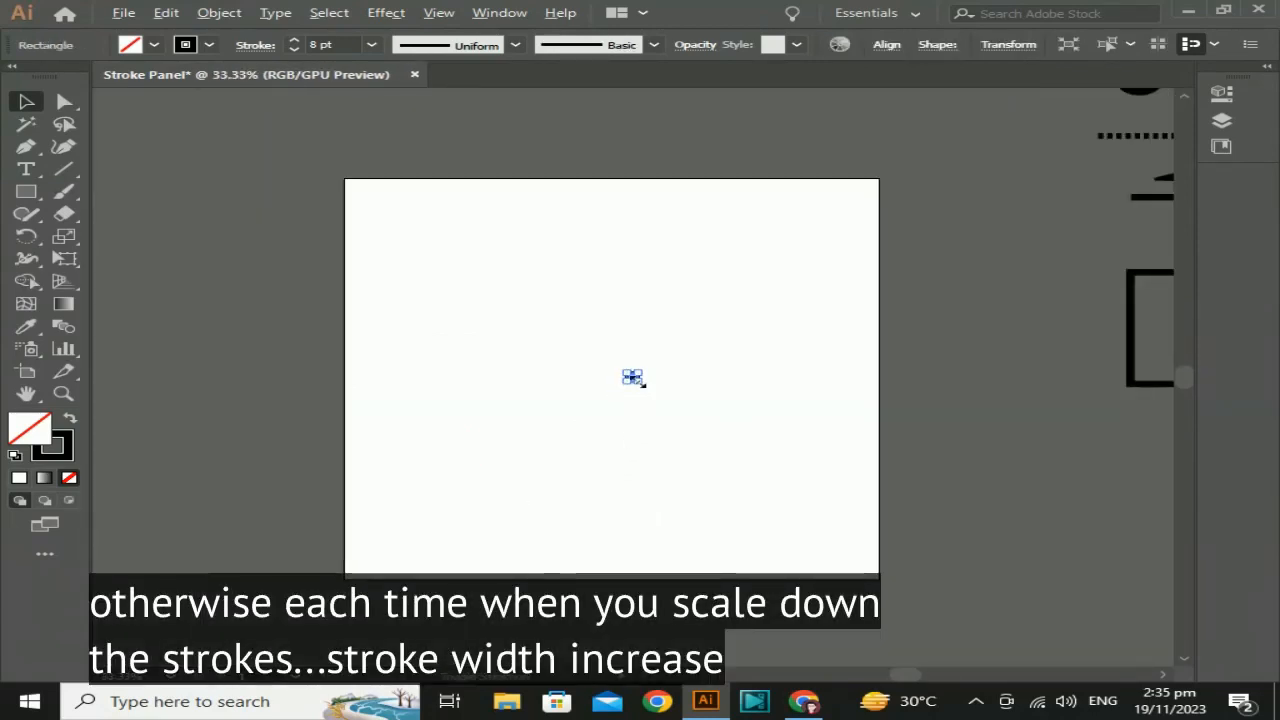
pyautogui.moveTo(642, 383); pyautogui.dragTo(737, 505)
pyautogui.click(737, 500)
pyautogui.moveTo(535, 410); pyautogui.dragTo(524, 362)
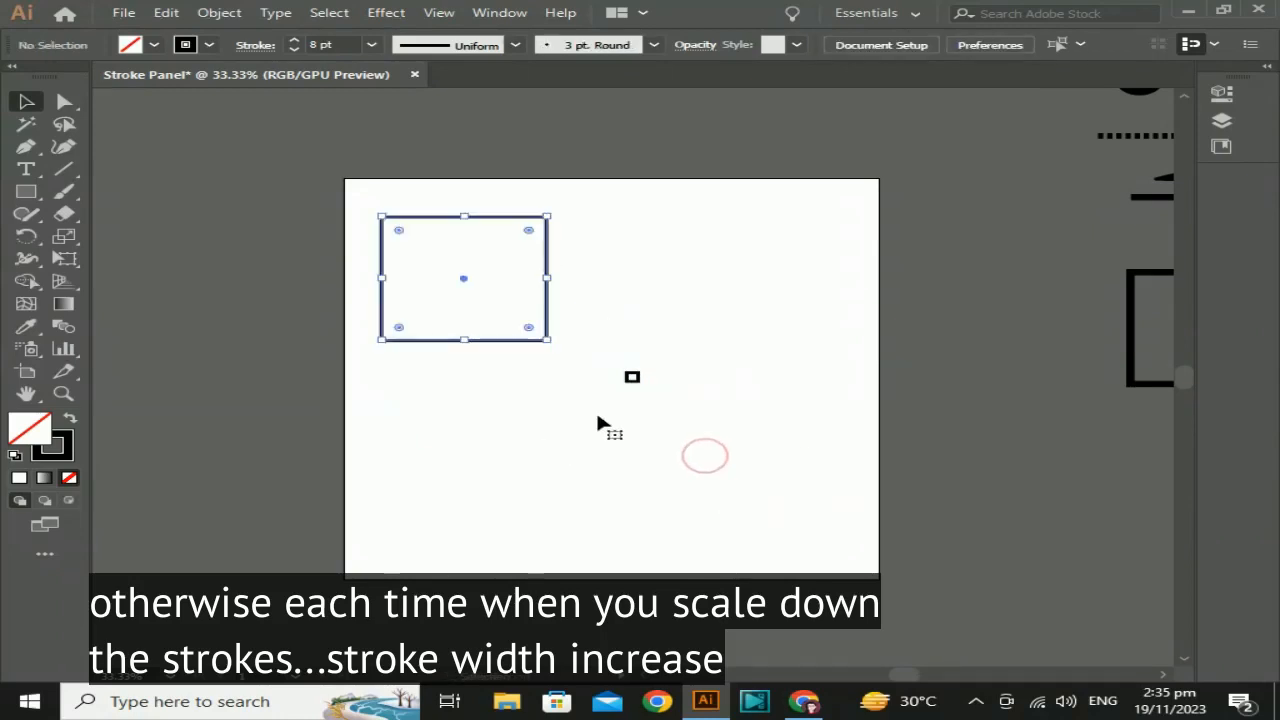
pyautogui.click(616, 441)
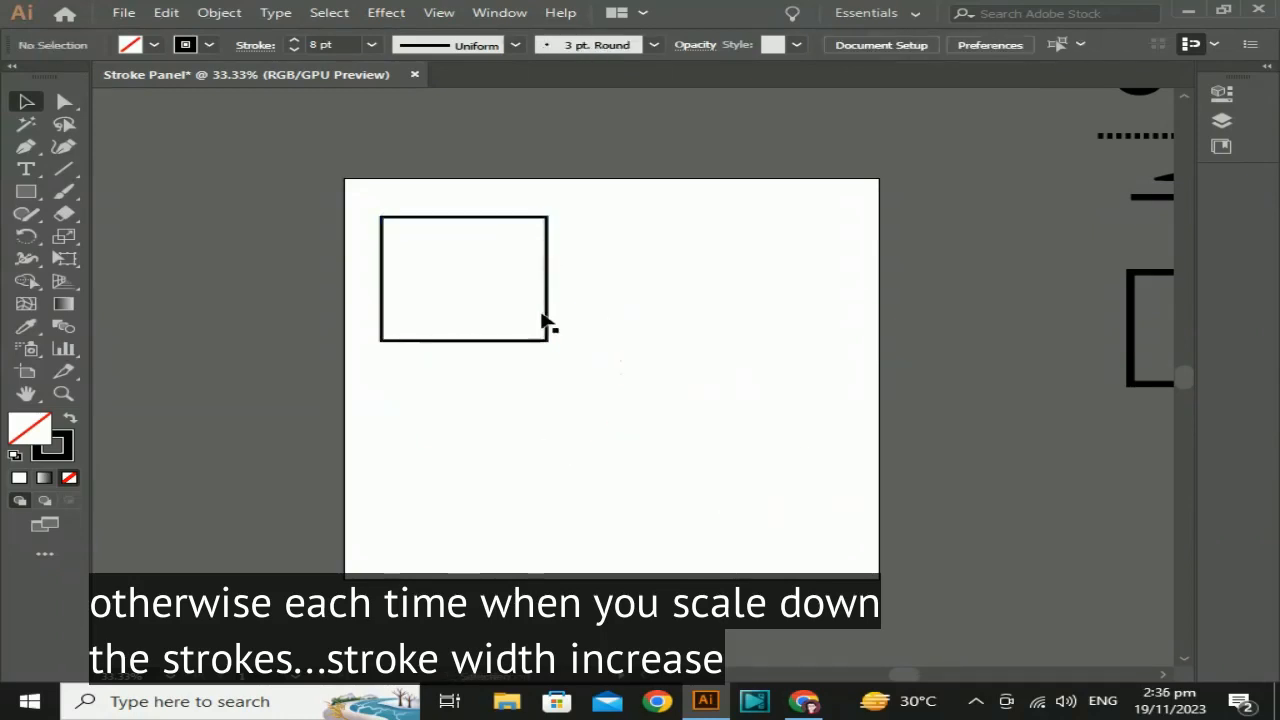
# Step: Try scaling the rectangle down slightly from its lower-right corner, and undo the resize
pyautogui.moveTo(570, 307); pyautogui.dragTo(499, 304)
pyautogui.click(522, 386)
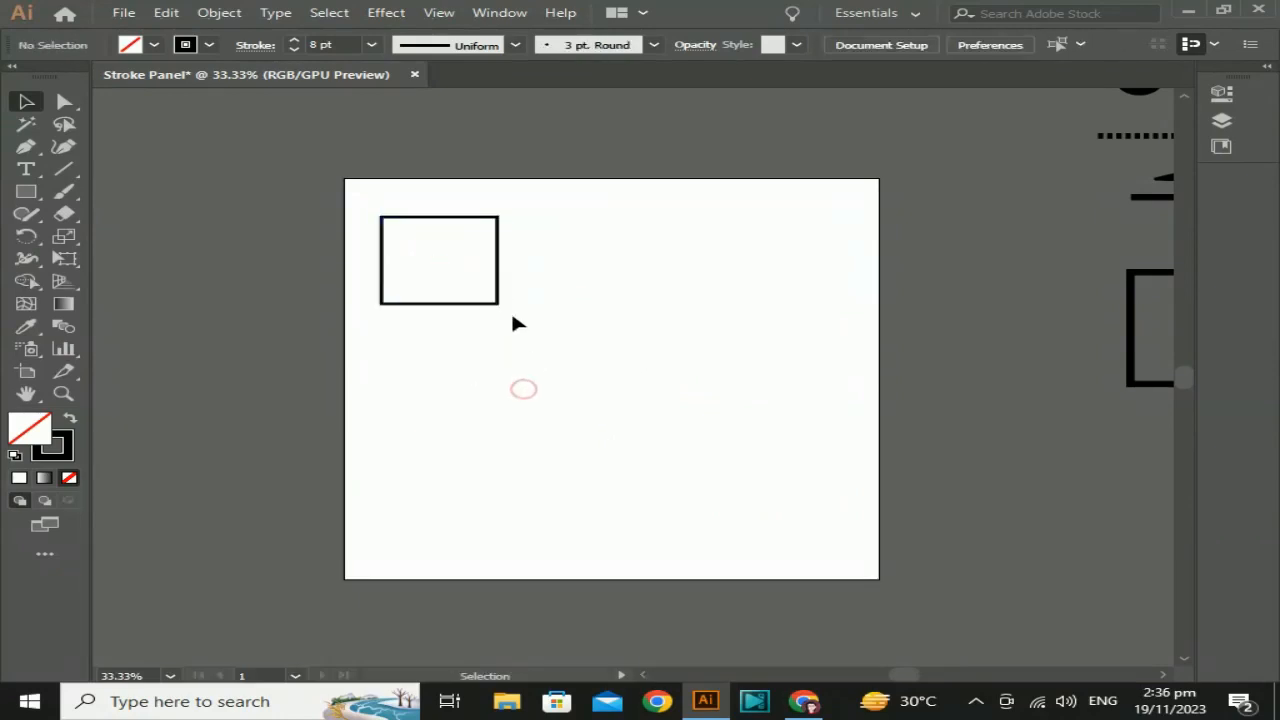
pyautogui.hotkey('ctrl', 'z')
pyautogui.hotkey('ctrl', 'z')
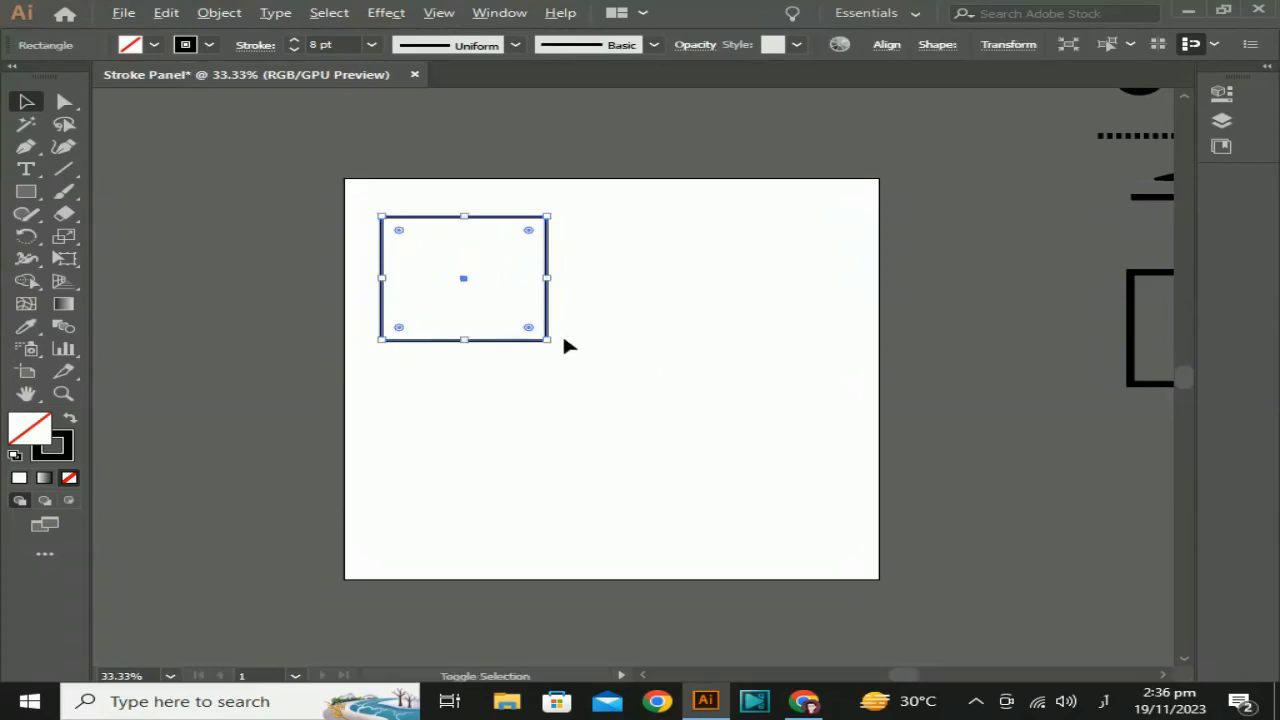
# Step: Scale the upper-left rectangle down about its center to a tiny size and deselect it
pyautogui.click(544, 340)
pyautogui.click(546, 341)
pyautogui.click(548, 342)
pyautogui.moveTo(553, 218); pyautogui.dragTo(448, 378)
pyautogui.moveTo(548, 343); pyautogui.dragTo(474, 287)
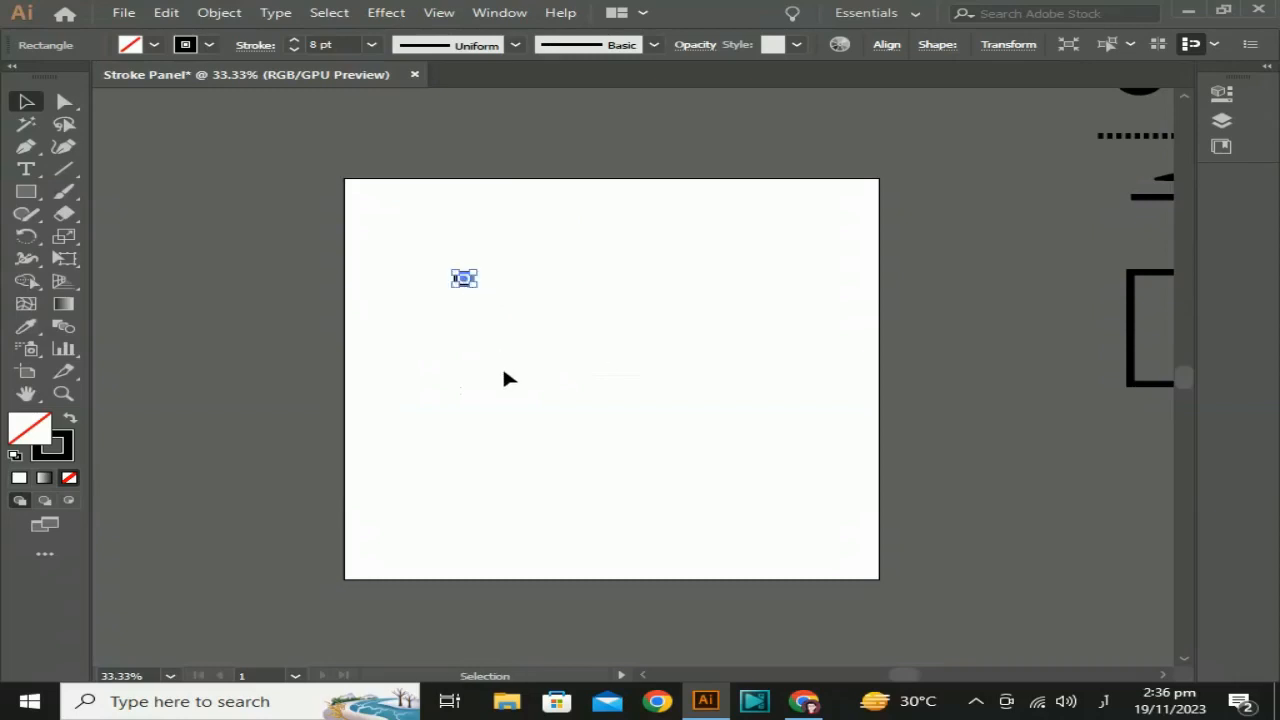
pyautogui.click(503, 370)
# Step: Draw a second, large rectangle with the 8 pt stroke and place it in the artboard's lower middle area
pyautogui.moveTo(617, 288); pyautogui.dragTo(607, 316)
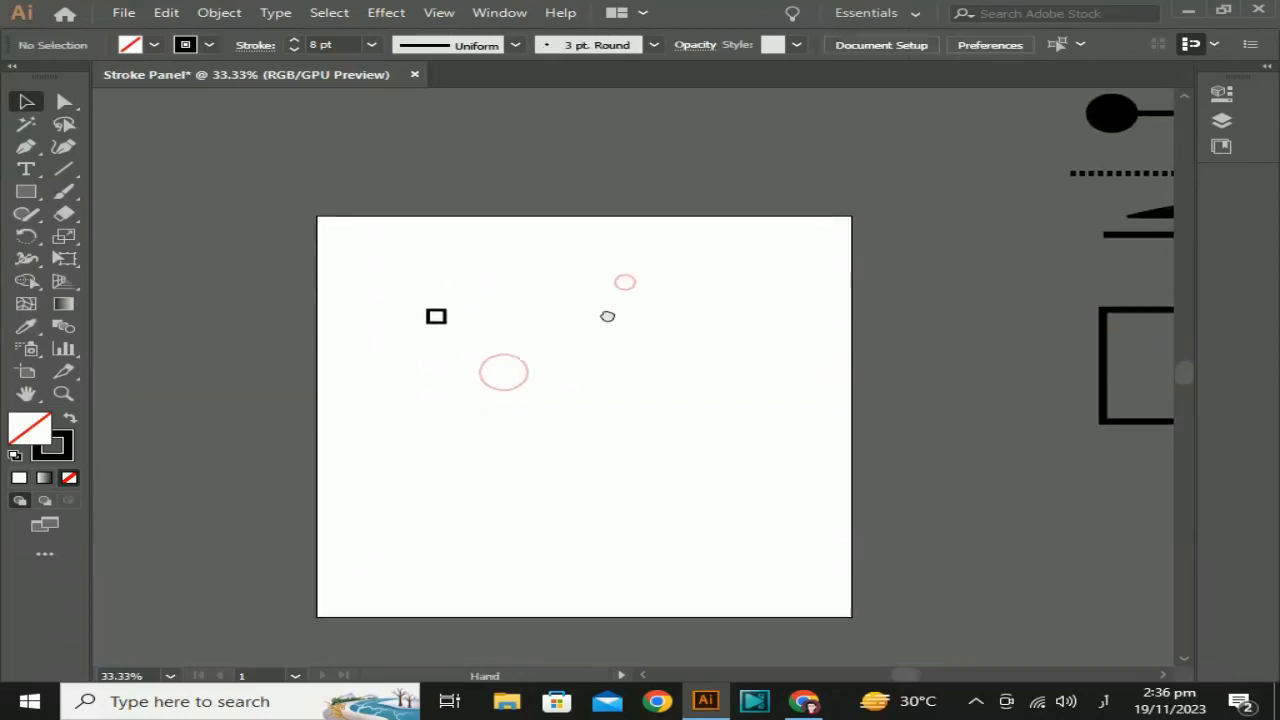
pyautogui.click(27, 191)
pyautogui.moveTo(414, 412); pyautogui.dragTo(510, 482)
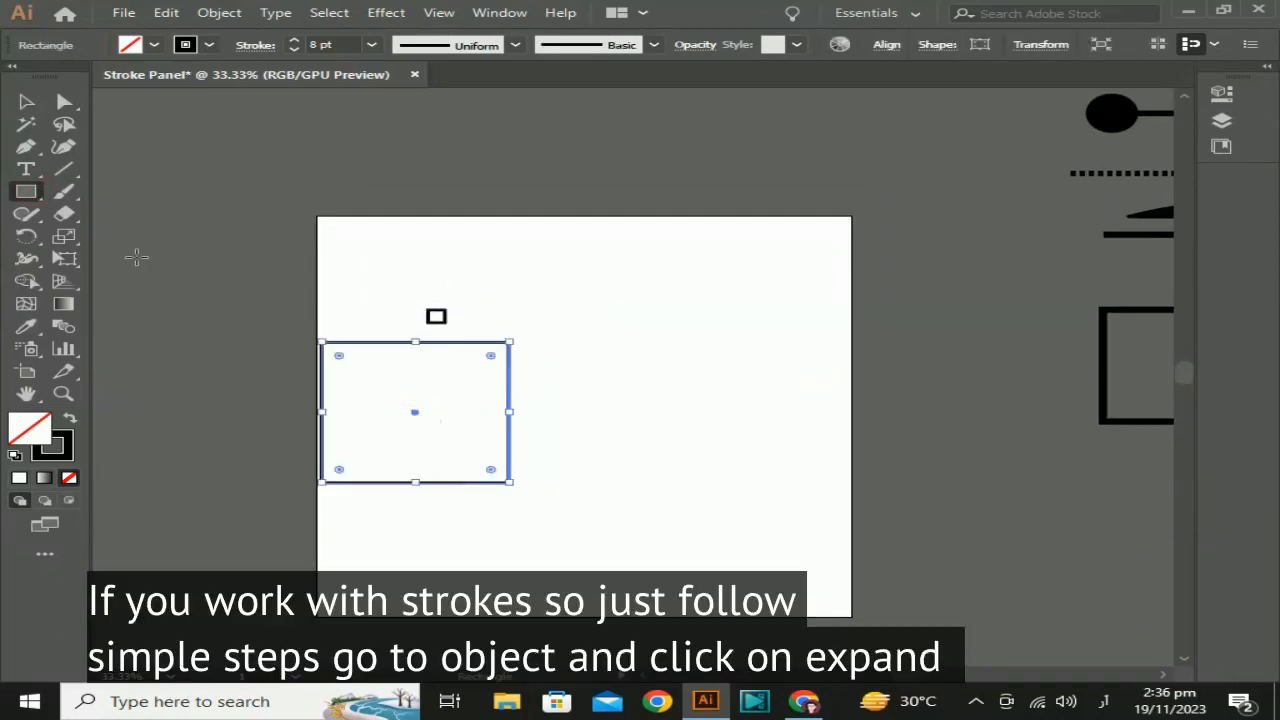
pyautogui.click(26, 101)
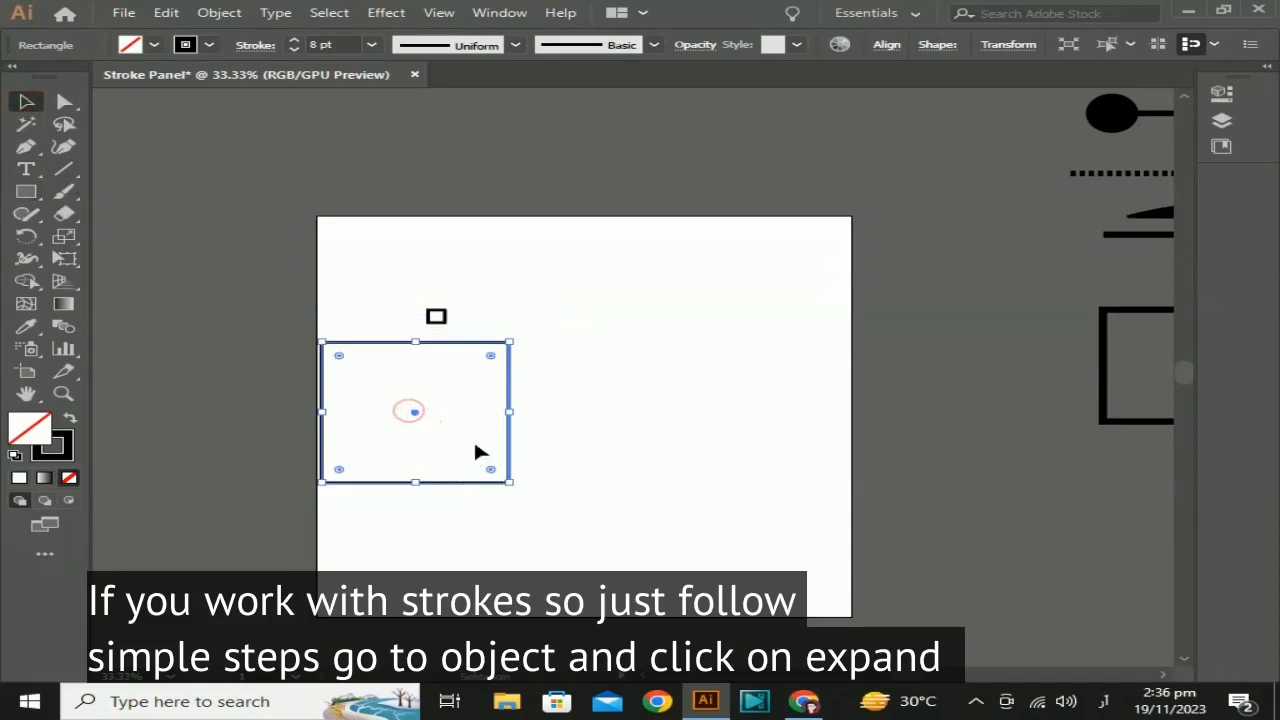
pyautogui.moveTo(414, 412); pyautogui.dragTo(585, 467)
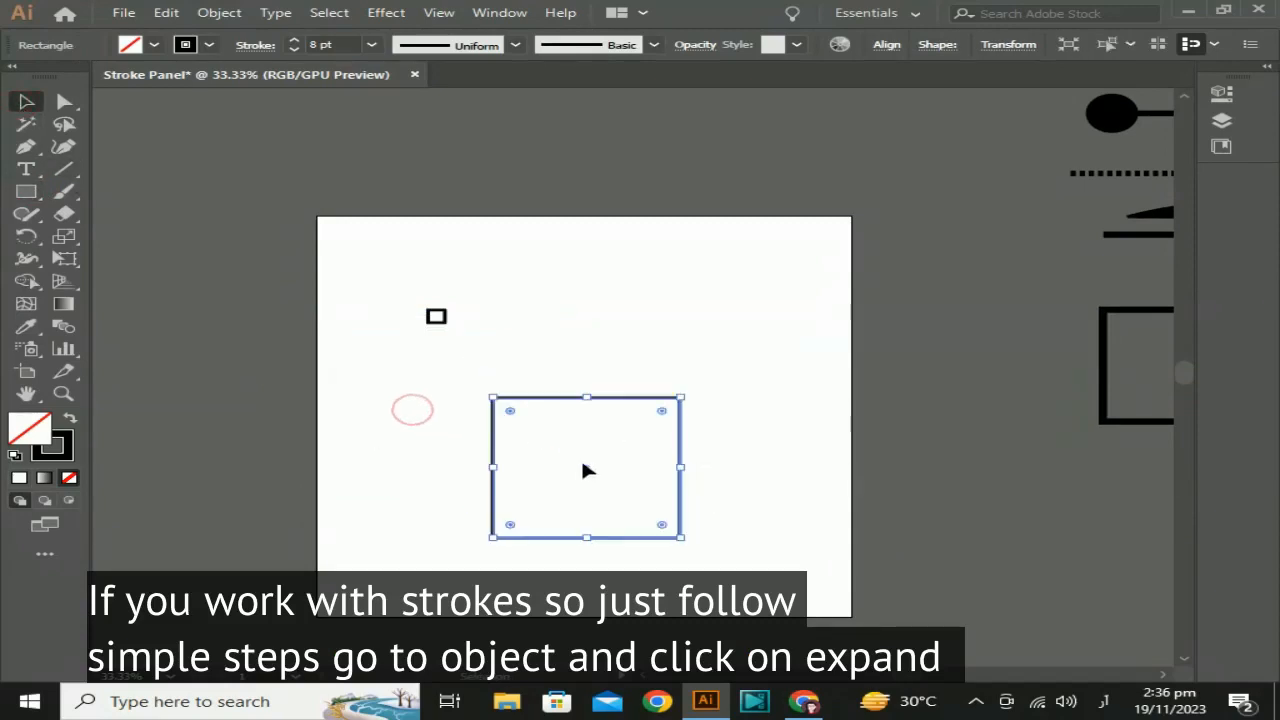
# Step: Convert the large rectangle's stroke into a filled object with the Expand command
pyautogui.click(219, 13)
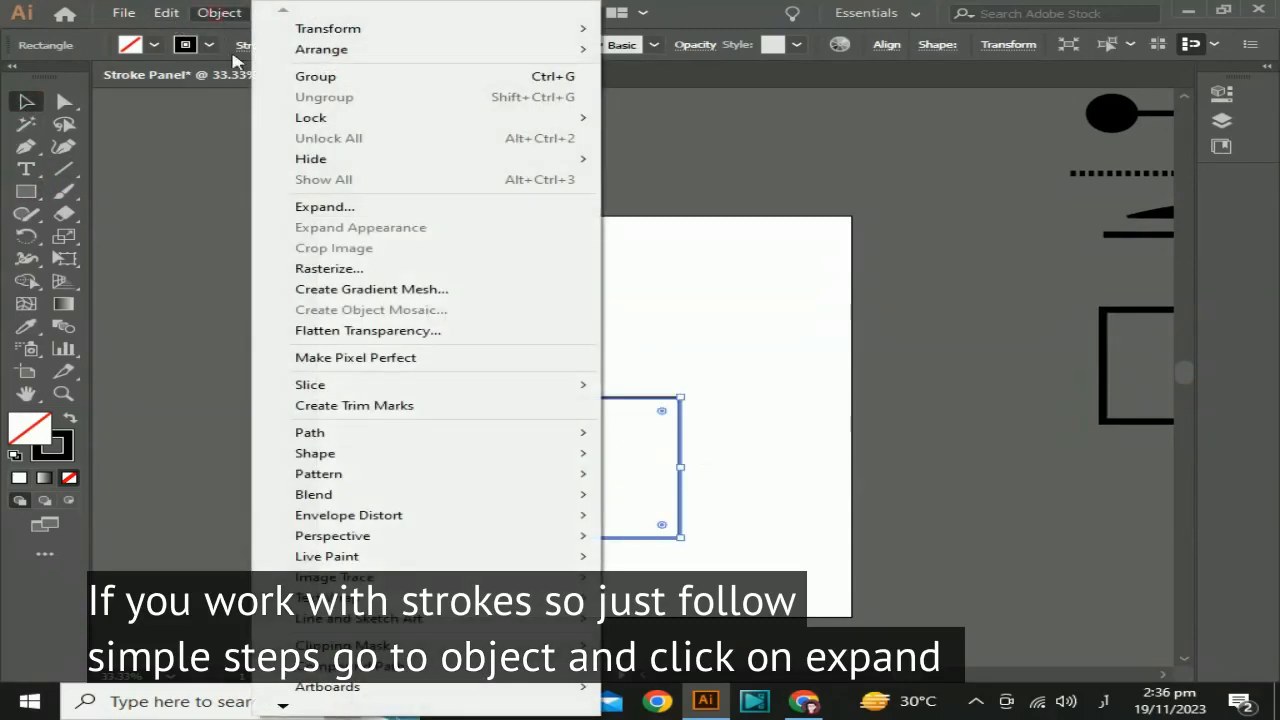
pyautogui.click(322, 208)
pyautogui.click(709, 522)
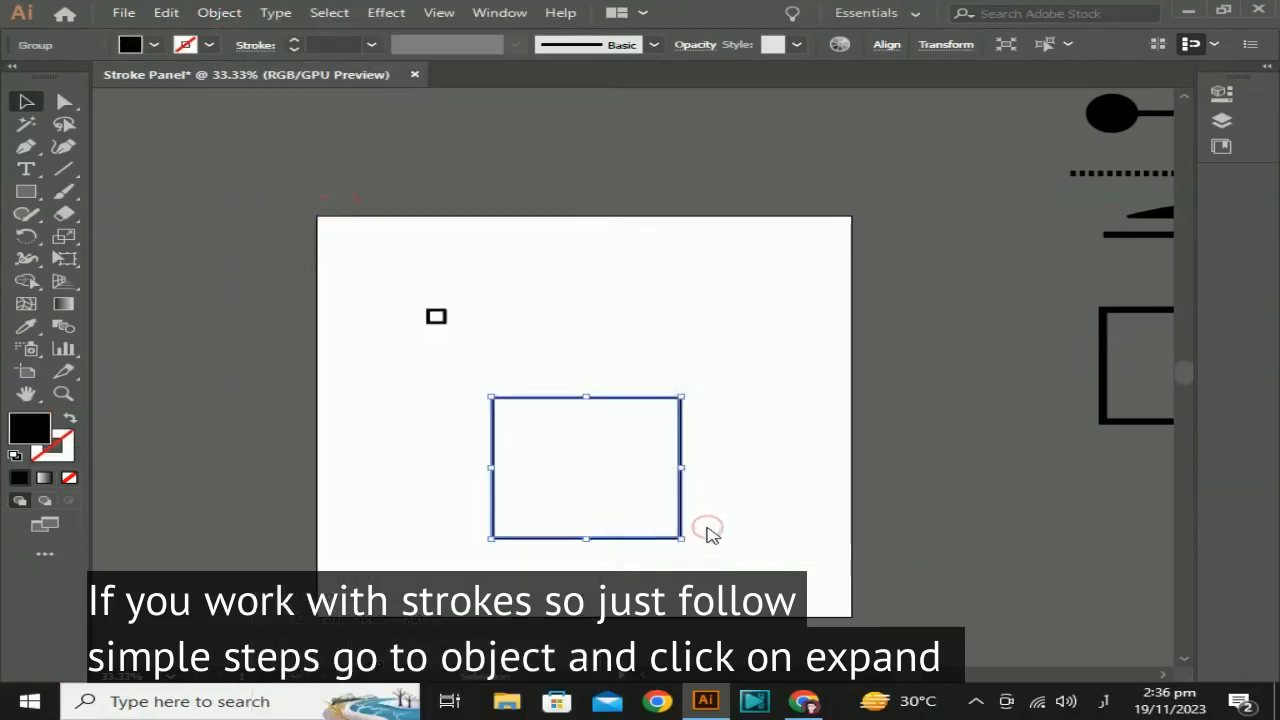
pyautogui.click(707, 533)
# Step: Scale the expanded rectangle down to a tiny size and place it beside the tiny stroked rectangle
pyautogui.moveTo(649, 474); pyautogui.dragTo(651, 476)
pyautogui.moveTo(680, 398); pyautogui.dragTo(610, 493)
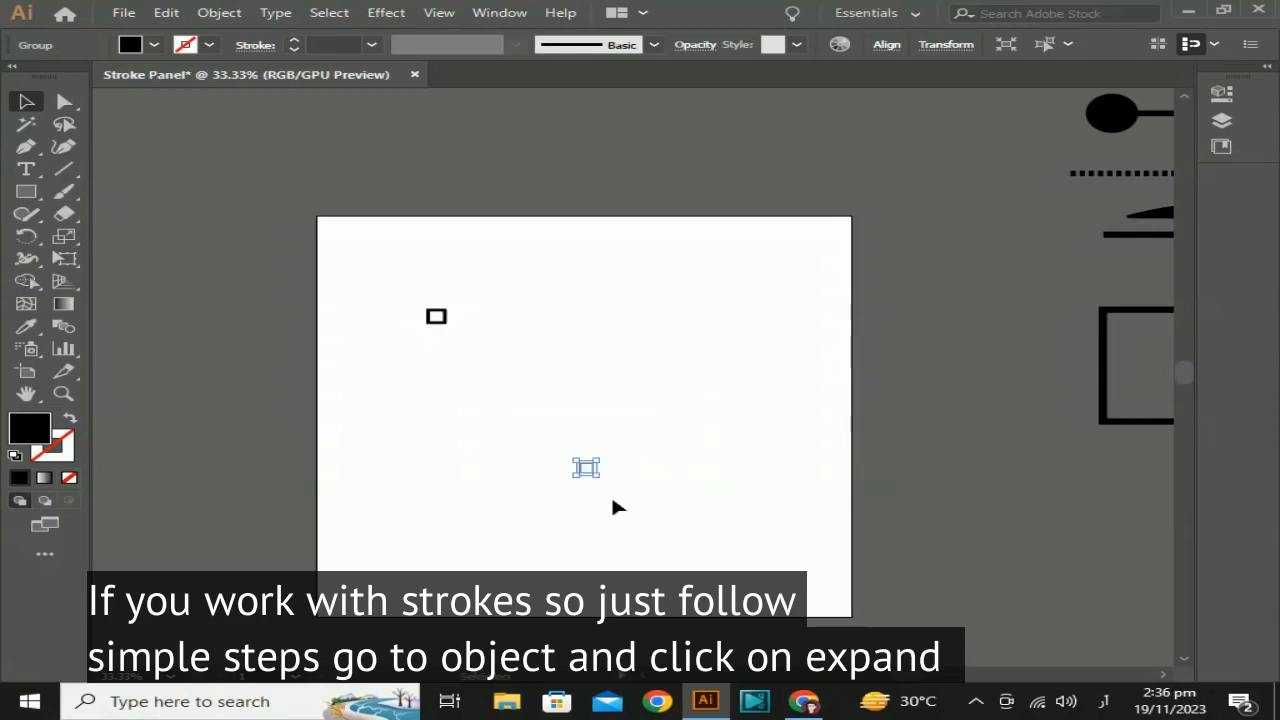
pyautogui.click(610, 494)
pyautogui.moveTo(490, 318); pyautogui.dragTo(483, 324)
# Step: Move the expanded rectangle closer to the tiny stroked one and compare their border thickness up close
pyautogui.hotkey('ctrl', '=')
pyautogui.hotkey('ctrl', '=')
pyautogui.hotkey('ctrl', '=')
pyautogui.hotkey('ctrl', '=')
pyautogui.hotkey('ctrl', '=')
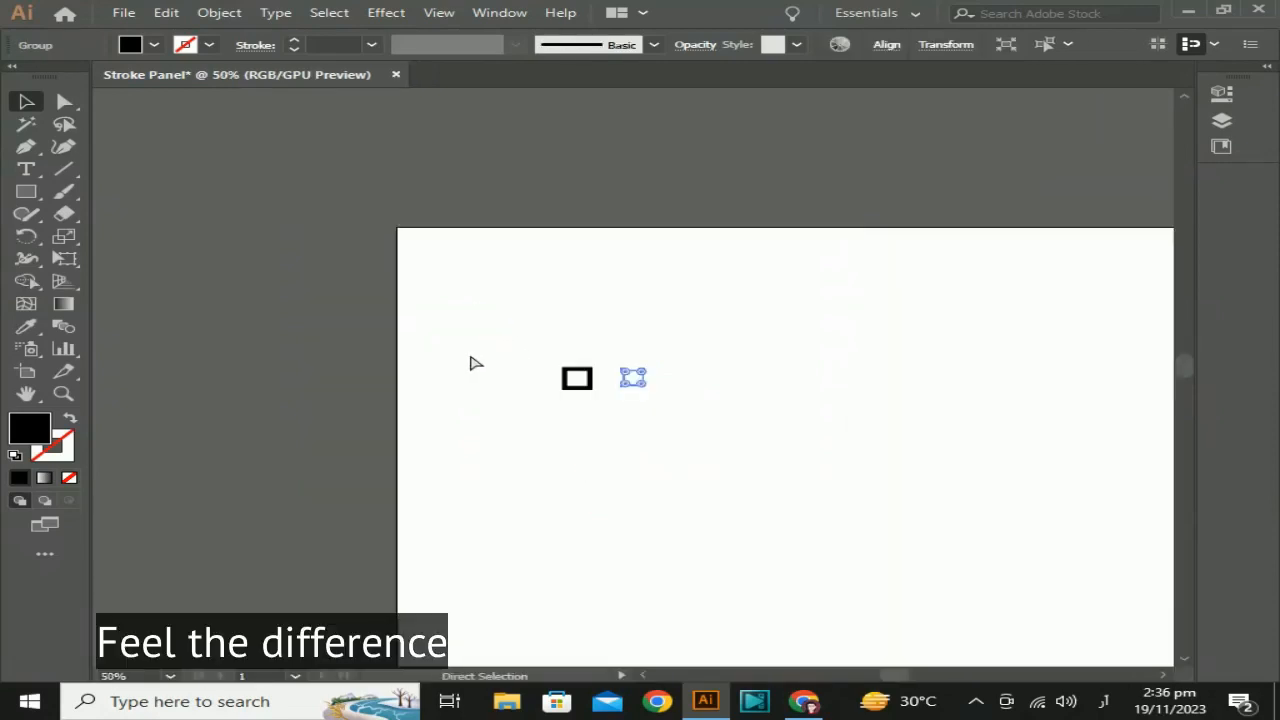
pyautogui.moveTo(675, 409); pyautogui.dragTo(522, 420)
pyautogui.click(691, 460)
pyautogui.click(553, 500)
# Step: Select all the stroke examples parked beside the artboard and move them back over the artboard
pyautogui.hotkey('ctrl', '-')
pyautogui.hotkey('ctrl', '-')
pyautogui.hotkey('ctrl', '-')
pyautogui.hotkey('ctrl', '-')
pyautogui.hotkey('ctrl', '-')
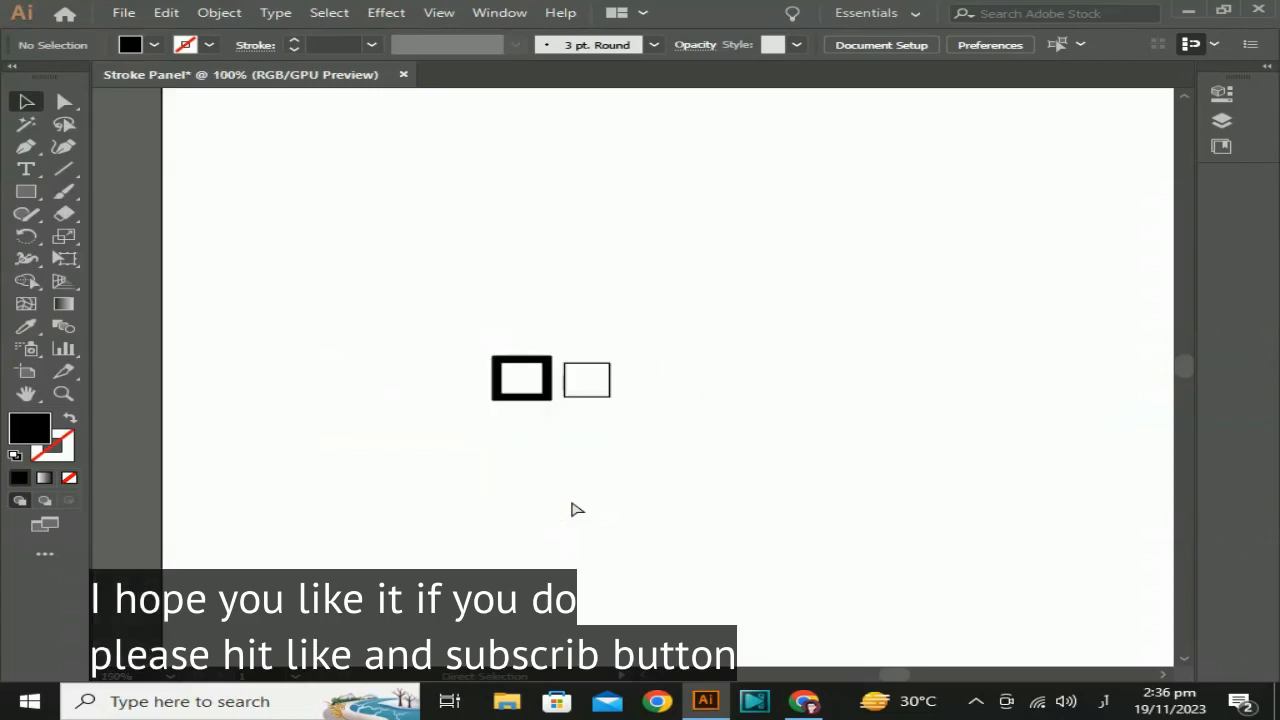
pyautogui.moveTo(757, 474); pyautogui.dragTo(505, 425)
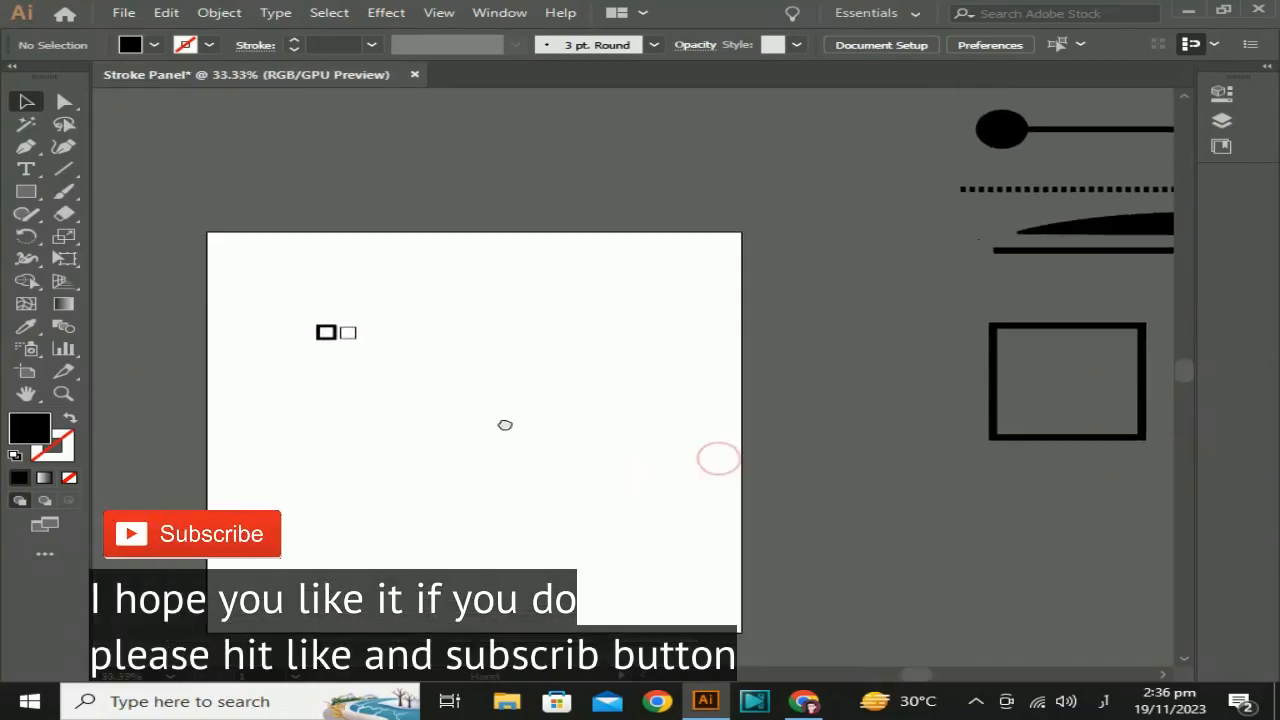
pyautogui.hotkey('ctrl', '-')
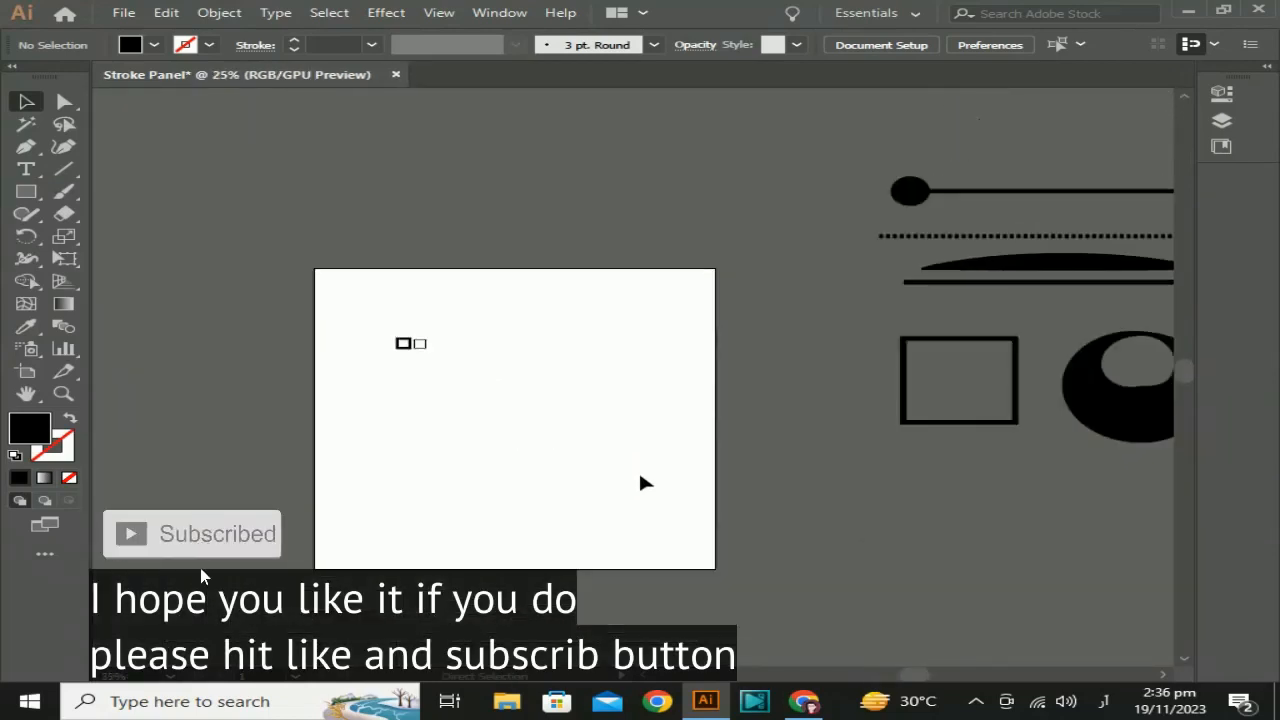
pyautogui.hotkey('ctrl', '-')
pyautogui.moveTo(775, 225); pyautogui.dragTo(986, 451)
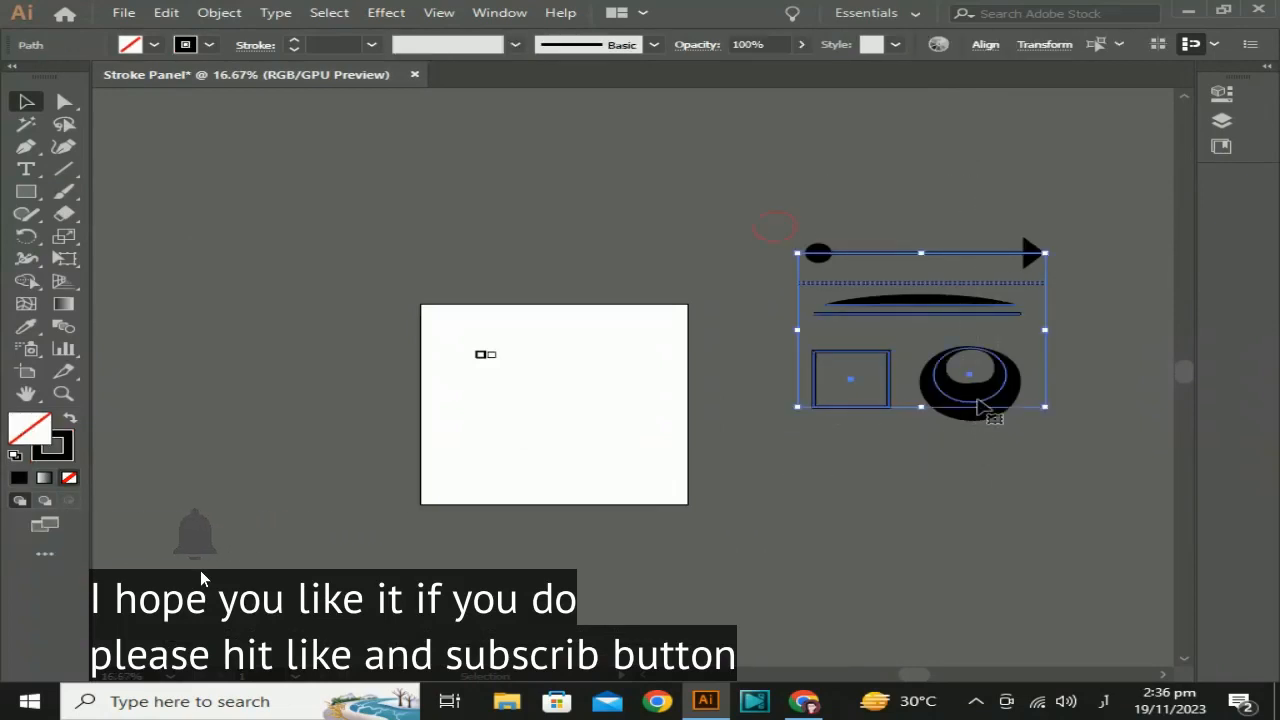
pyautogui.moveTo(978, 402)
pyautogui.mouseDown()
pyautogui.moveTo(676, 471)
pyautogui.moveTo(686, 476)
pyautogui.mouseUp()
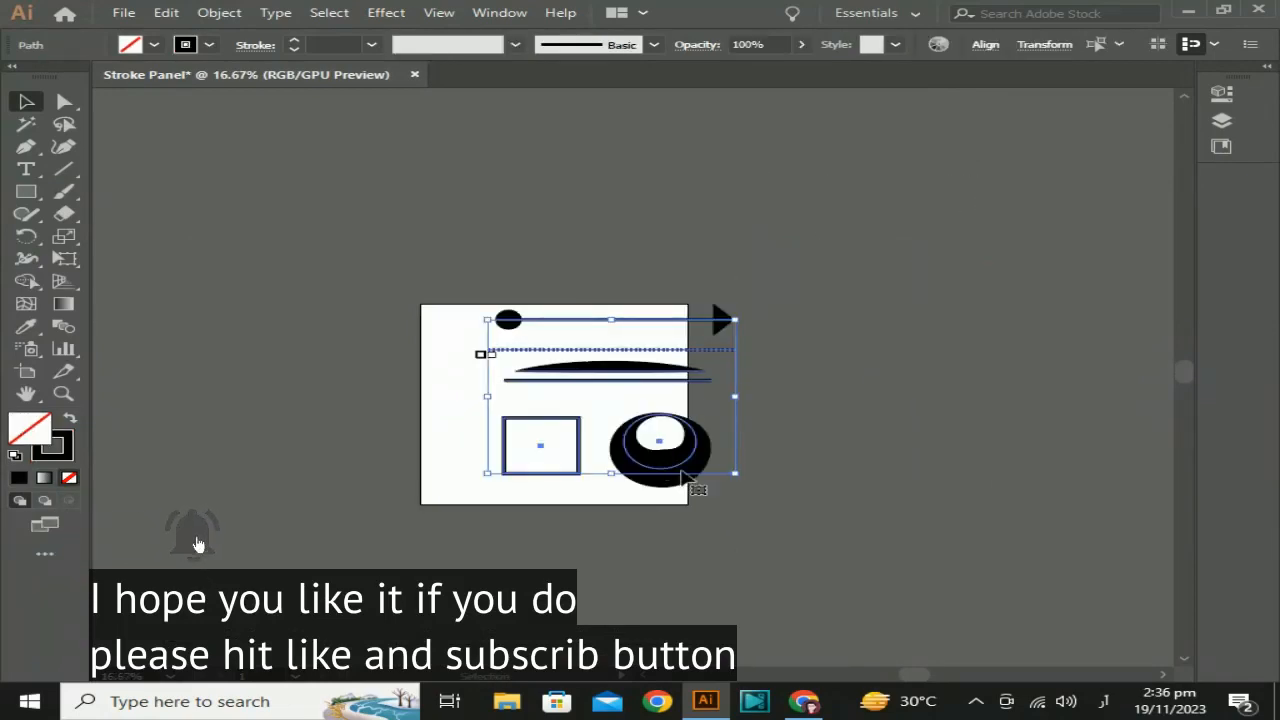
pyautogui.click(971, 500)
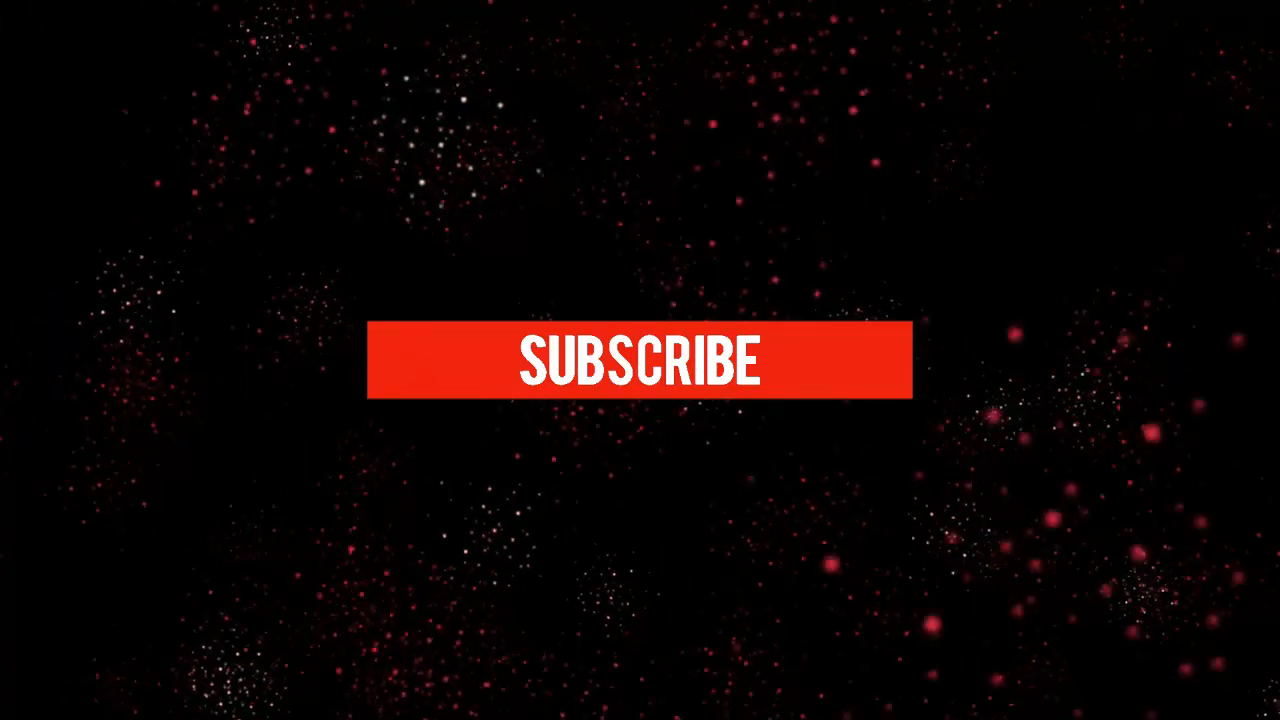